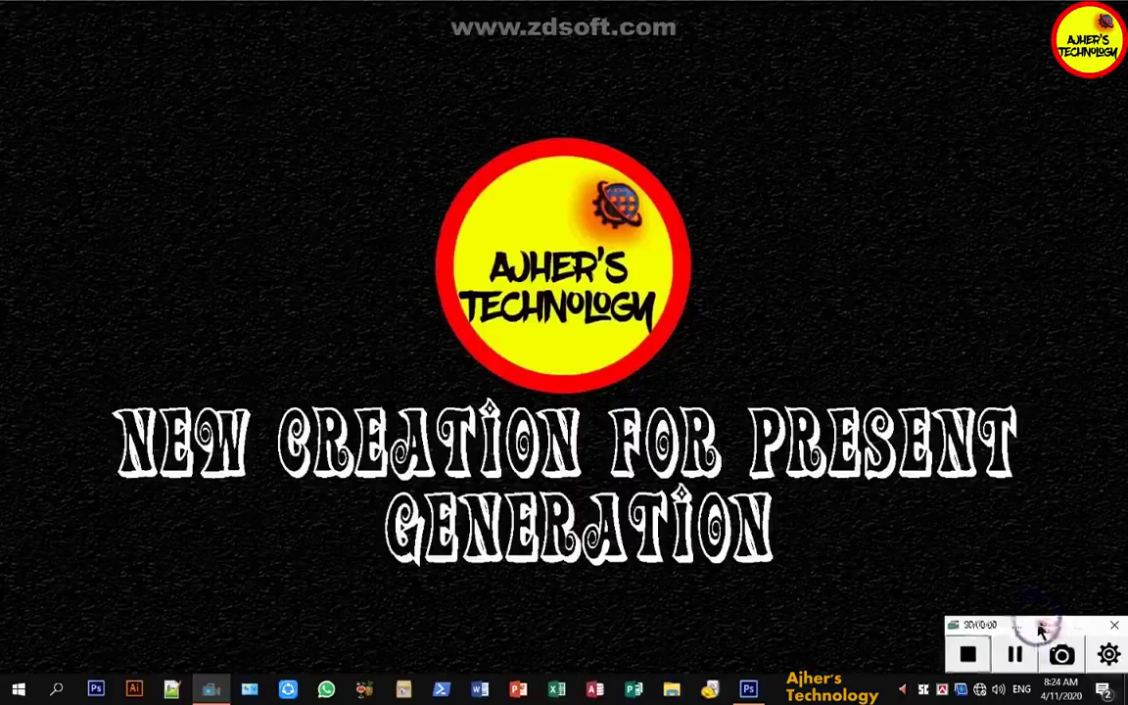
Open the signature photo 20200325_114031.jpg and the scanned certificate form JPG from the Desktop.
right_click(886, 153)
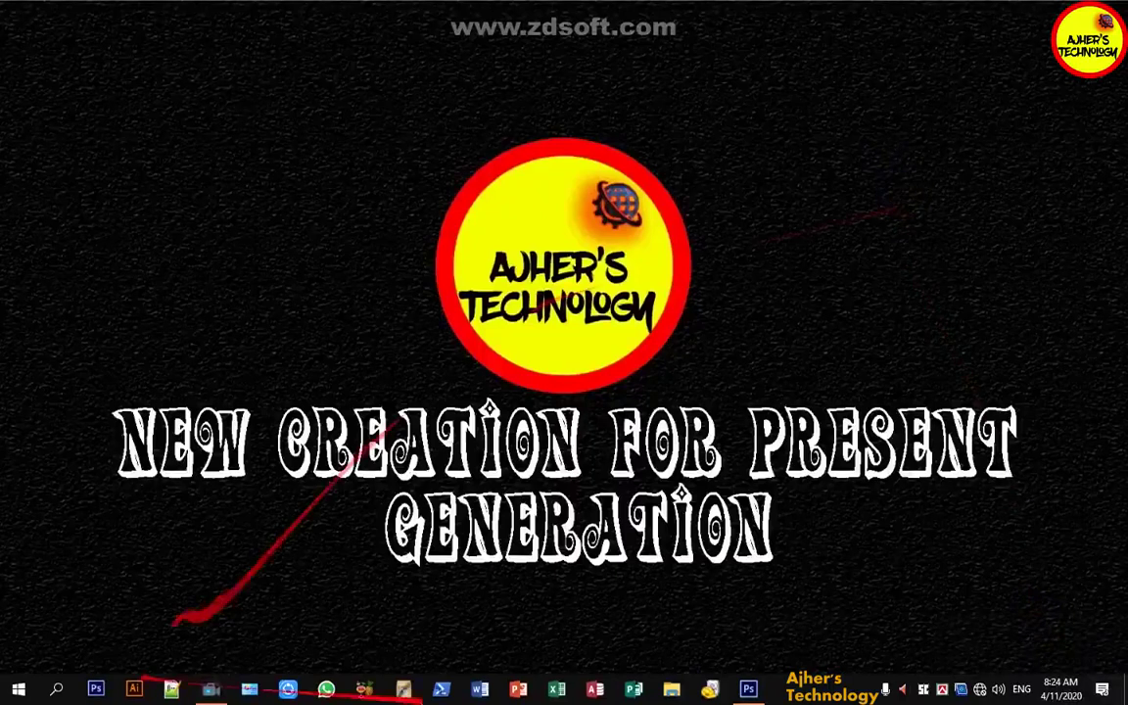
left_click(748, 689)
left_click(41, 14)
left_click(205, 230)
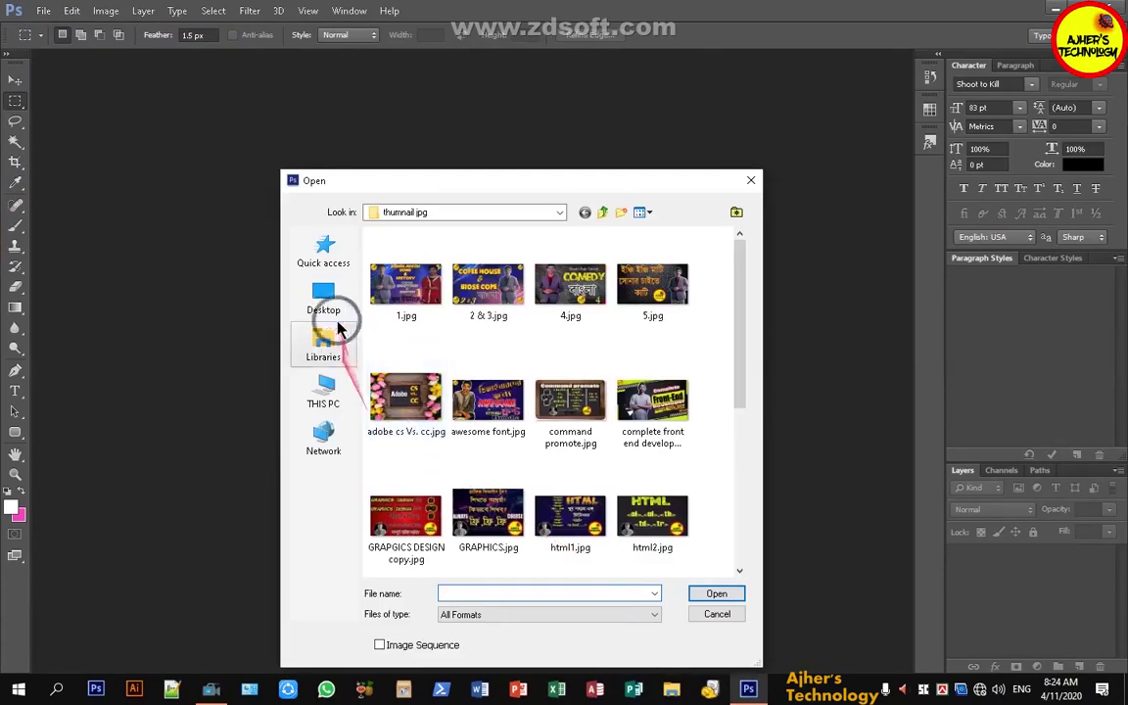
left_click(329, 305)
left_click(435, 336)
left_click(609, 337, "ctrl")
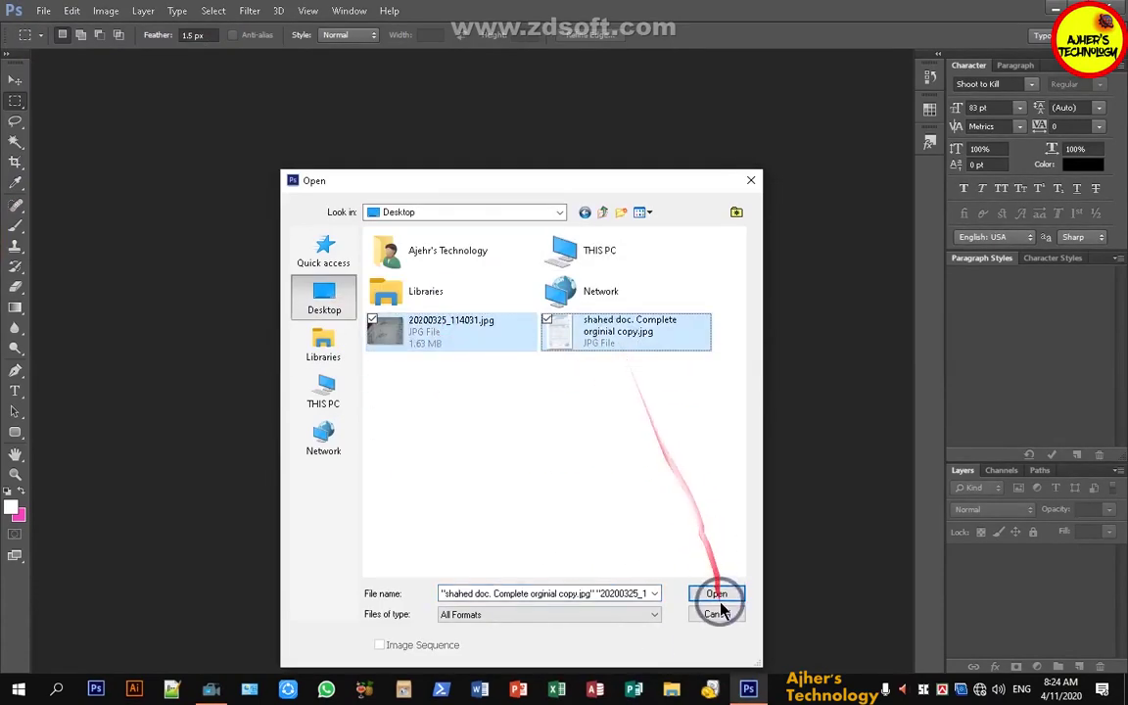
left_click(715, 593)
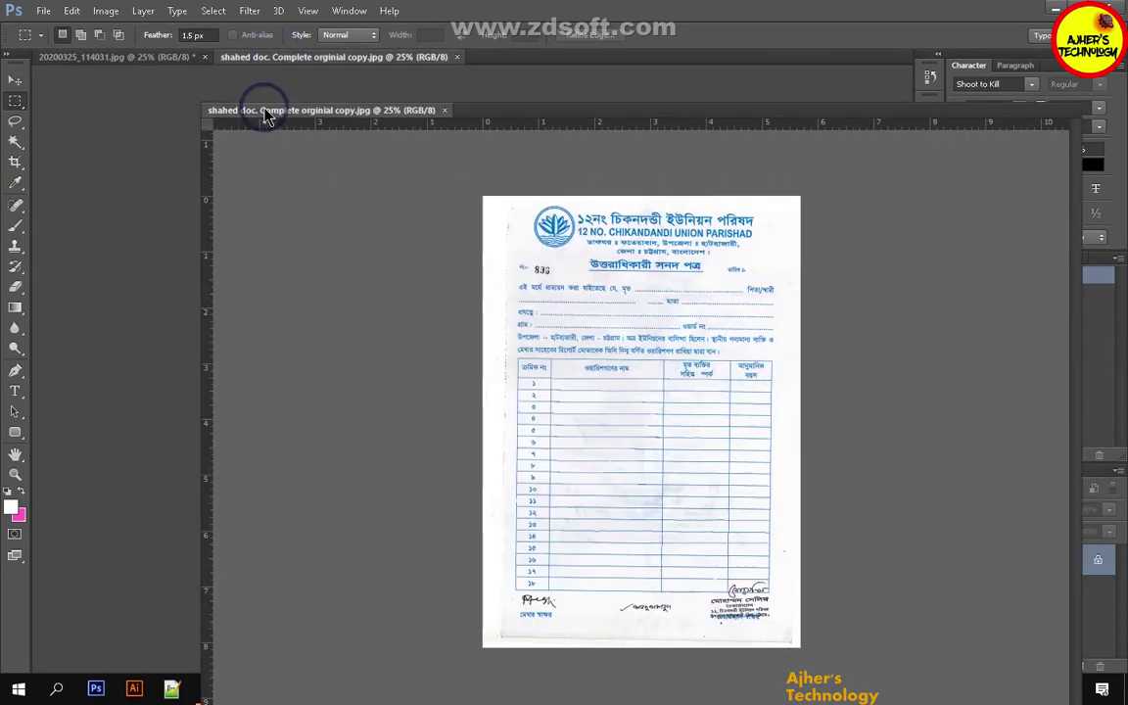
Float the signature photo and form windows side by side to compare, then dock both back as tabs.
left_click(156, 58)
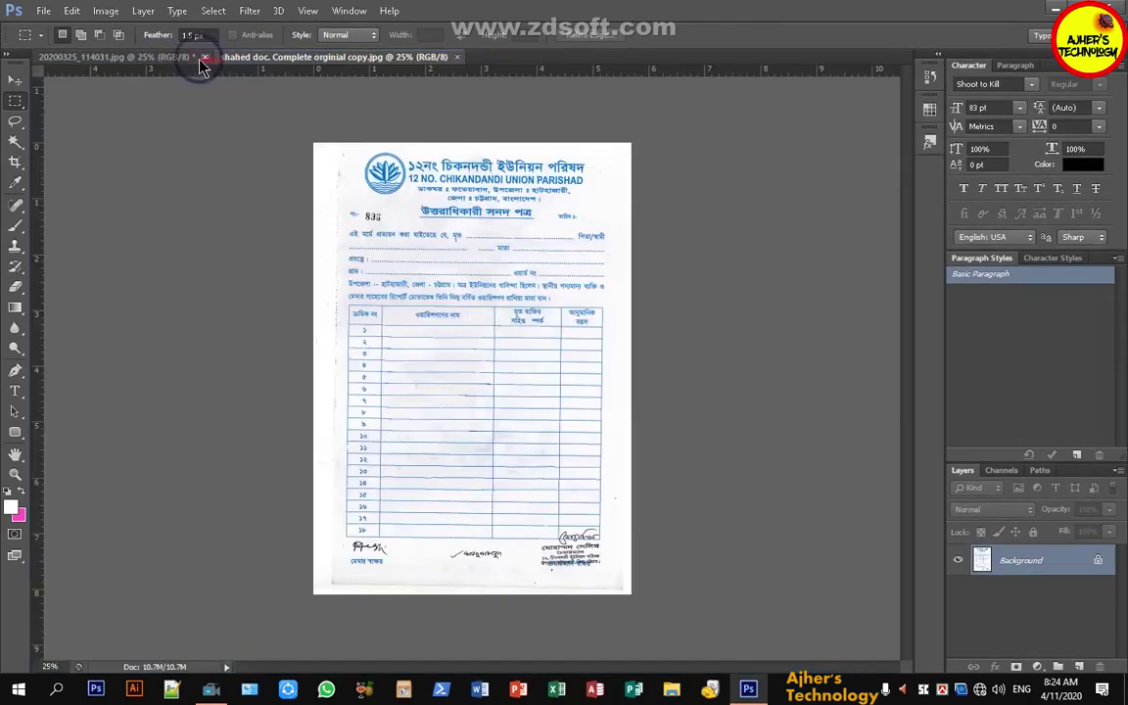
left_click_drag(195, 58, 230, 284)
left_click_drag(226, 59, 612, 135)
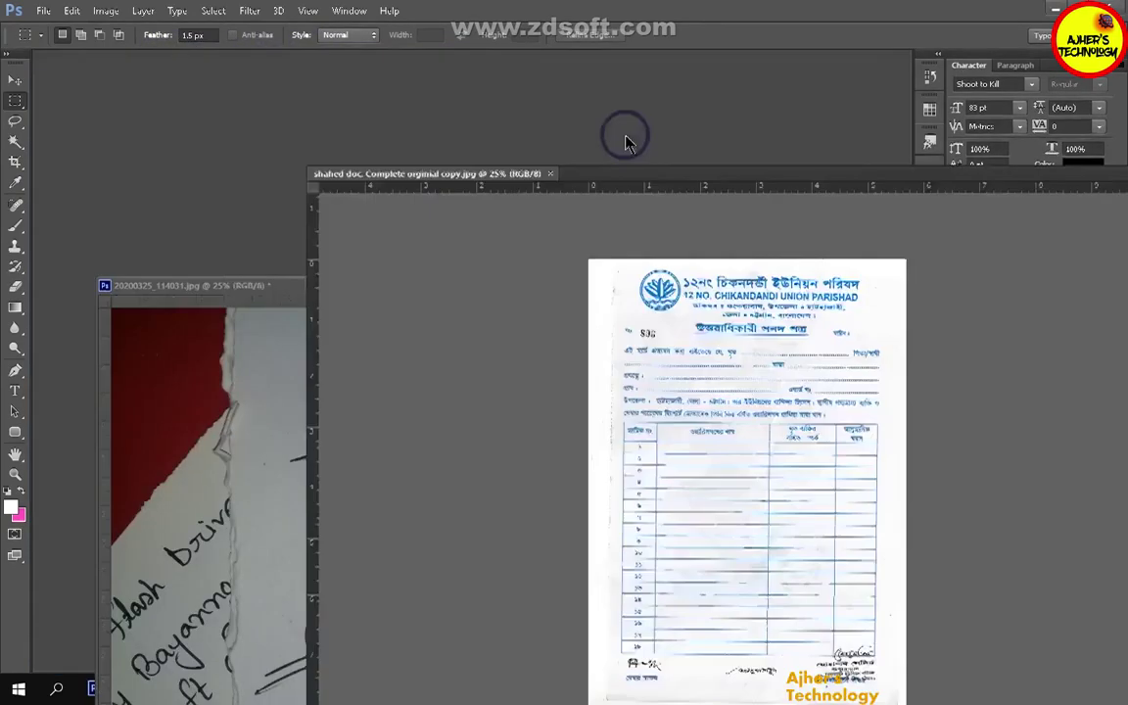
left_click_drag(362, 294, 127, 132)
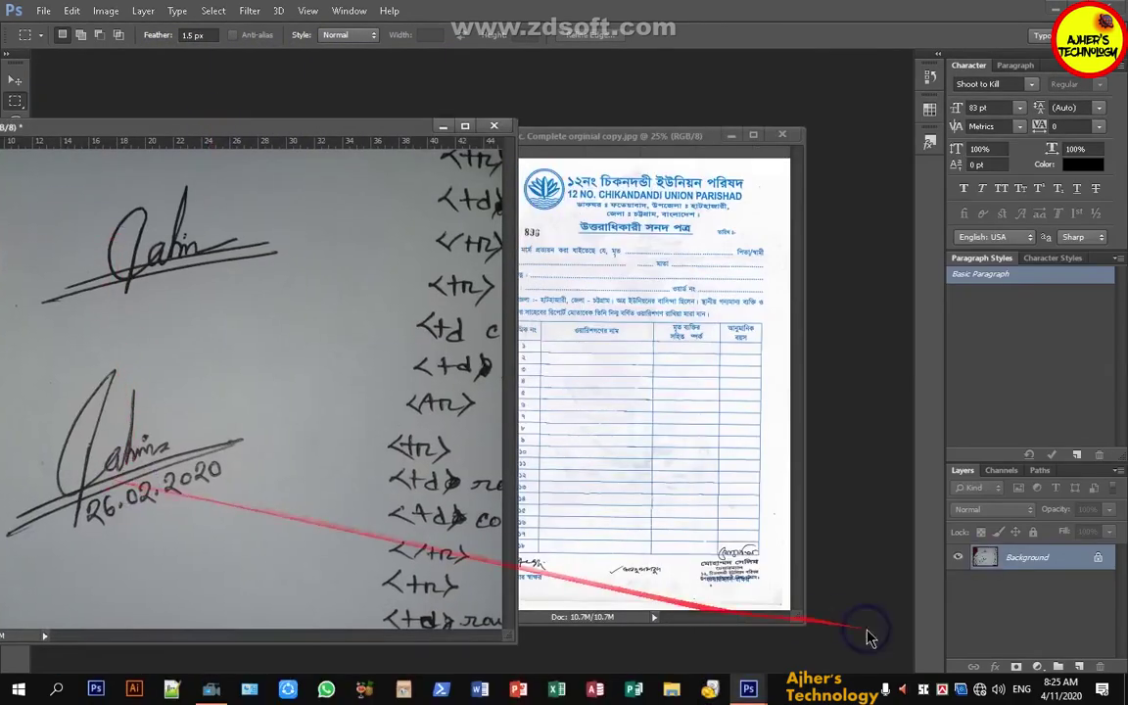
left_click(465, 125)
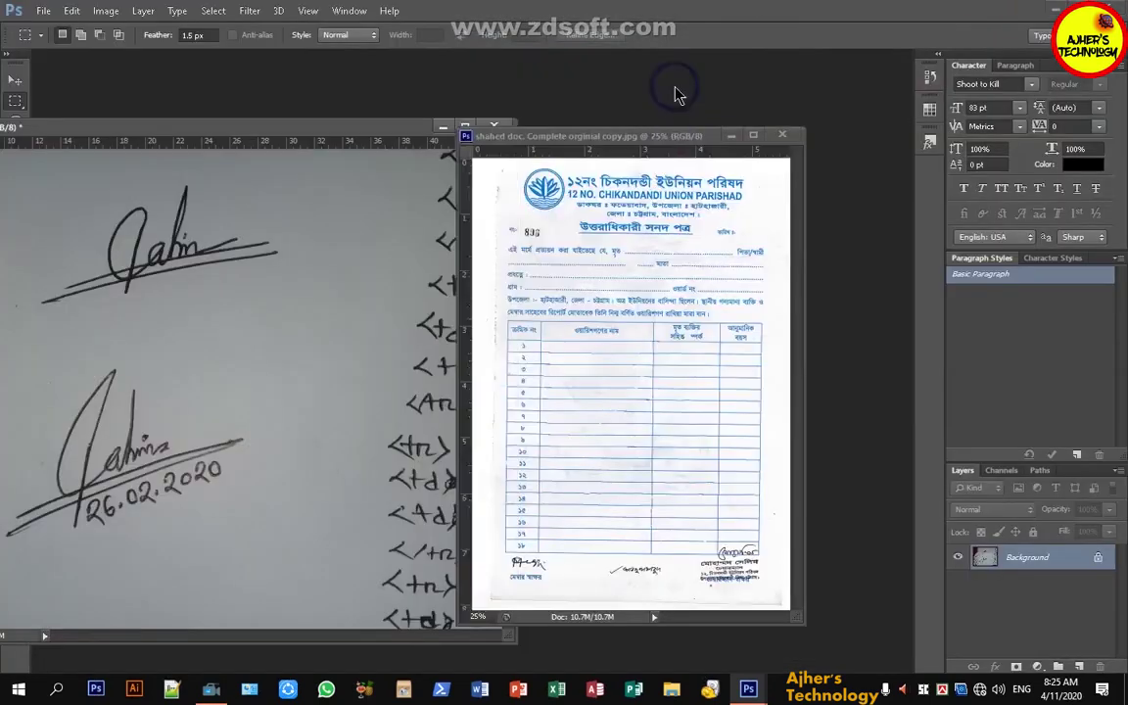
left_click_drag(637, 135, 646, 59)
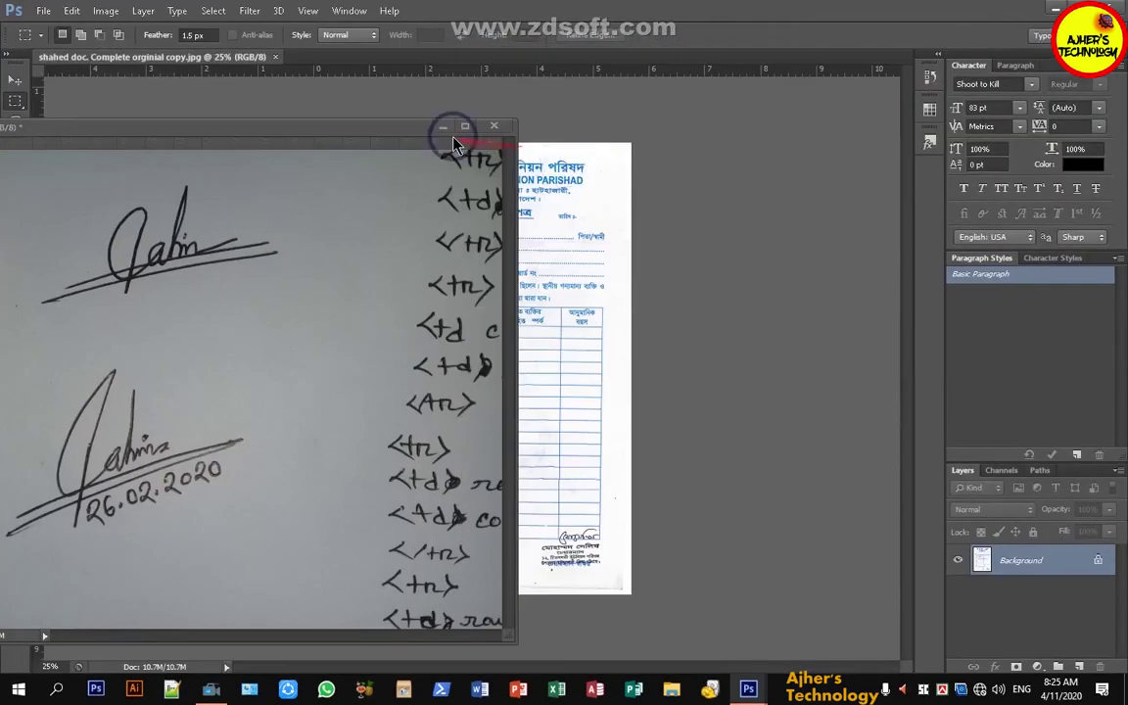
left_click_drag(389, 132, 220, 60)
Zoom the scanned form in on the chairman's signature area.
left_click(157, 56)
scroll(577, 516, "up", 4)
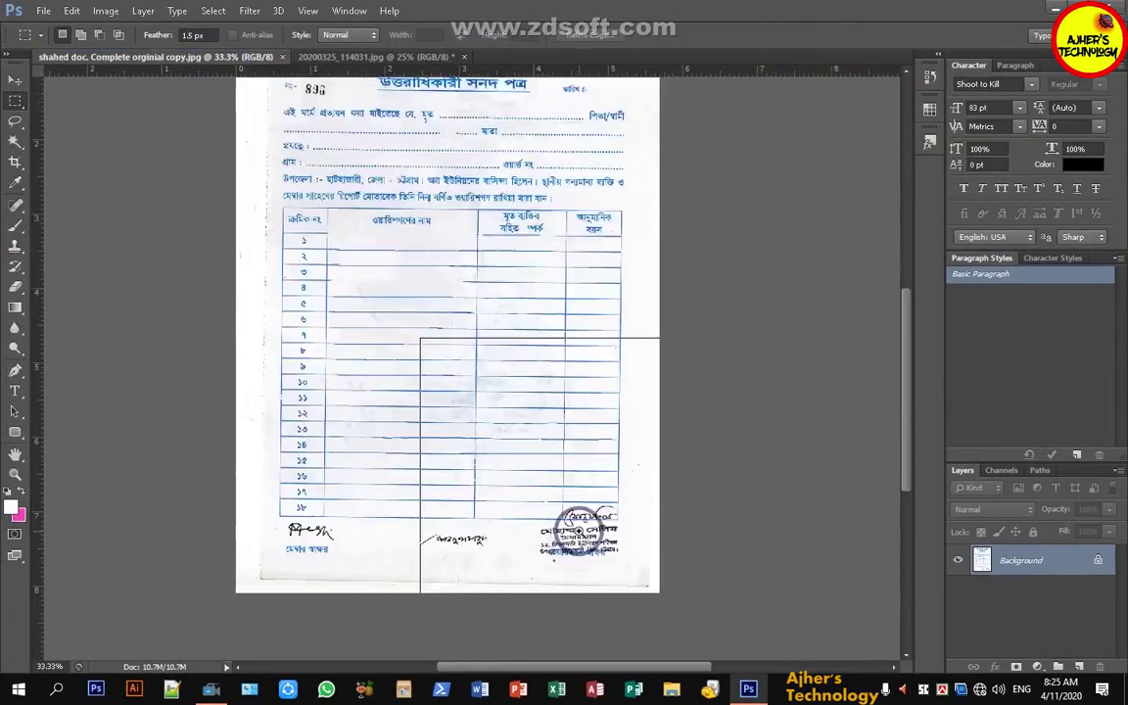
left_click(578, 516)
right_click(15, 100)
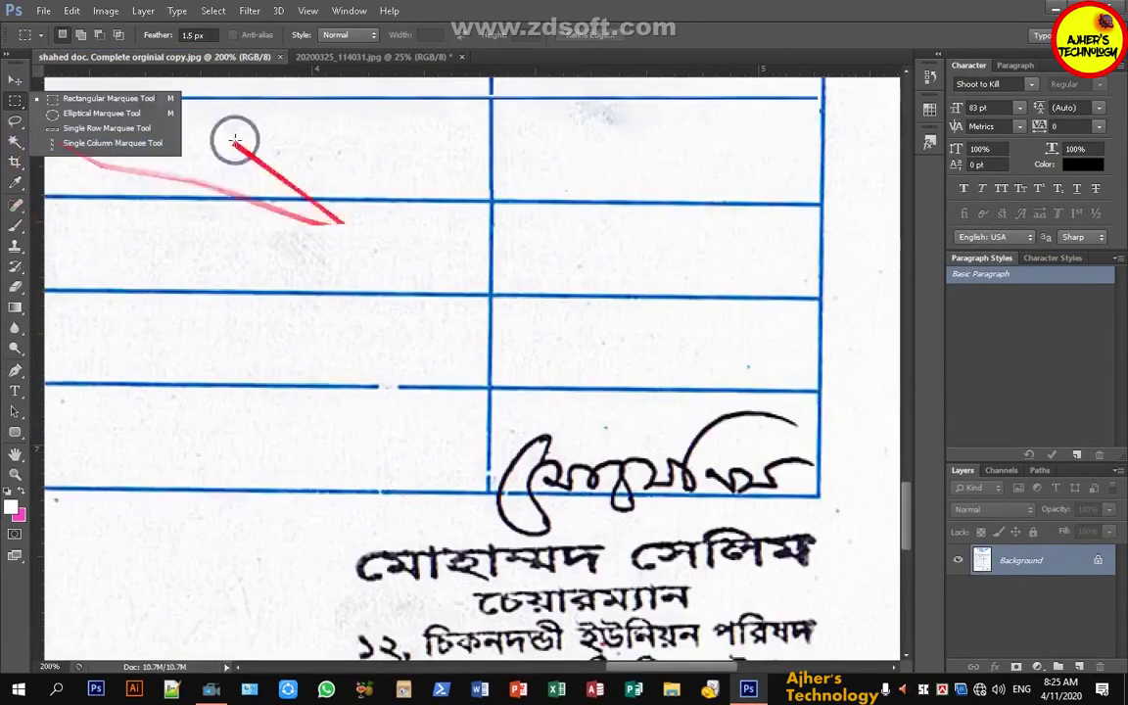
Content-Aware fill the chairman's handwritten signature and its leftover stroke.
left_click(96, 97)
left_click_drag(499, 419, 802, 518)
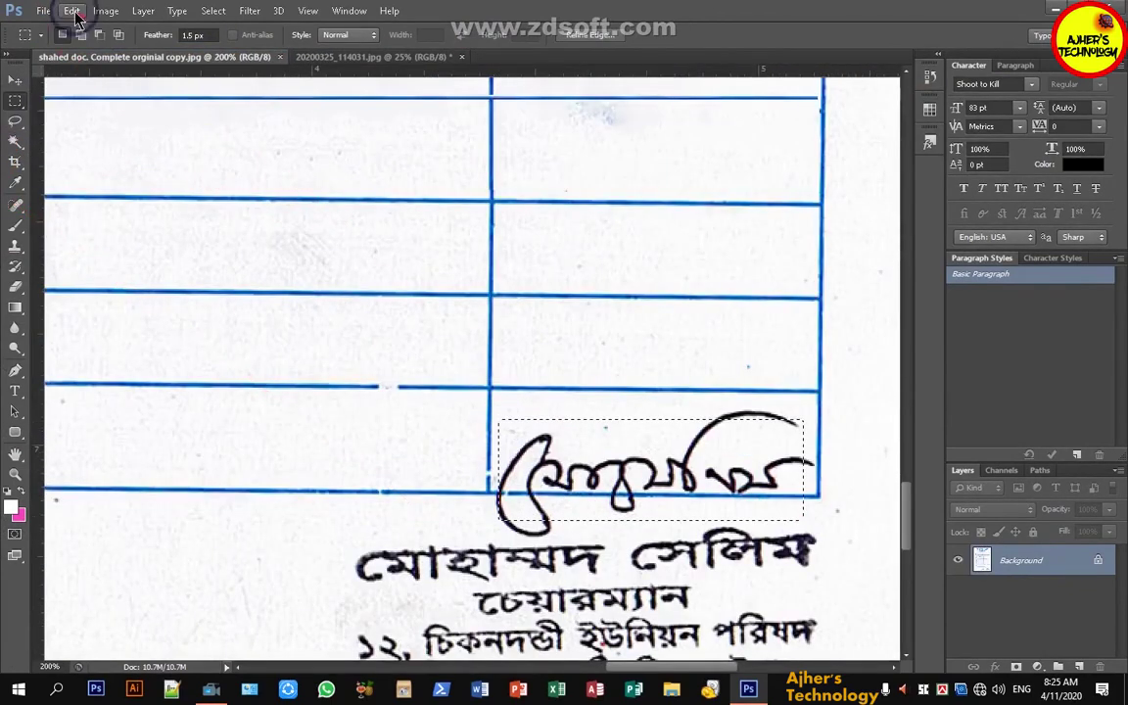
left_click(71, 11)
left_click(82, 234)
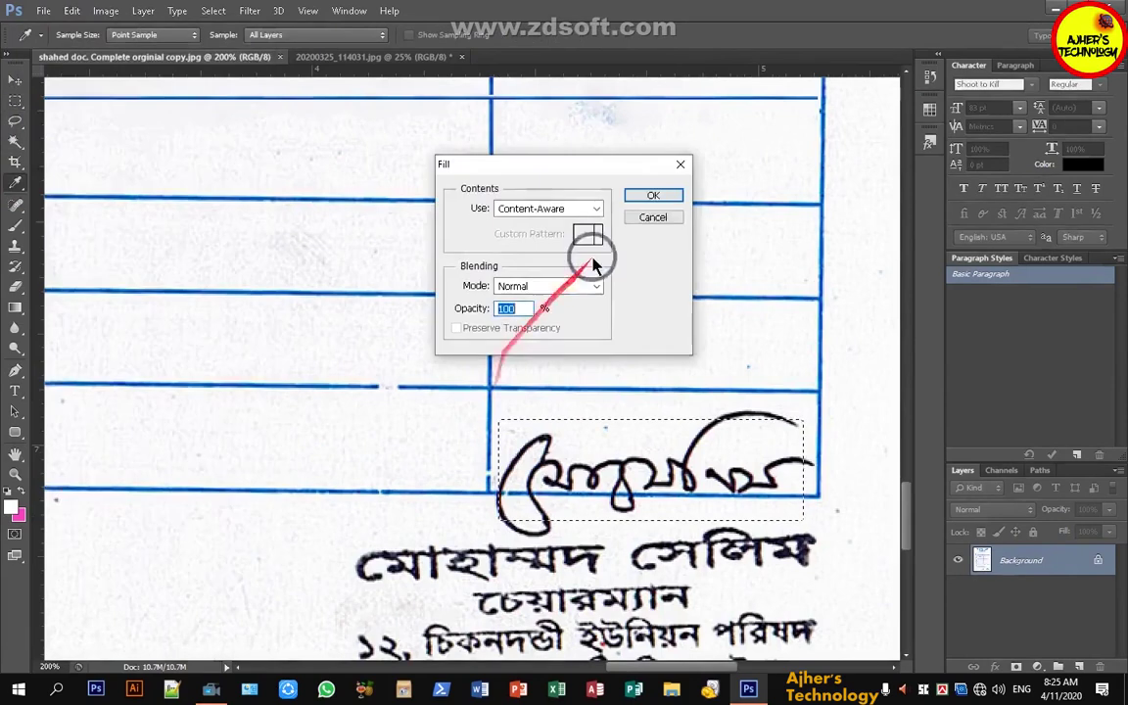
left_click(632, 195)
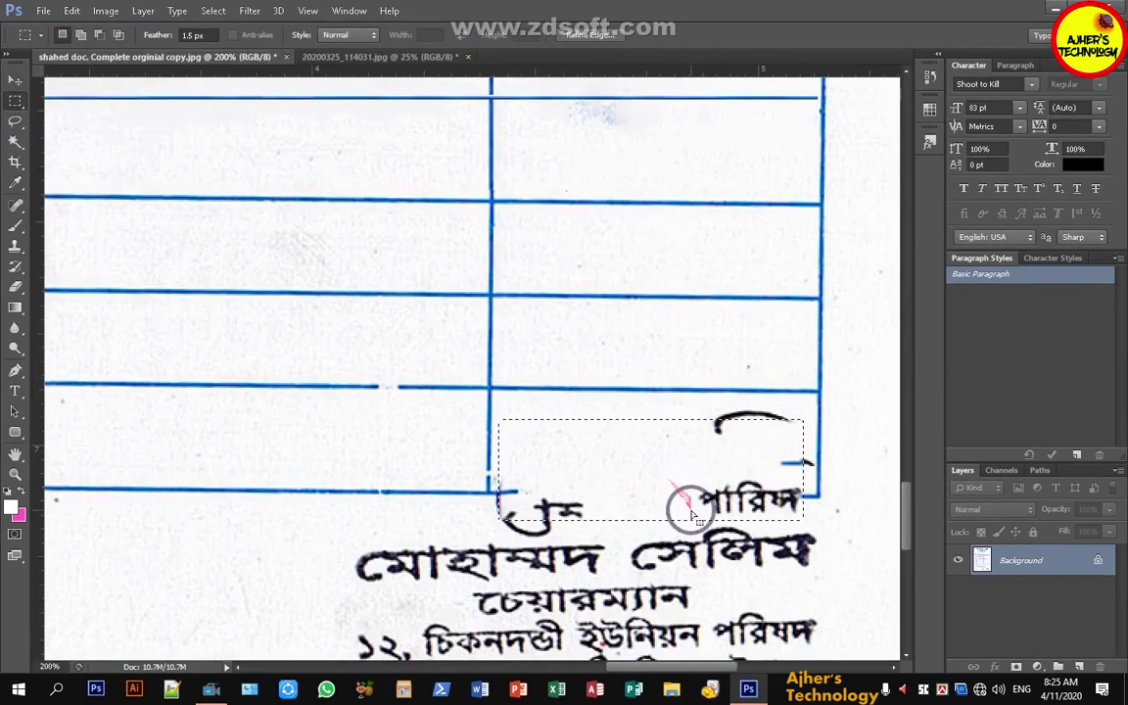
left_click_drag(709, 410, 797, 443)
left_click(71, 10)
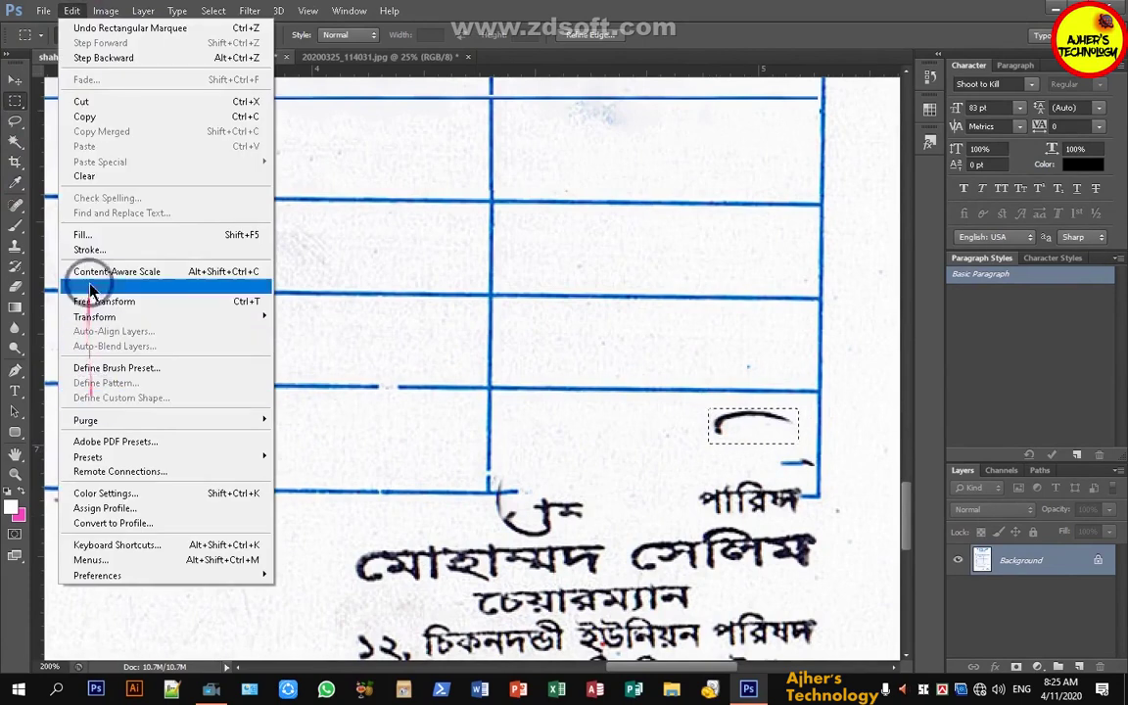
left_click(83, 234)
left_click(646, 196)
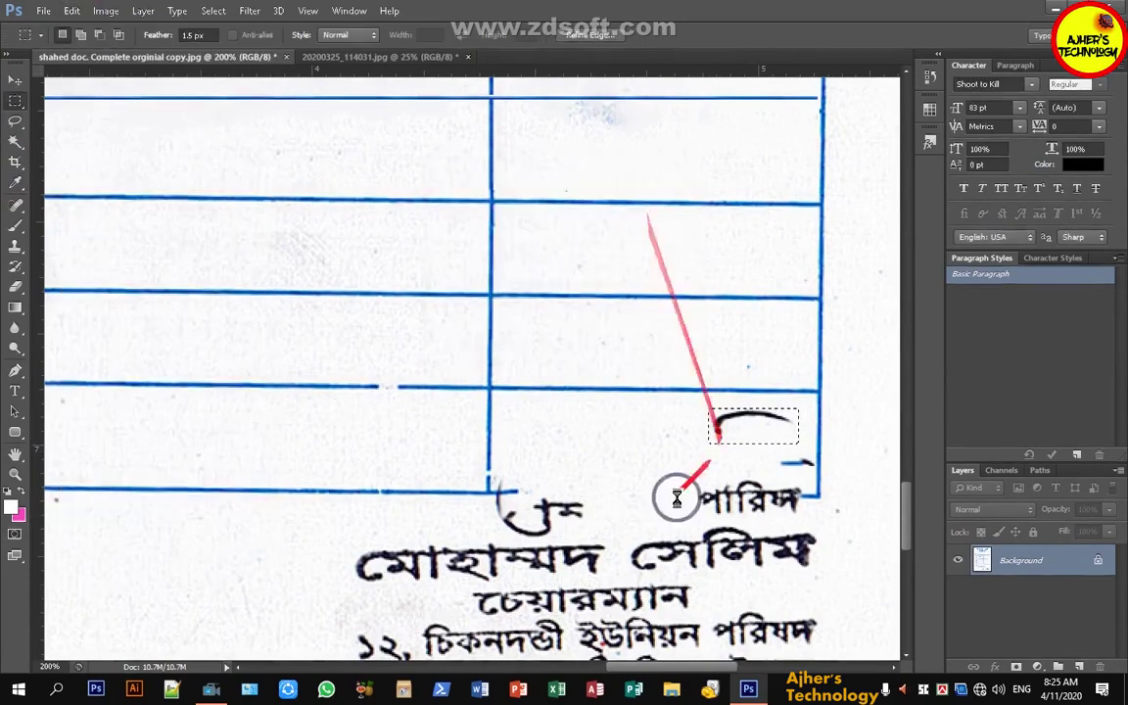
Content-Aware fill the printed chairman name and address block beneath it.
scroll(490, 460, "down", 2)
left_click_drag(331, 423, 851, 646)
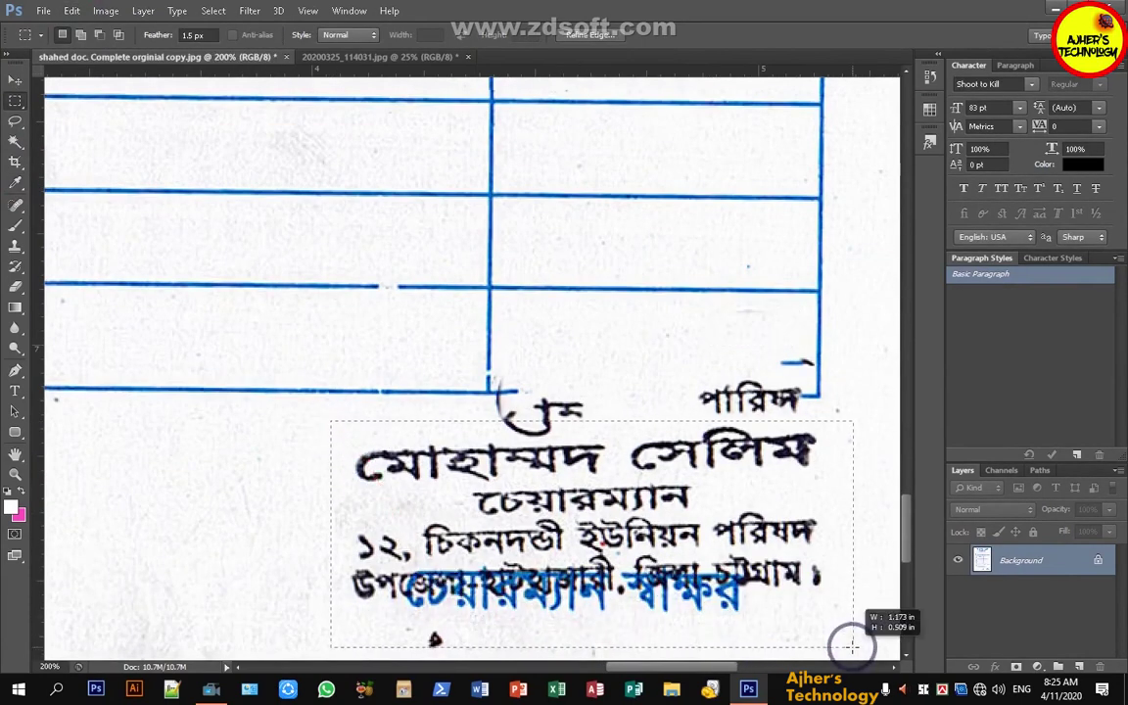
left_click(72, 11)
left_click(83, 234)
key("Return")
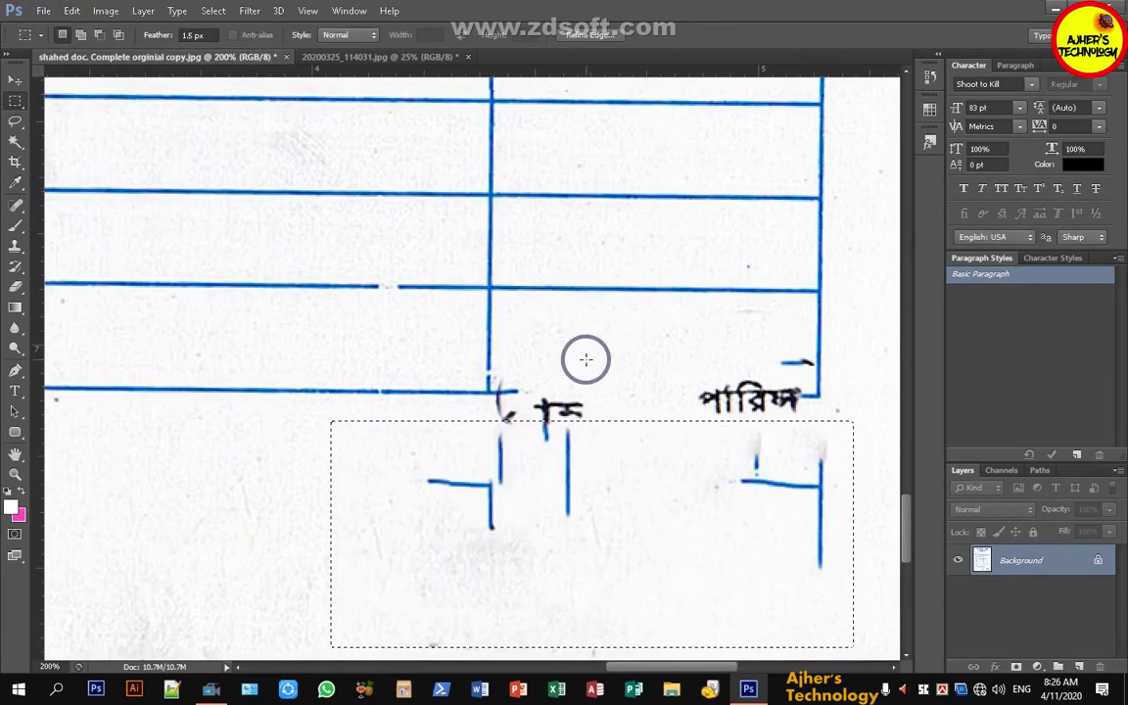
key("ctrl+minus")
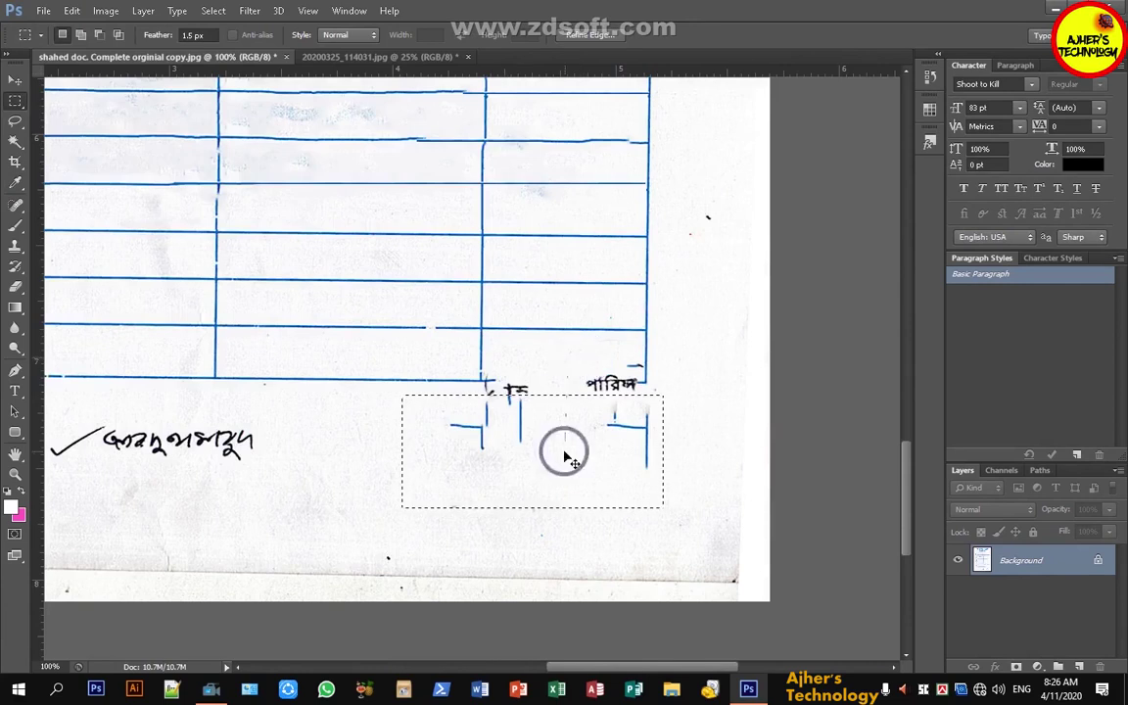
Content-Aware fill the stray line fragment at the table's corner.
left_click(499, 439)
left_click(500, 439)
left_click_drag(343, 387, 478, 512)
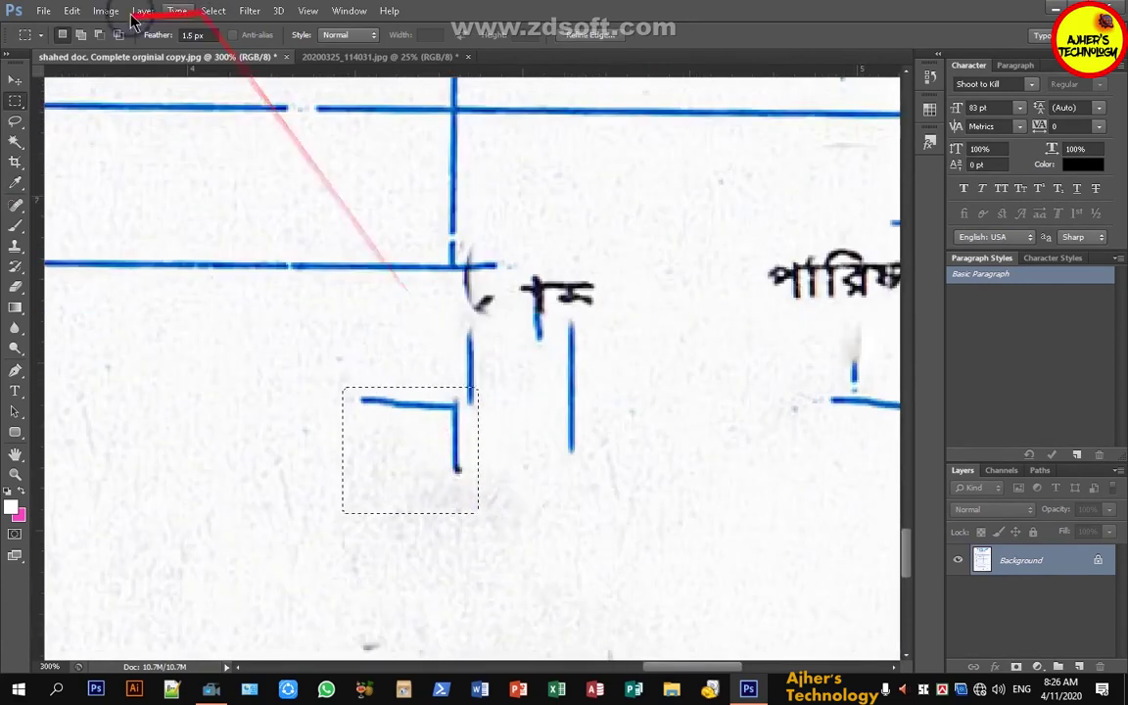
left_click(71, 11)
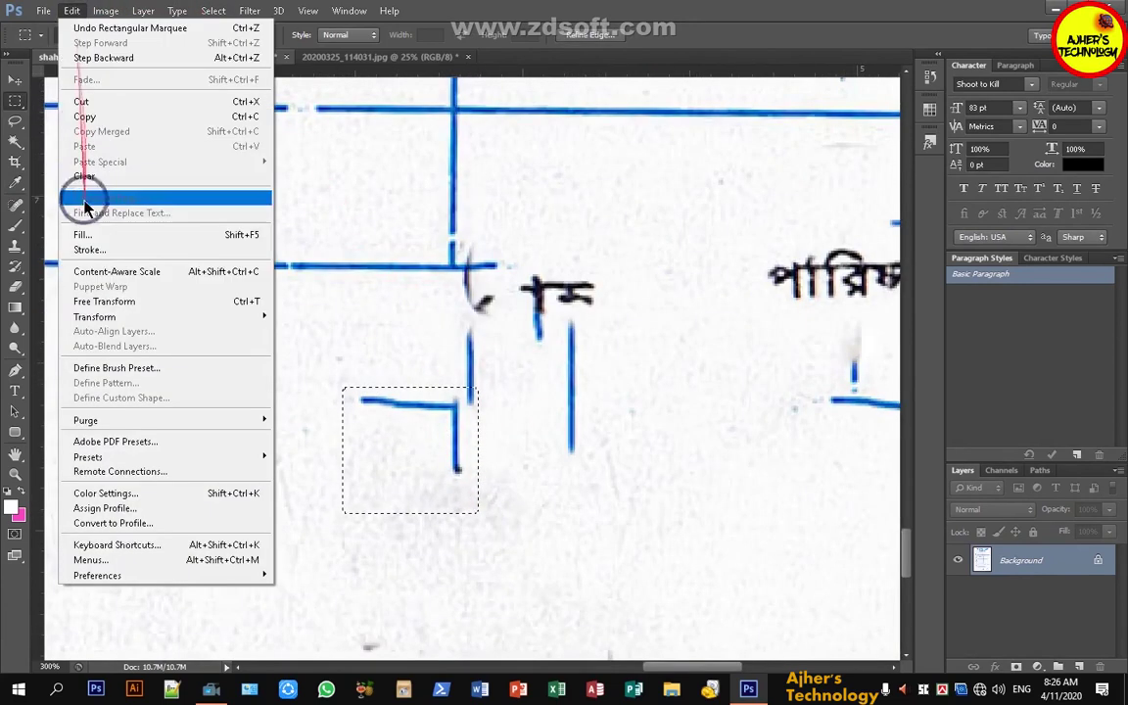
left_click(246, 236)
left_click(646, 192)
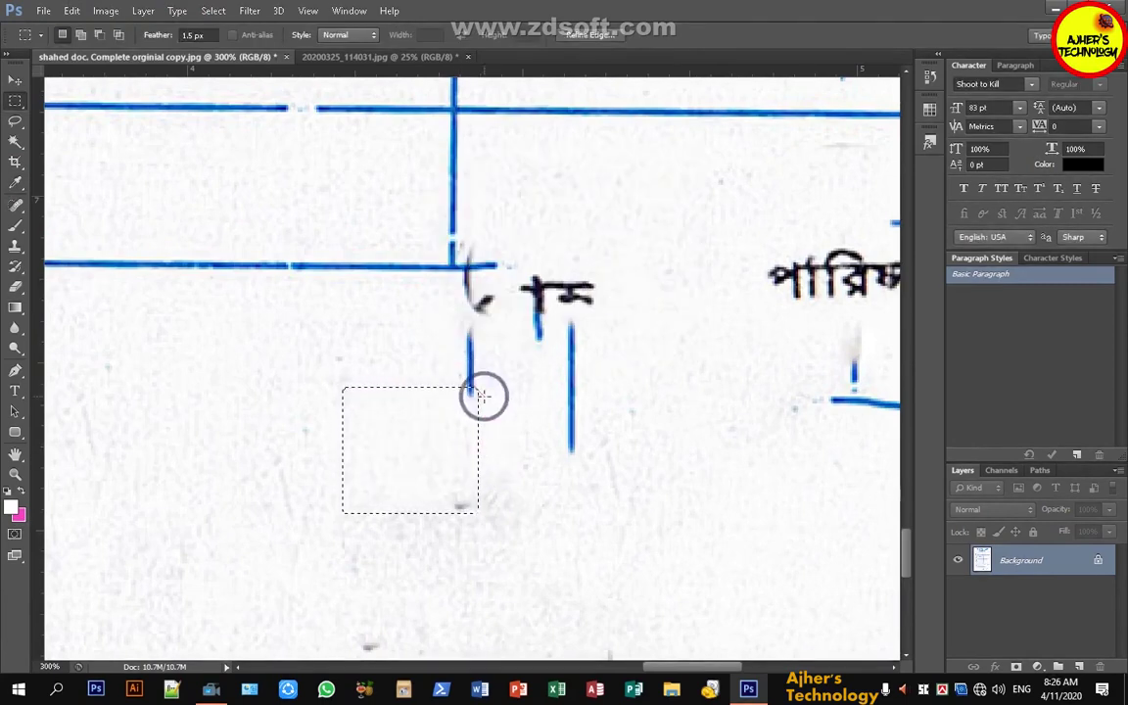
Fill away the two vertical line fragments and the blue mark, then deselect.
left_click_drag(559, 317, 590, 470)
left_click_drag(455, 320, 487, 397)
left_click_drag(838, 335, 870, 392)
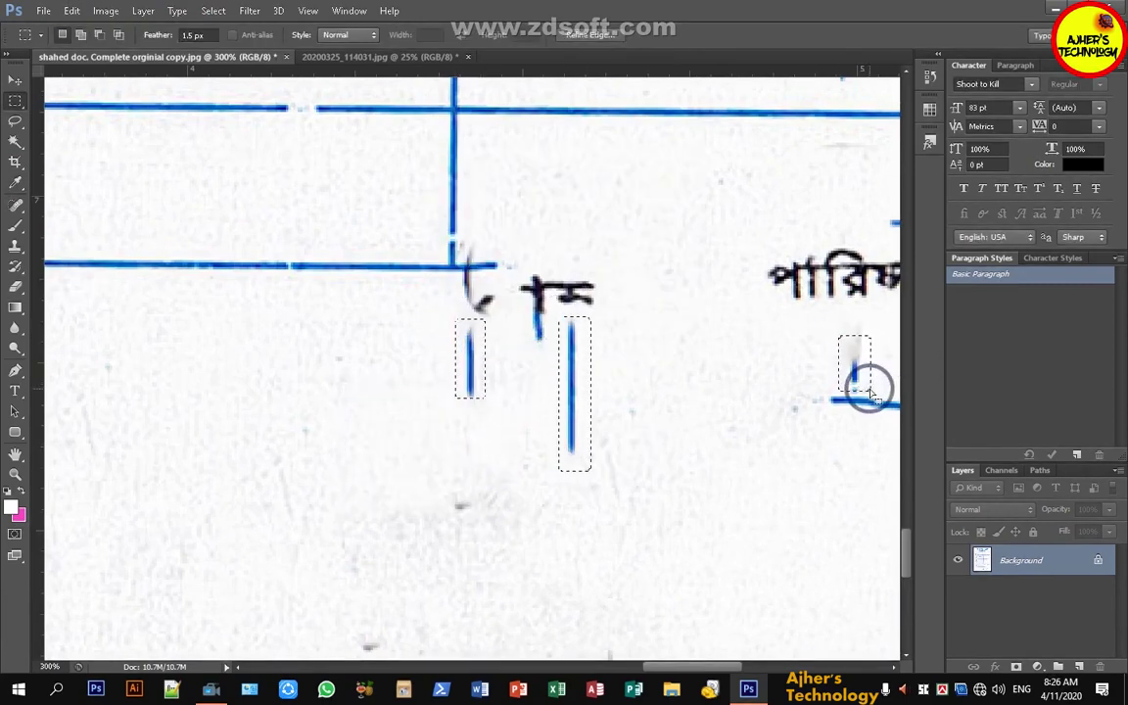
key("shift+F5")
key("Return")
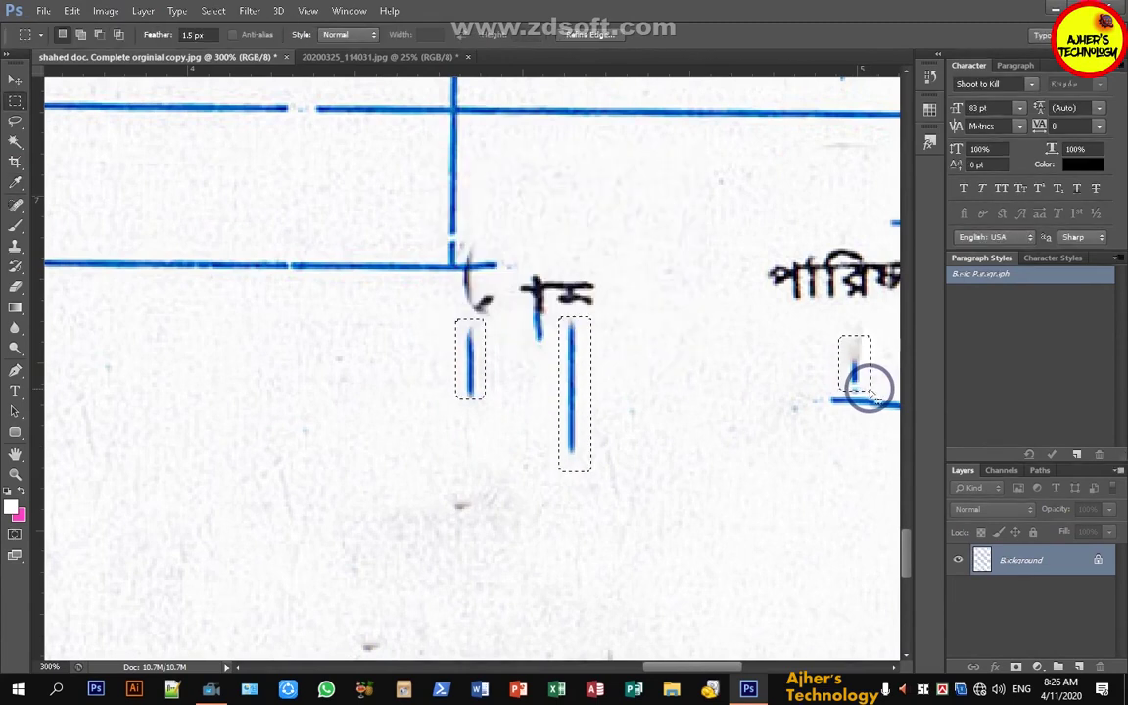
scroll(527, 295, "up", 2)
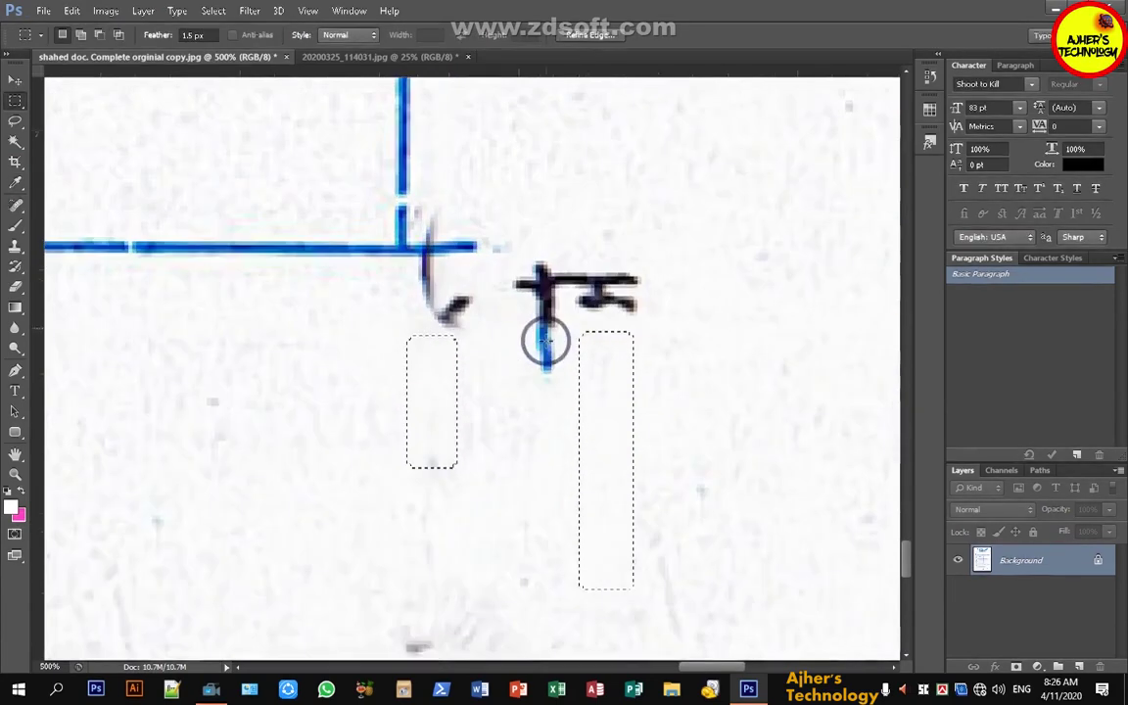
scroll(391, 421, "up", 2)
right_click(440, 436)
left_click(491, 142)
Fill away the letter fragment below the table and the stroke by the table corner.
left_click_drag(500, 348, 648, 478)
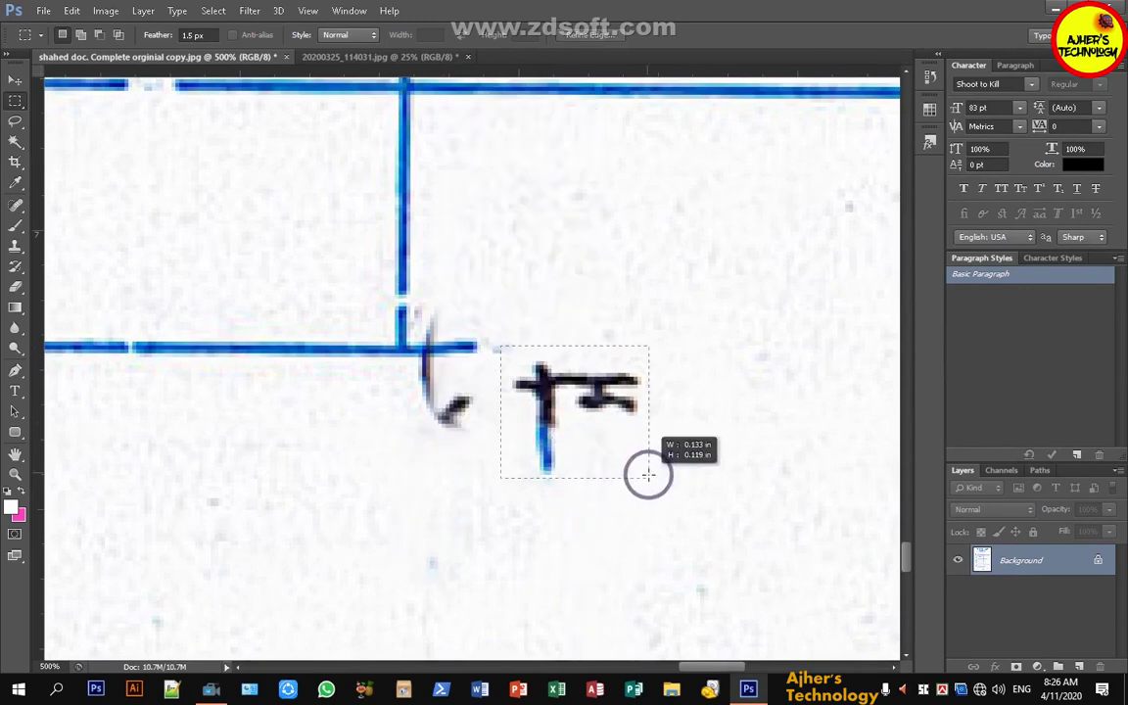
key("Delete")
key("Return")
left_click_drag(415, 307, 536, 460)
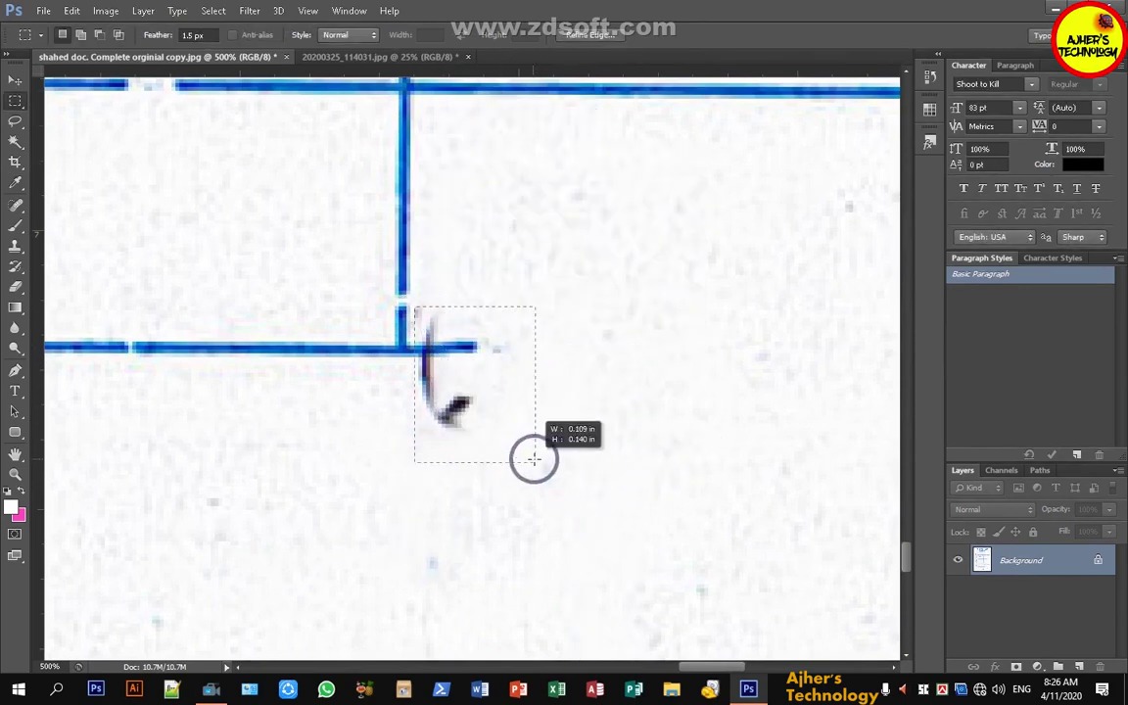
key("Delete")
key("Return")
scroll(631, 471, "right", 3)
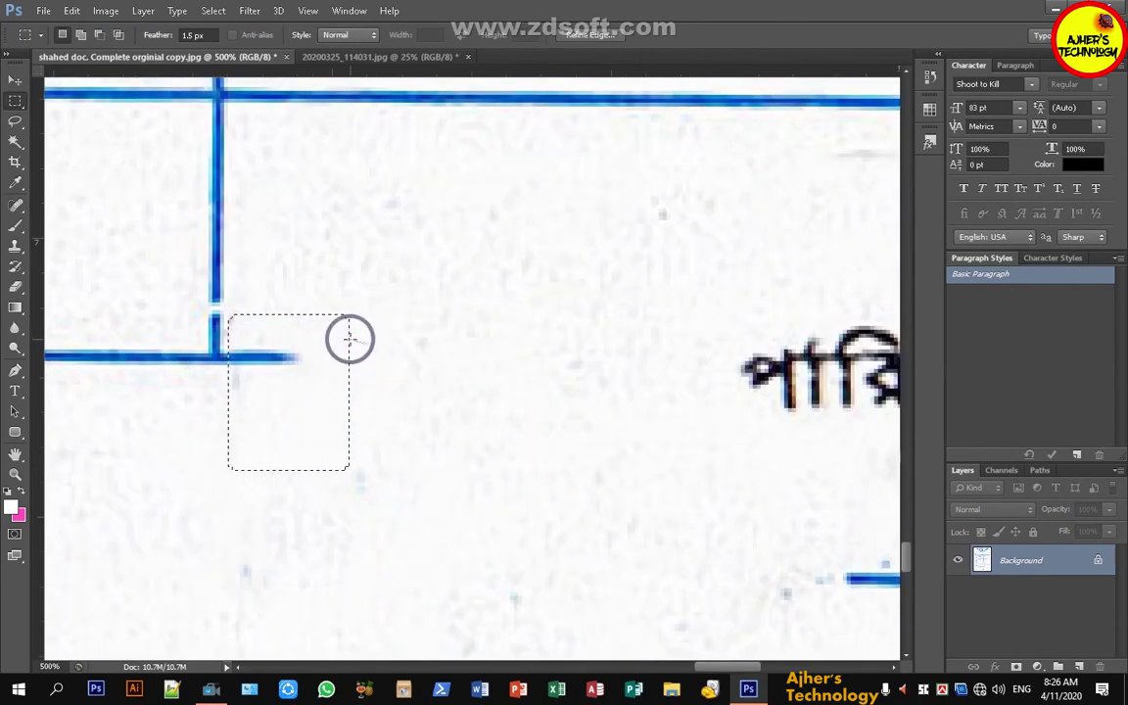
right_click(345, 336)
left_click(380, 338)
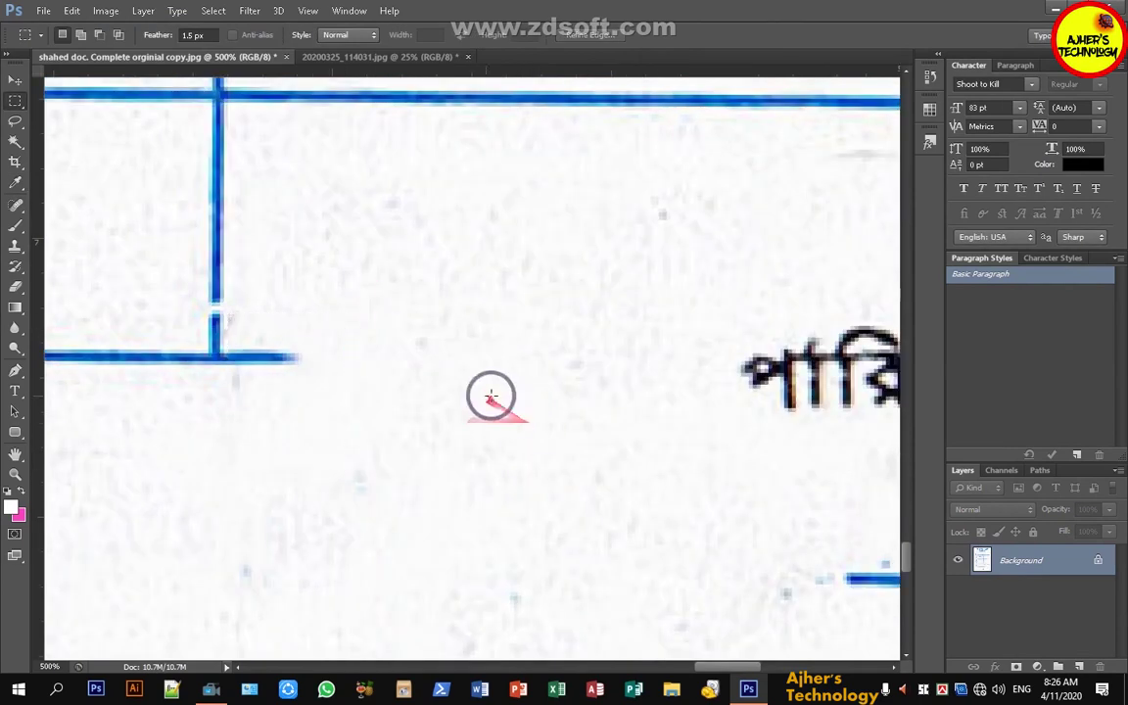
Content-Aware fill the Bengali word and nearby line stubs, then deselect.
scroll(323, 431, "right", 5)
left_click_drag(343, 263, 817, 644)
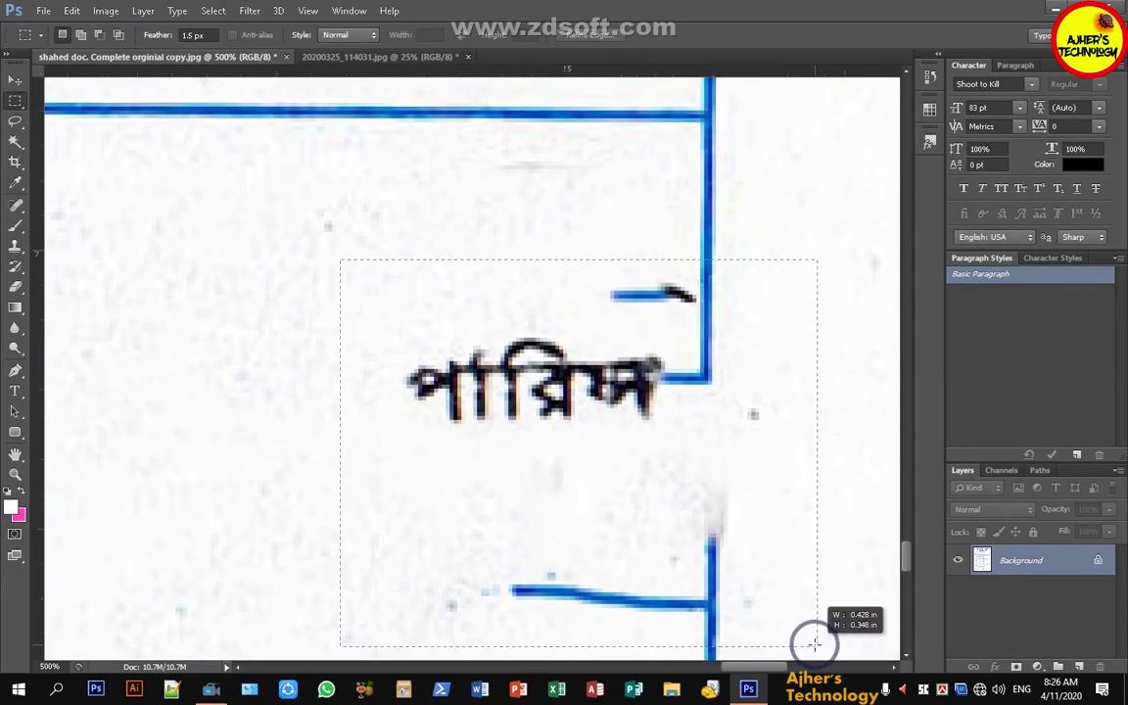
key("Delete")
key("Return")
scroll(807, 635, "down", 3)
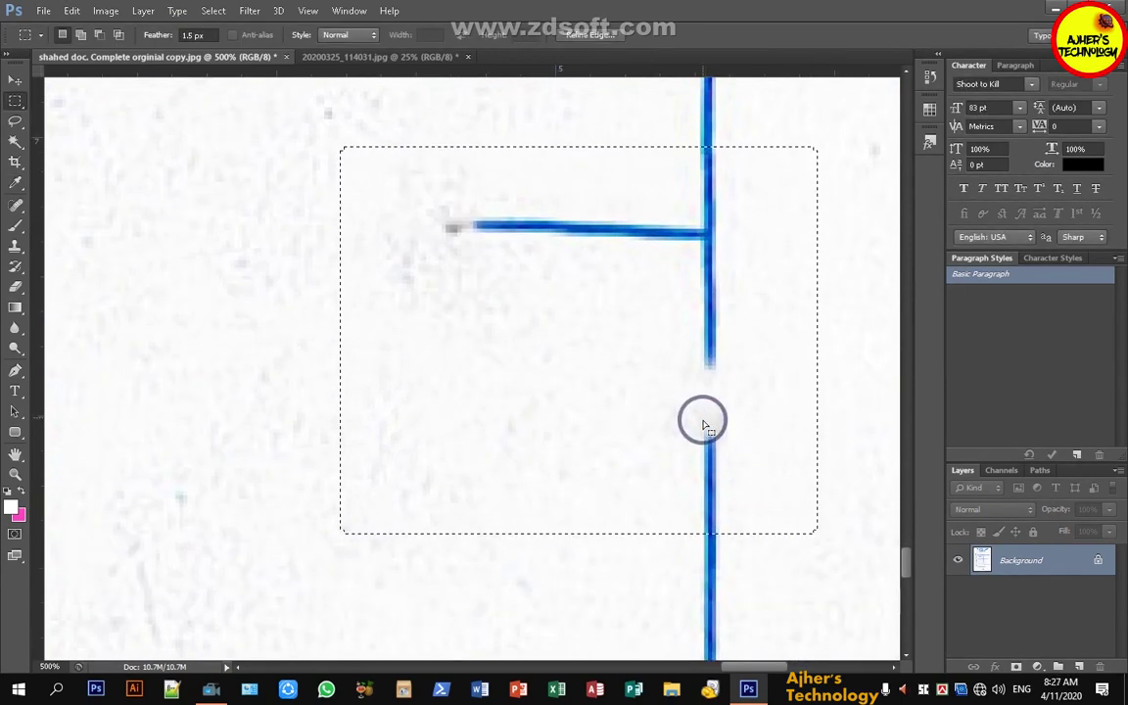
right_click(733, 537)
left_click(752, 217)
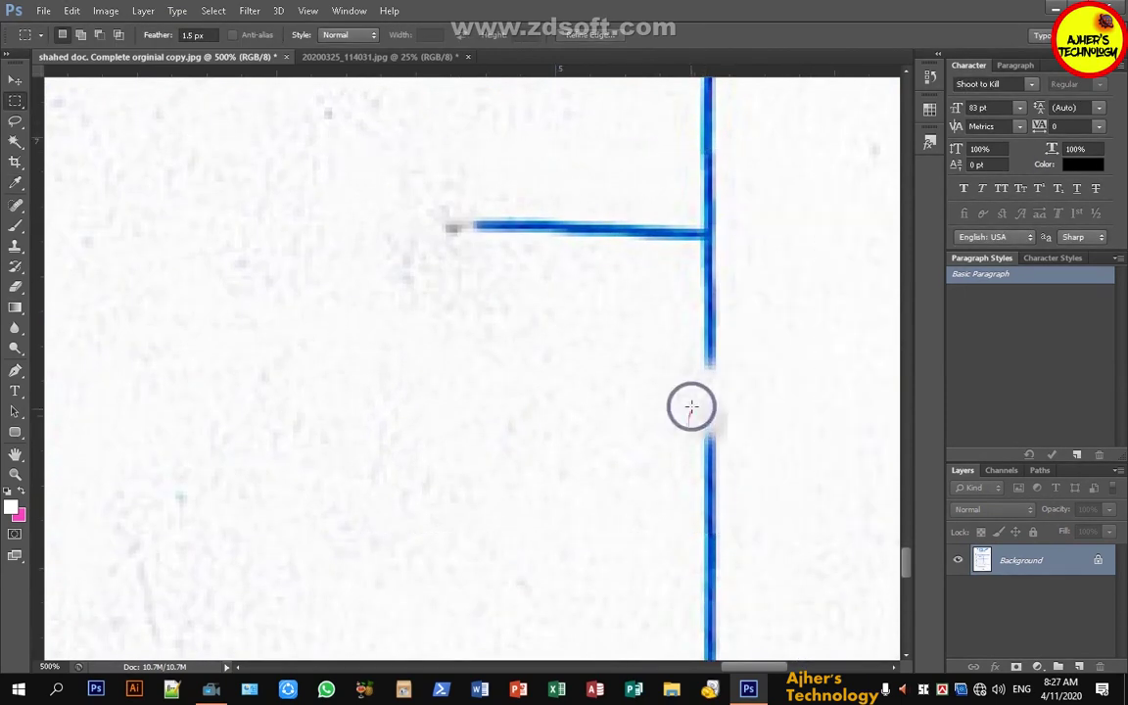
Remove the lower blue line segment with a thin Content-Aware filled selection.
scroll(689, 402, "down", 2)
left_click_drag(689, 327, 730, 626)
key("Delete")
key("Return")
scroll(710, 371, "up", 1)
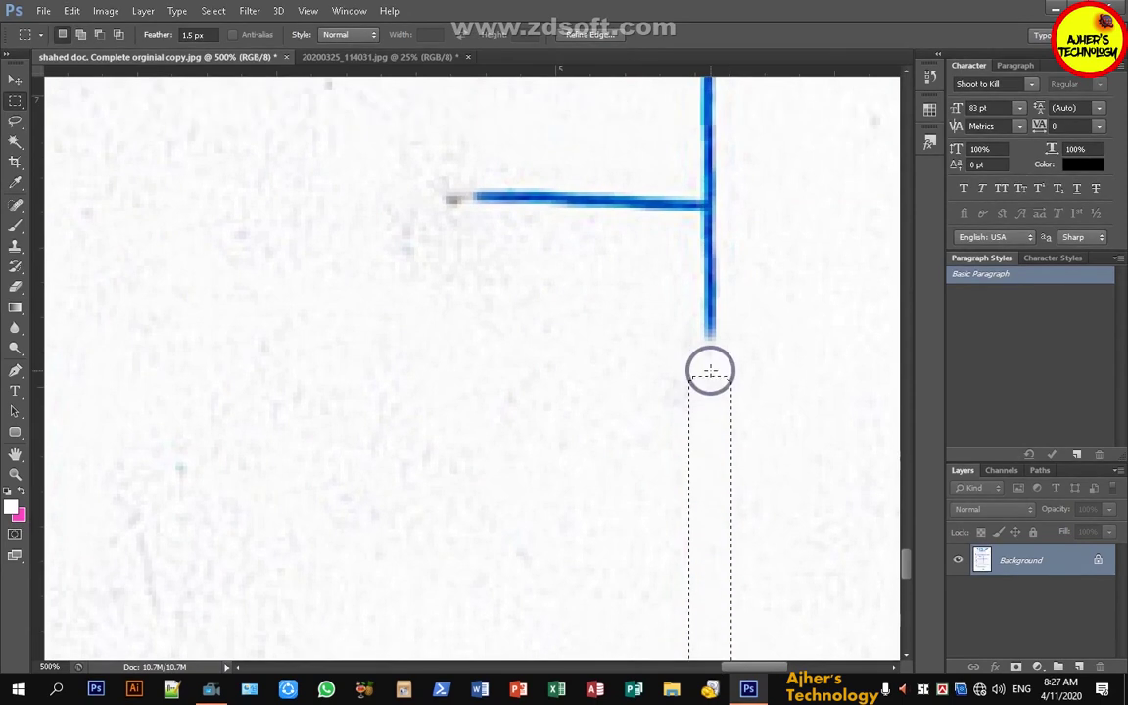
scroll(710, 370, "up", 1)
scroll(667, 285, "down", 2)
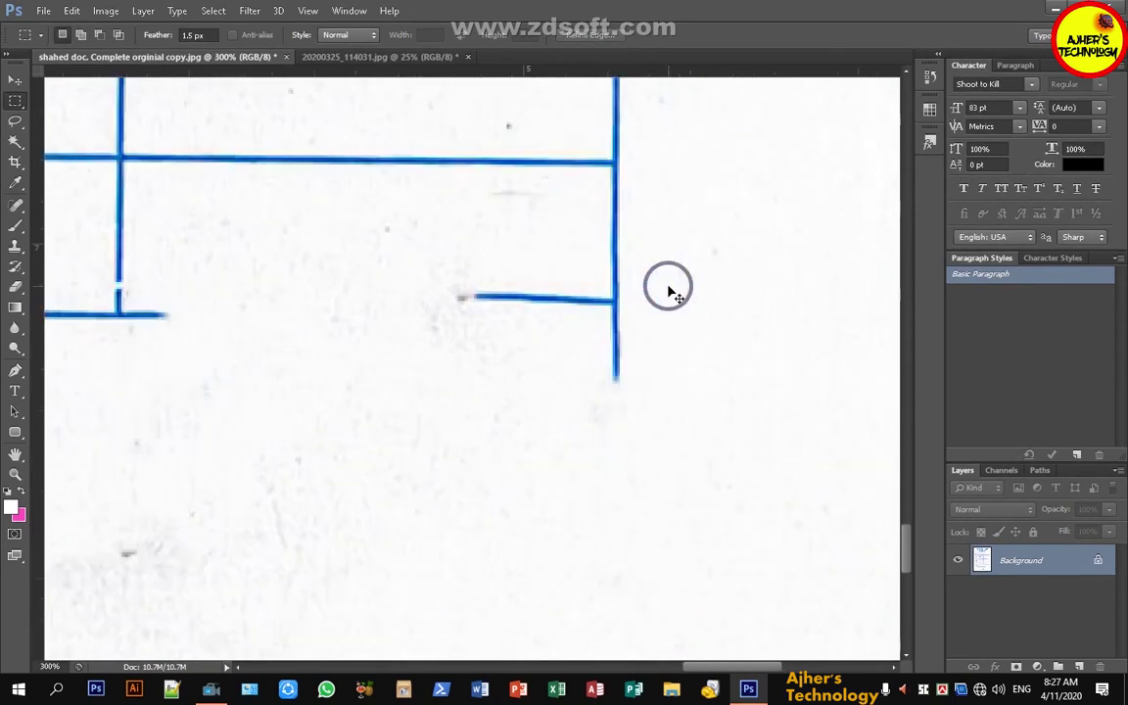
scroll(668, 291, "down", 2)
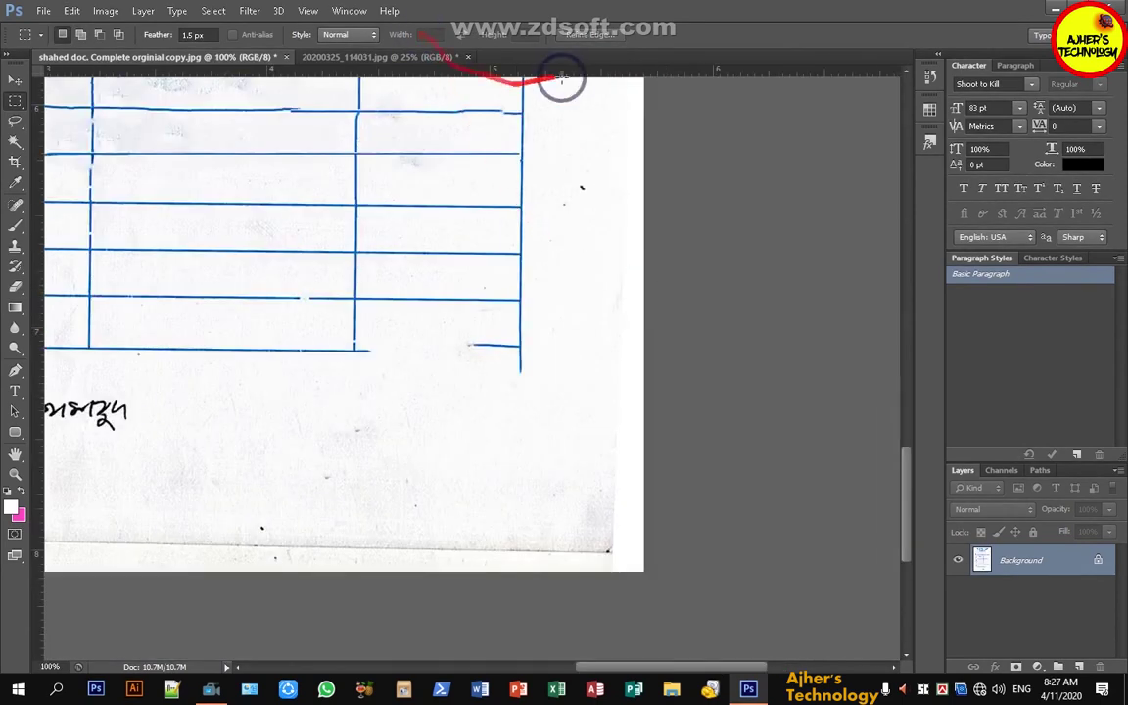
Add a horizontal guide along the table's bottom edge and fill away the vertical line's end.
left_click_drag(564, 74, 544, 402)
scroll(532, 354, "up", 3)
key("shift+F5")
key("Return")
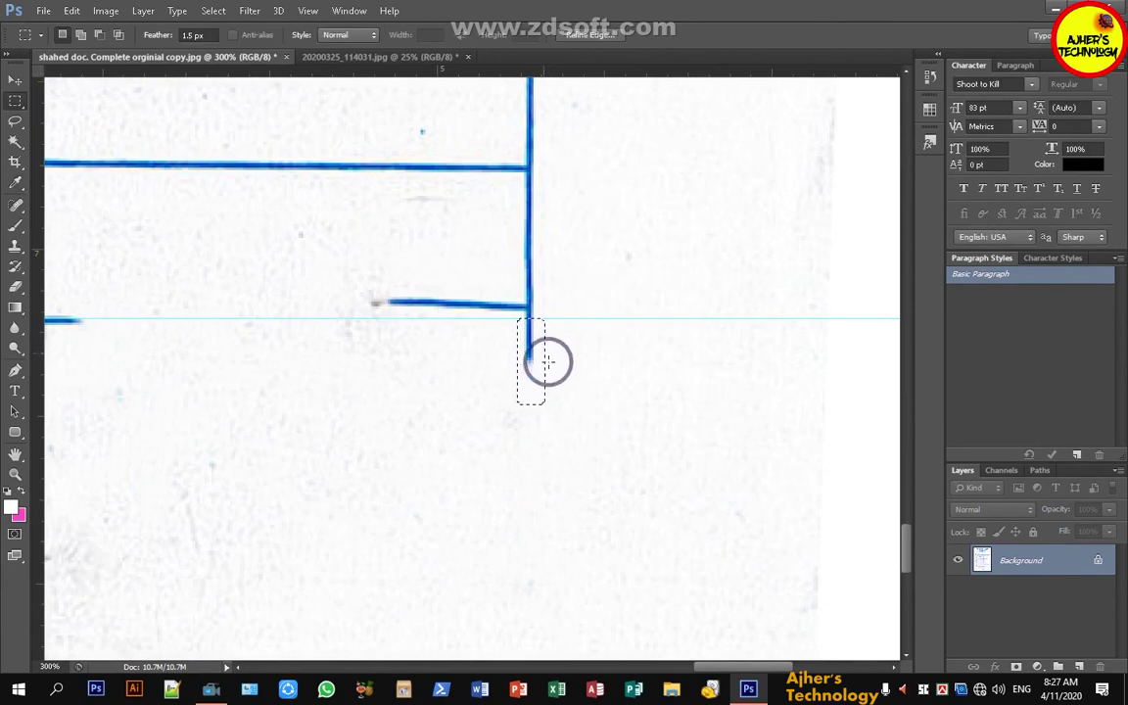
left_click_drag(453, 327, 617, 428)
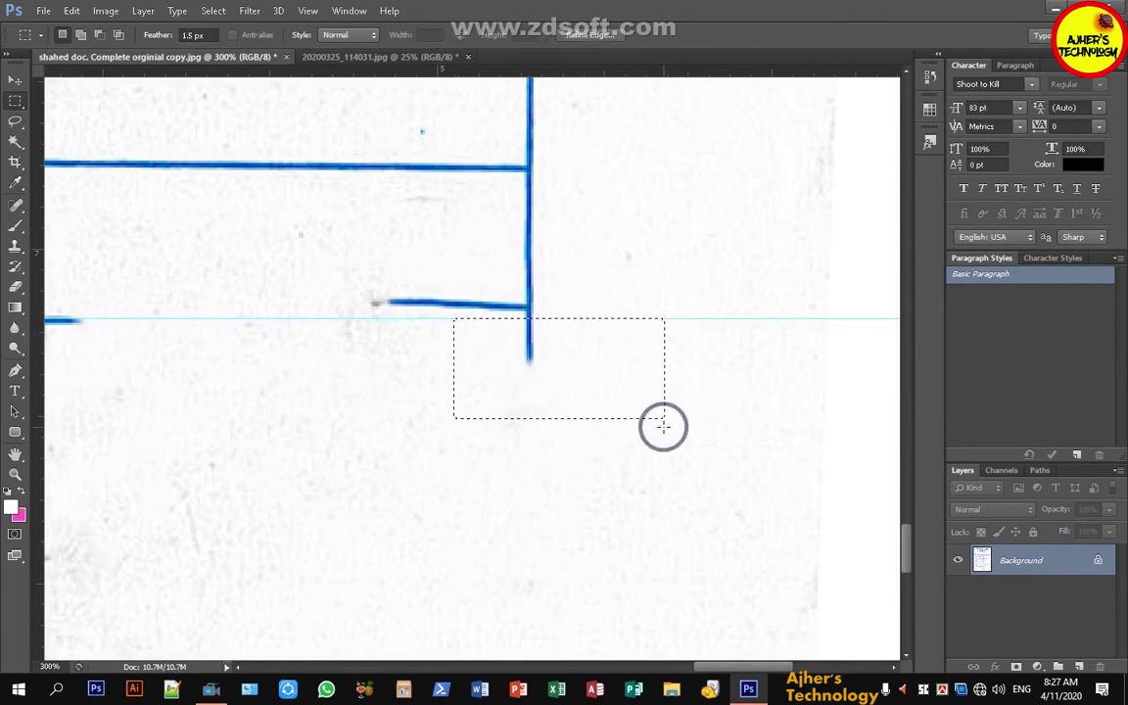
left_click(503, 332)
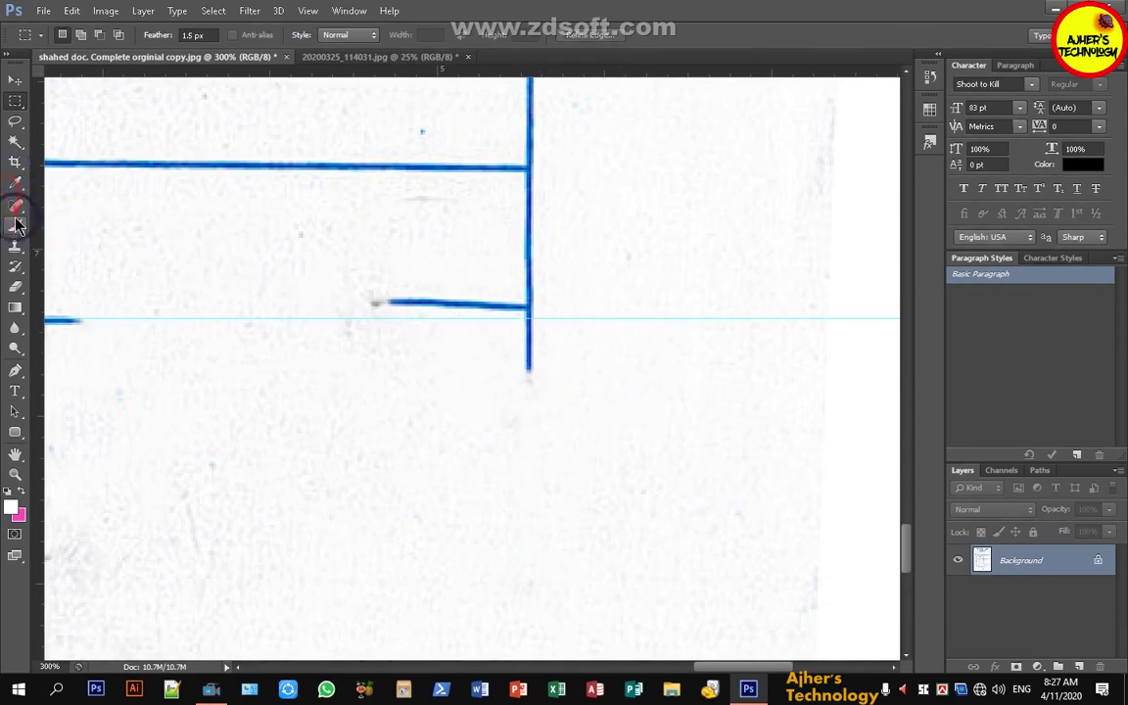
left_click_drag(15, 70, 102, 203)
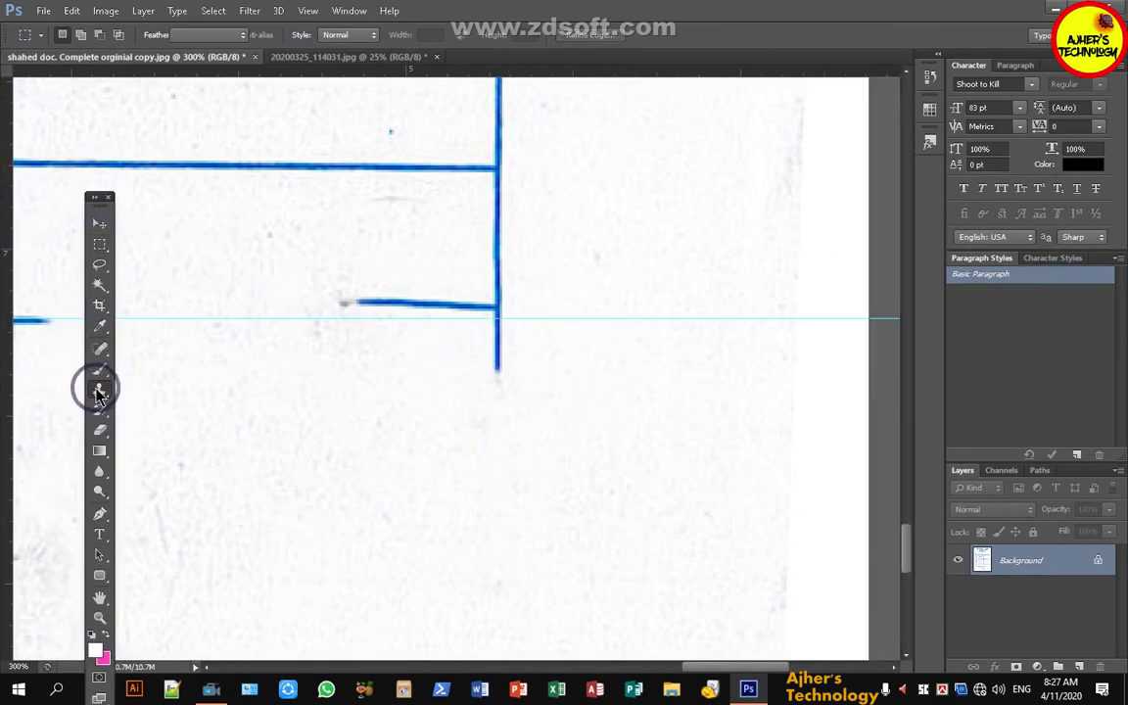
Clone Stamp the right vertical line's bottom overhang so it ends at the guide.
right_click(99, 389)
left_click(161, 387)
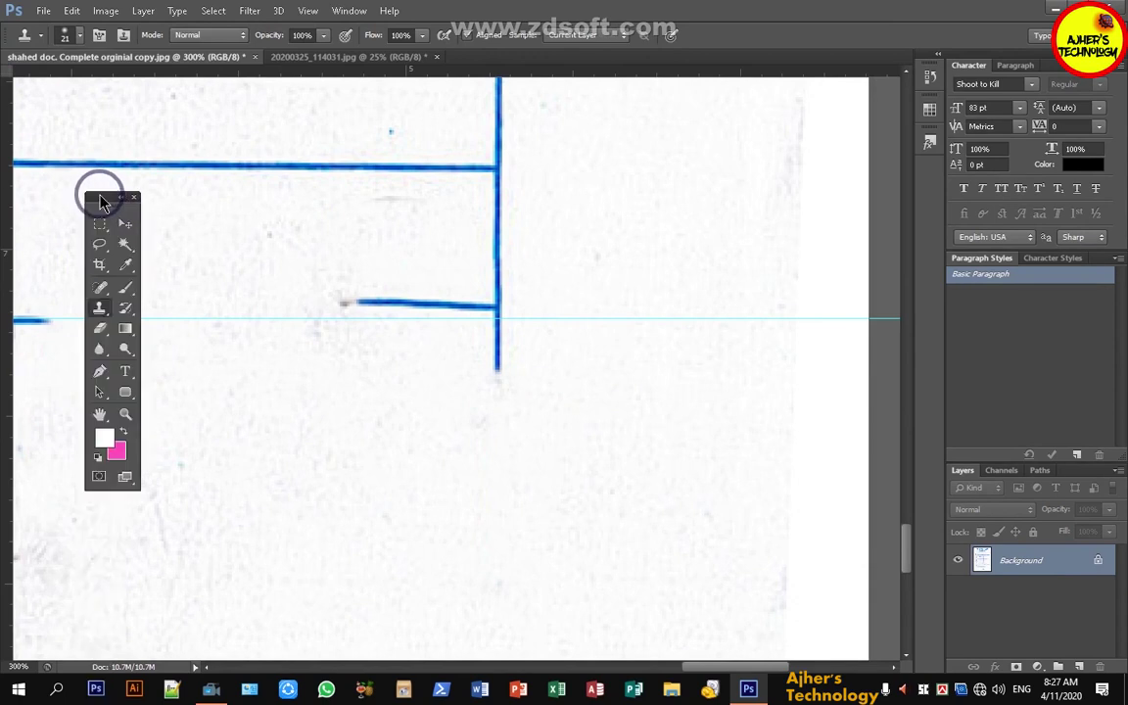
left_click_drag(94, 199, 14, 70)
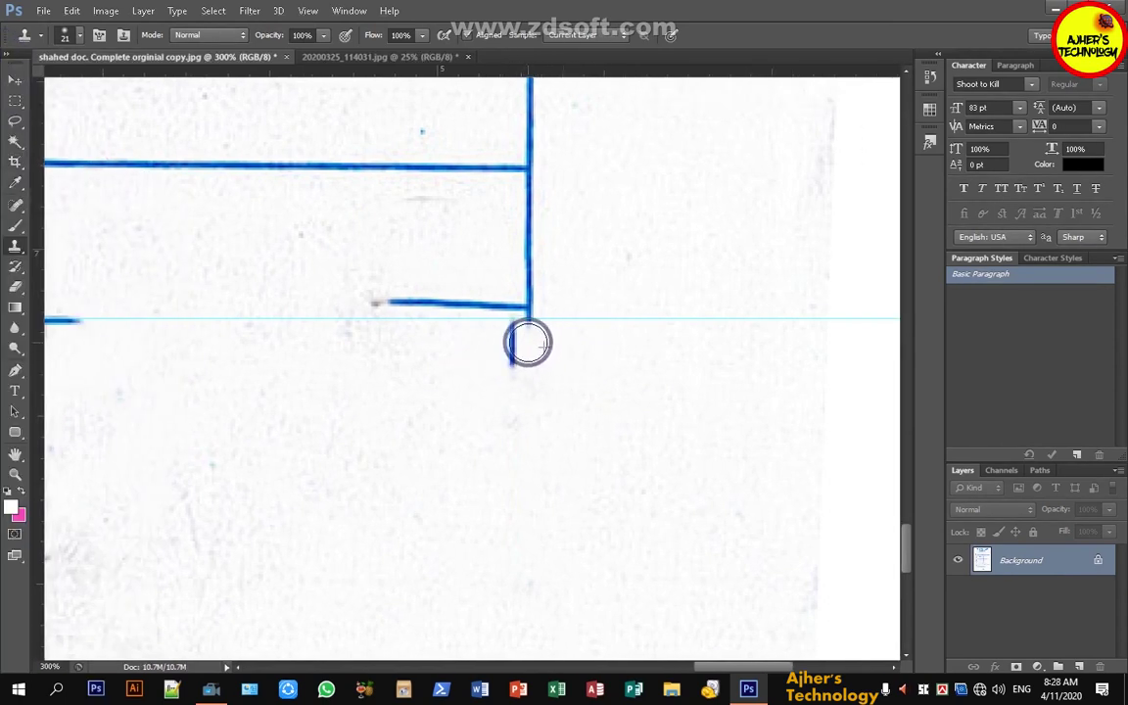
left_click_drag(521, 335, 511, 330)
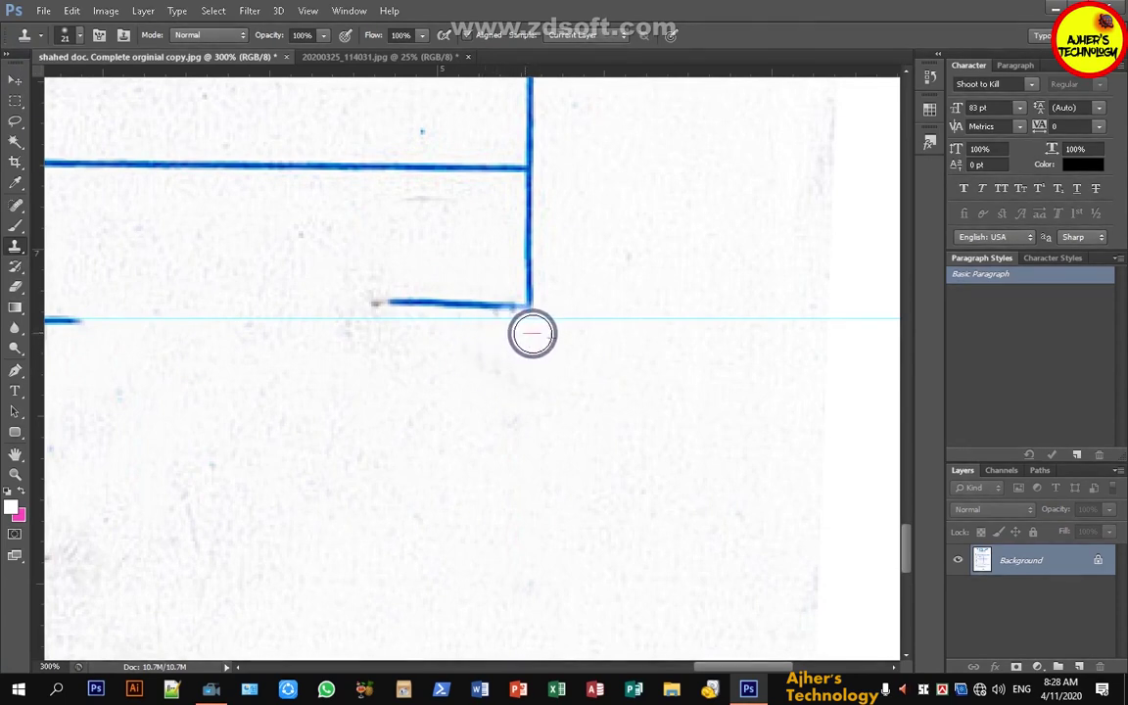
key("ctrl+minus")
key("ctrl+minus")
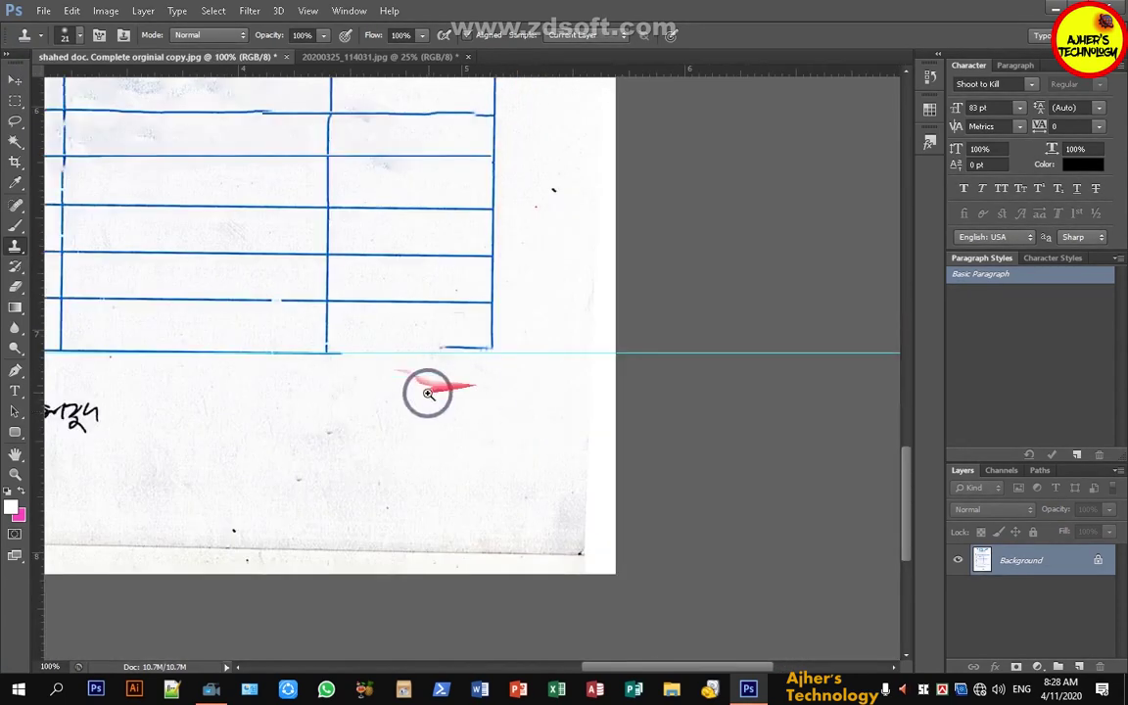
key("ctrl+plus")
key("ctrl+plus")
left_click_drag(355, 398, 559, 461)
Copy a piece of the bottom blue line and paste it as a new layer.
key("v")
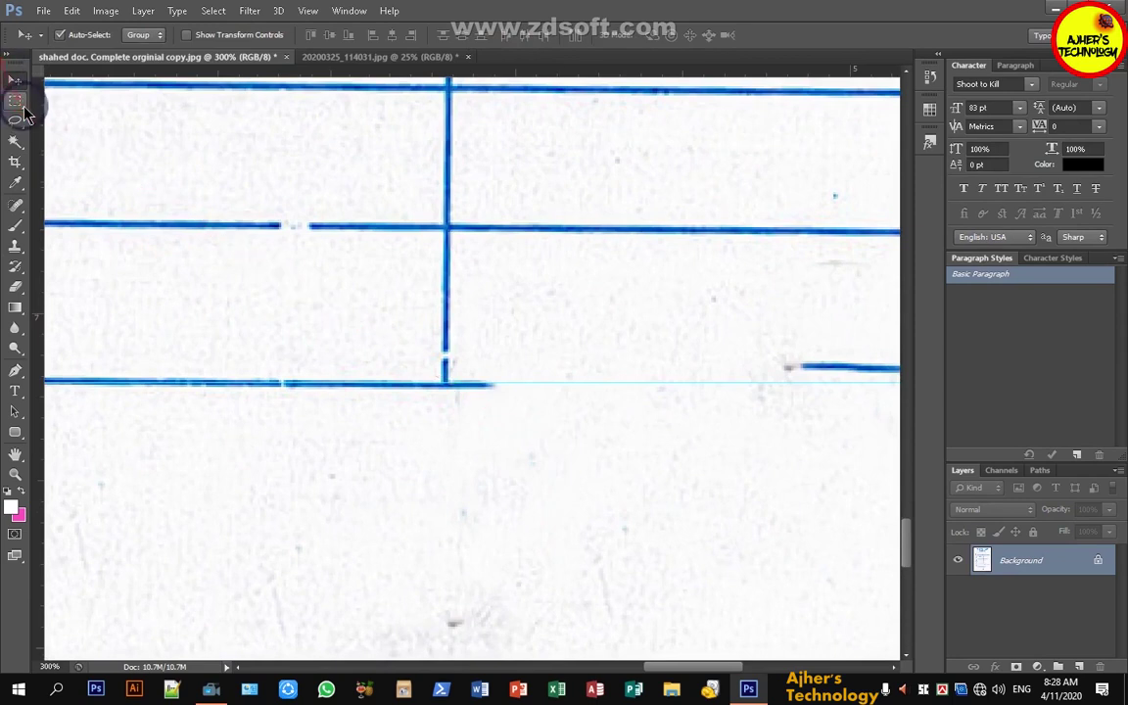
right_click(17, 102)
left_click(73, 101)
left_click_drag(117, 378, 421, 389)
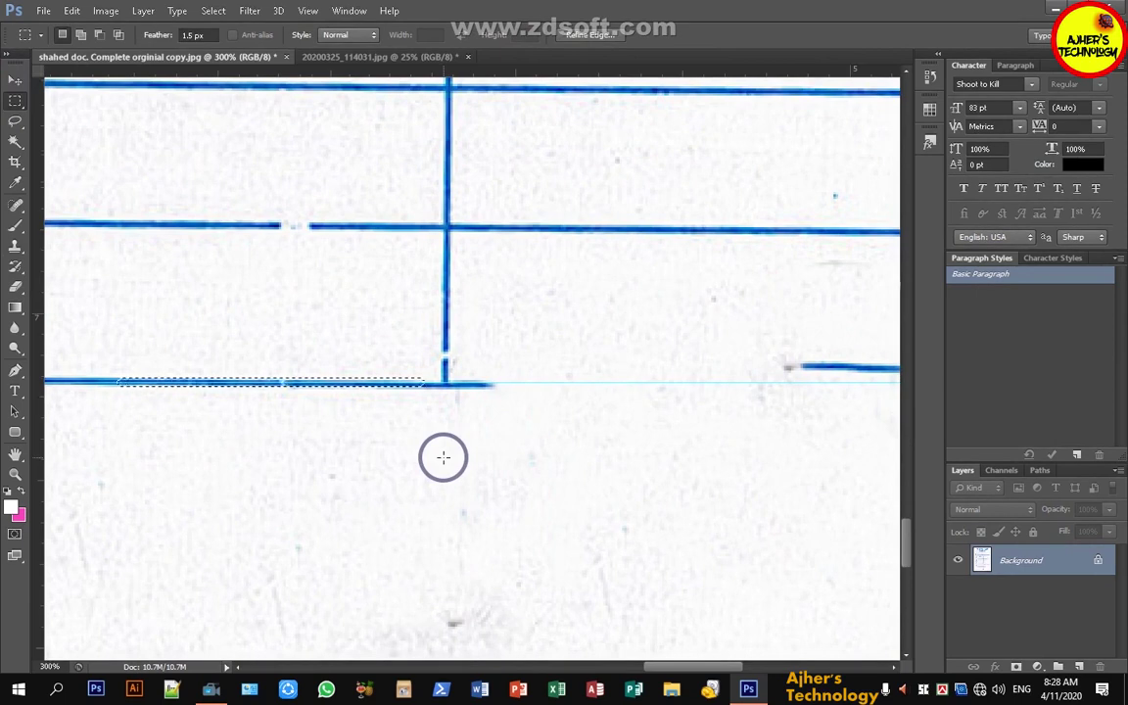
left_click(71, 11)
left_click(80, 113)
left_click(73, 11)
left_click(90, 142)
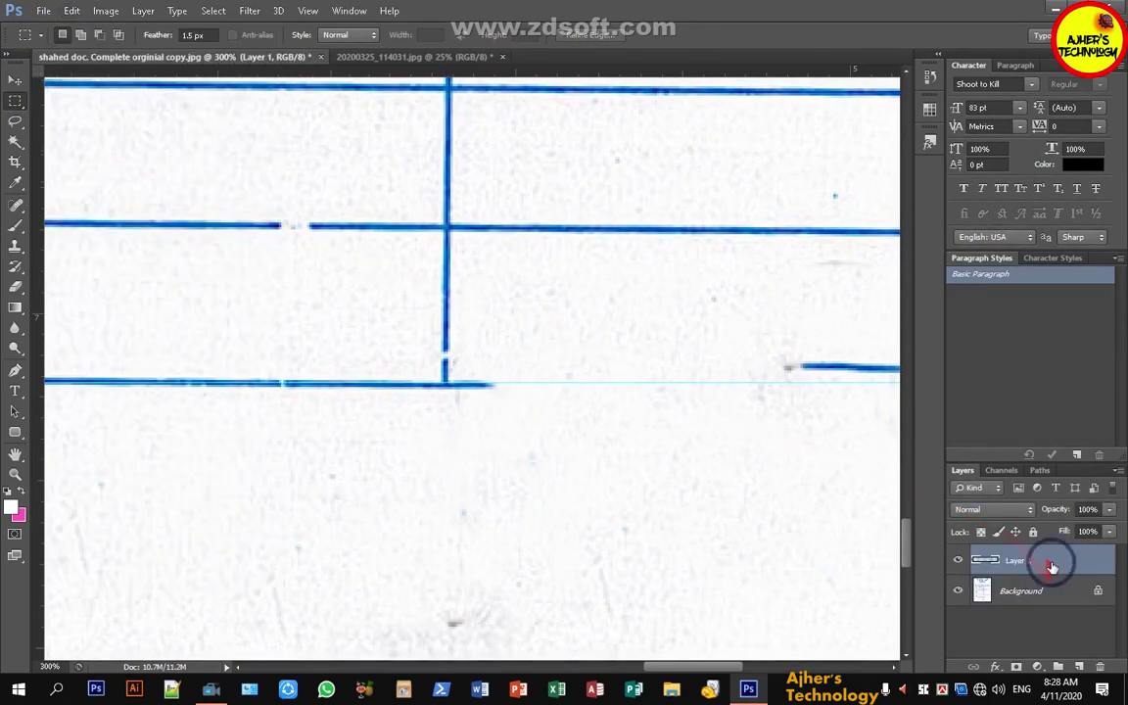
Move the pasted line piece right along the guide and nudge it into alignment.
left_click(15, 79)
left_click_drag(552, 419, 552, 419)
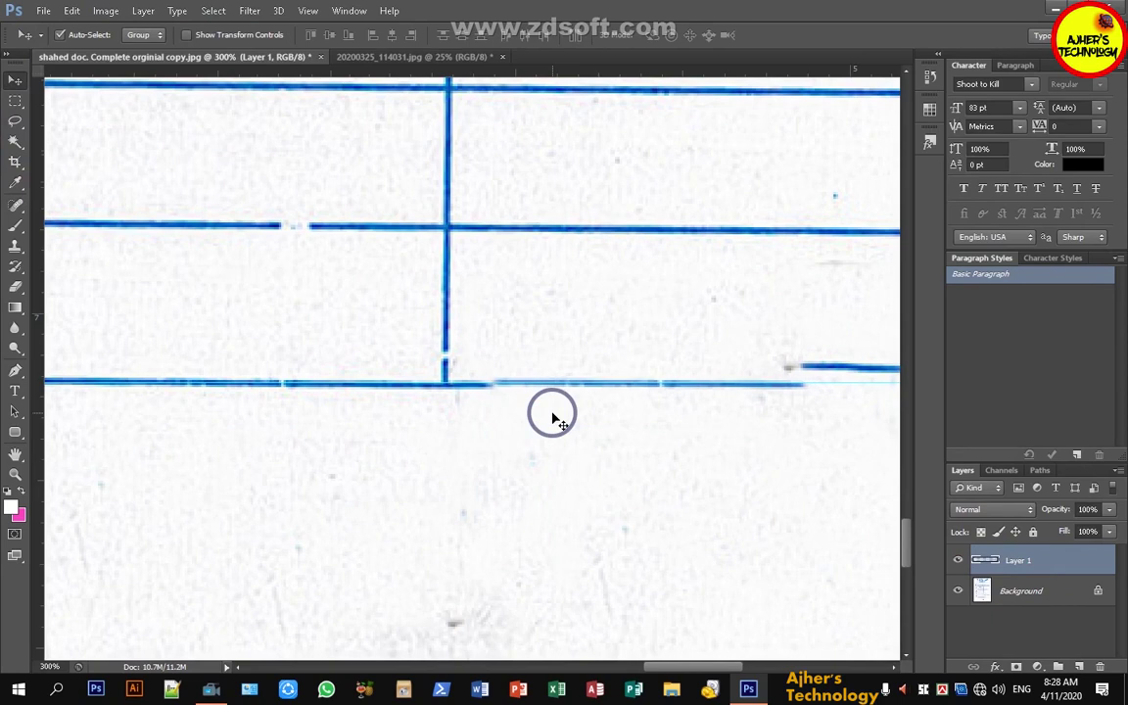
key("Down")
key("Left")
key("Left")
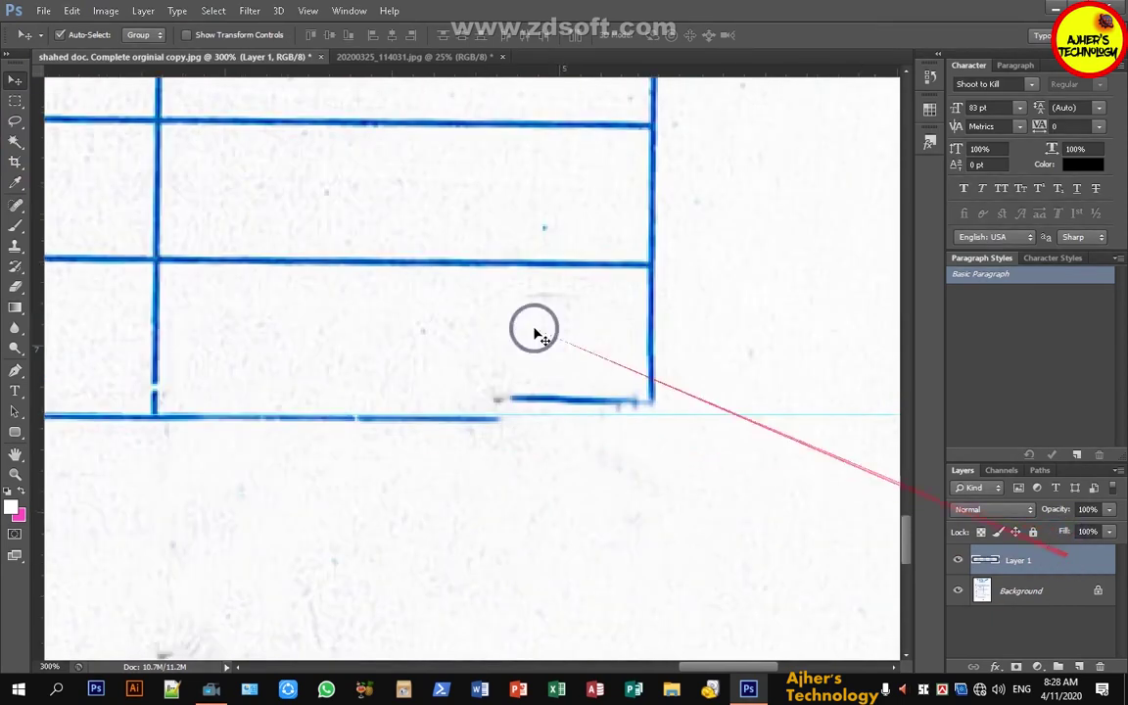
After a Levels pass, darken the pasted line with Curves mapping input 151 to output 108.
left_click(108, 11)
left_click(334, 67)
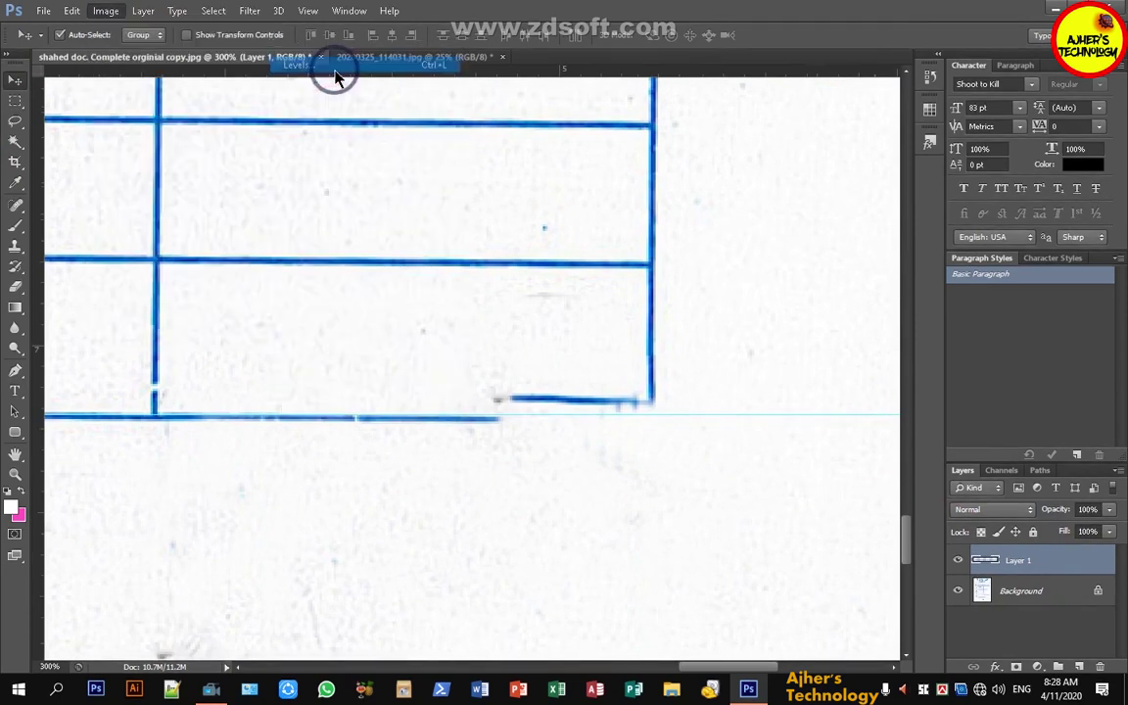
left_click(662, 161)
left_click(106, 11)
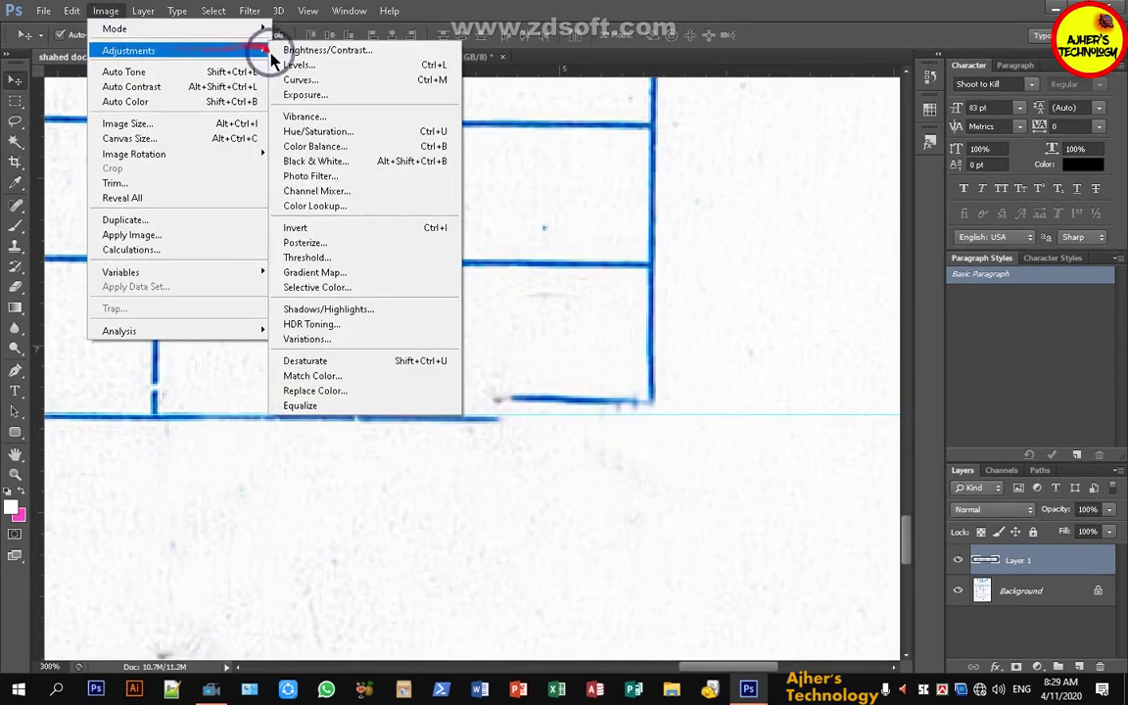
left_click(300, 79)
left_click_drag(642, 440, 651, 447)
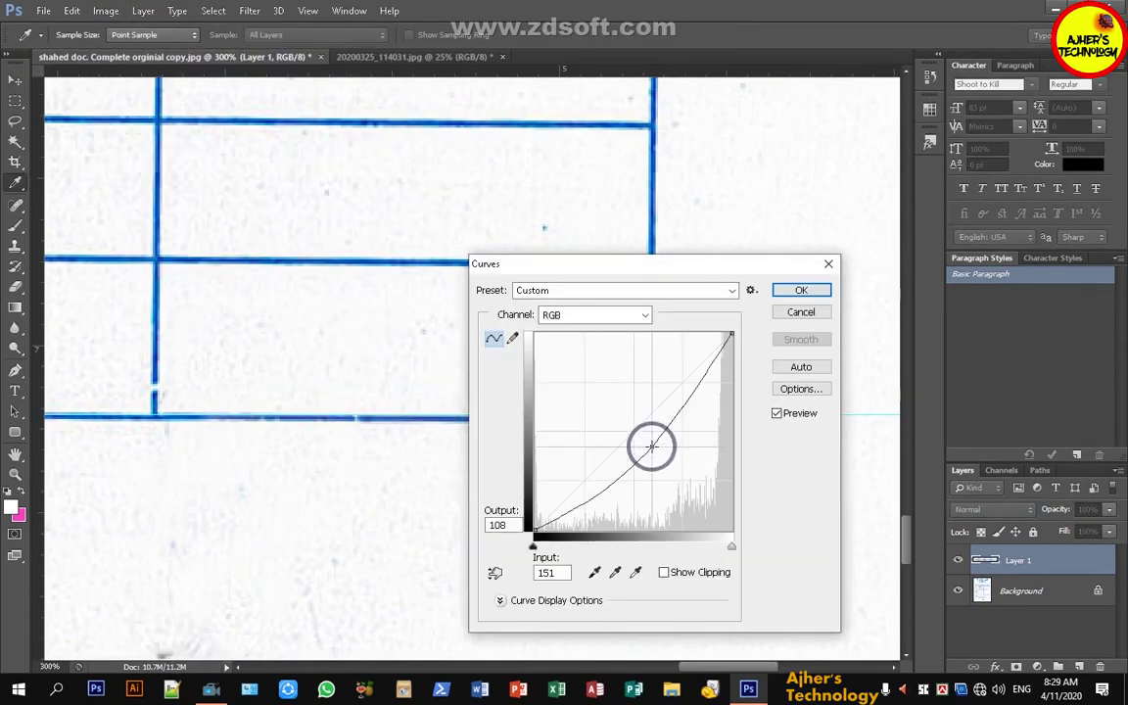
left_click(800, 290)
Duplicate the line layer as Layer 1 copy, shift it right, and add a vertical guide.
key("v")
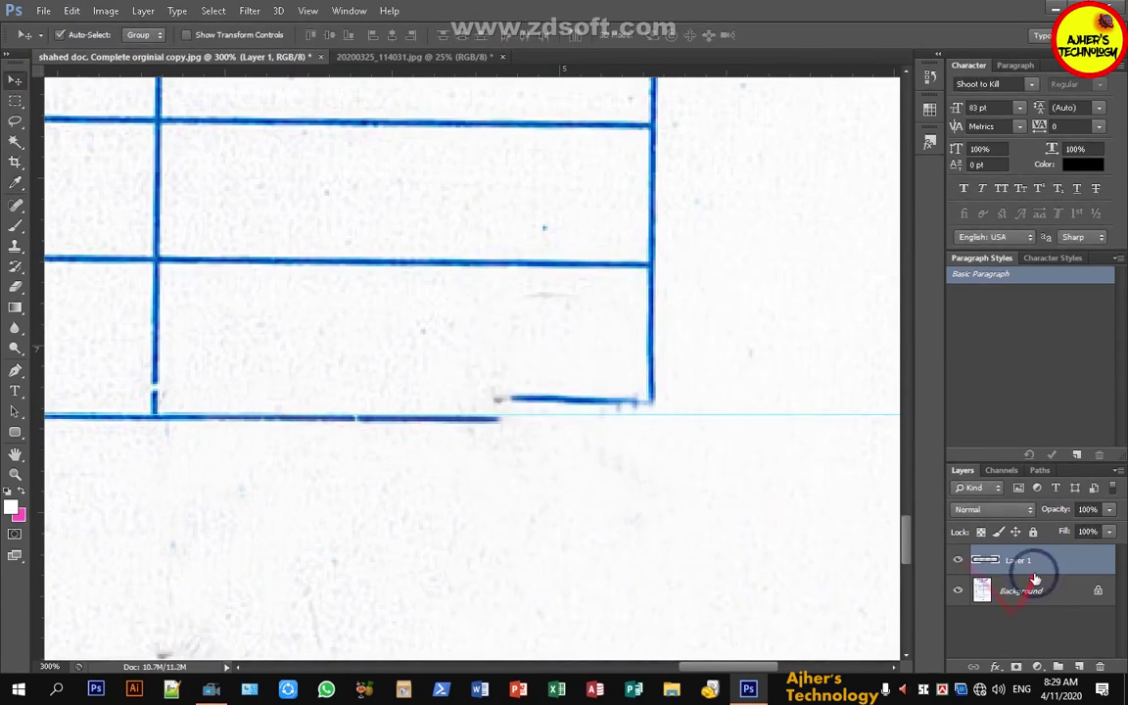
key("ctrl+j")
key("shift+Right")
key("shift+Right")
key("shift+Right")
key("shift+Right")
key("shift+Right")
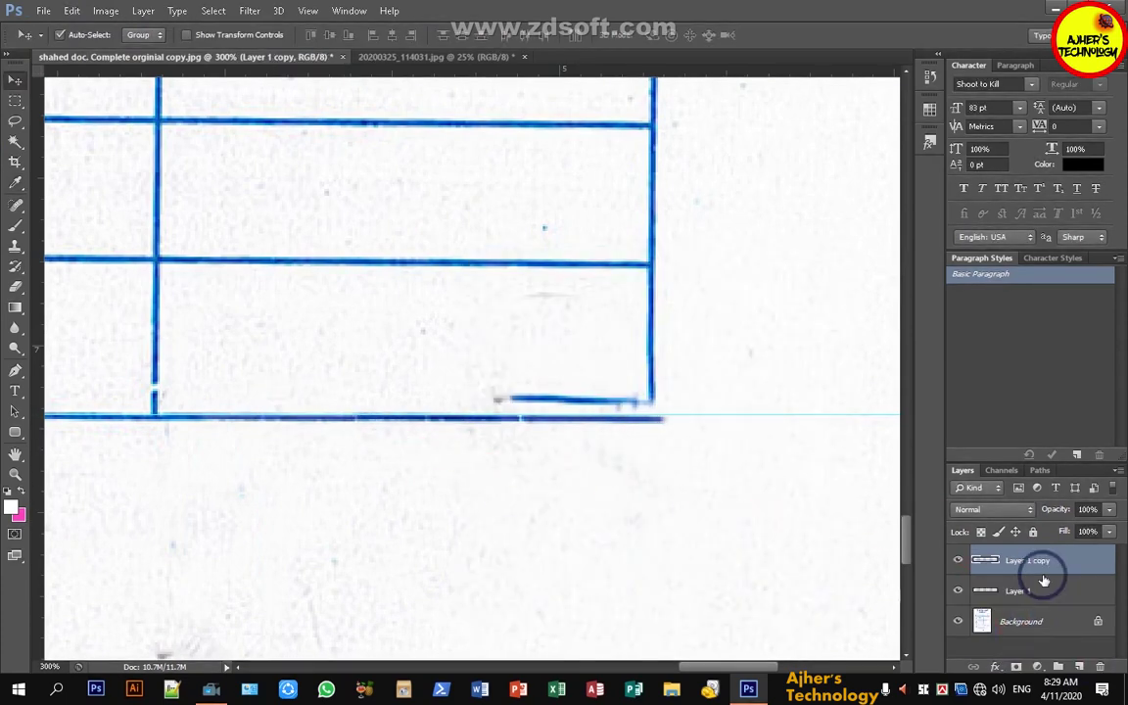
left_click_drag(734, 91, 656, 345)
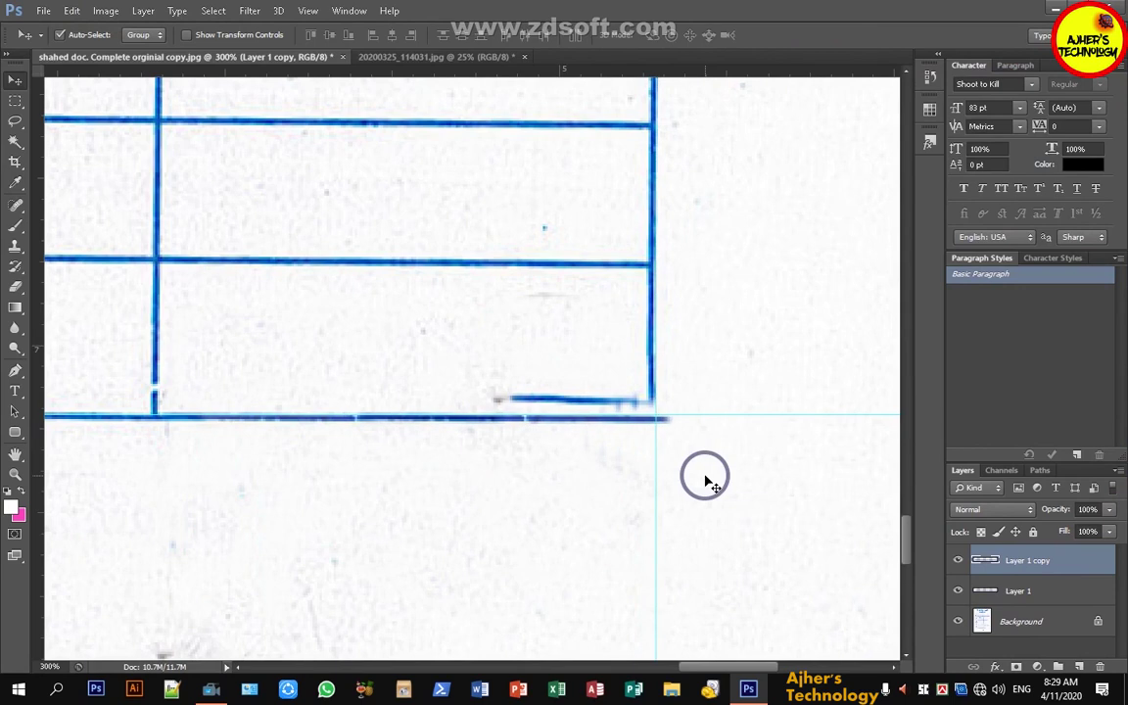
Draw a rectangular marquee around the short stray blue stroke above the bottom line.
right_click(15, 101)
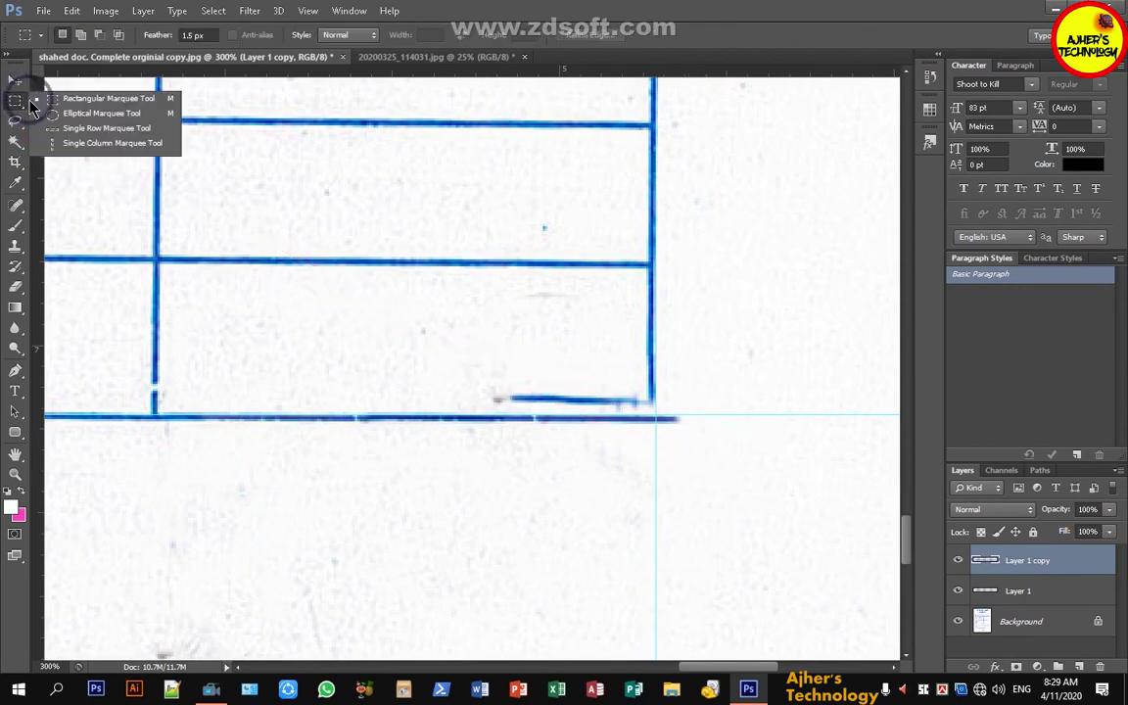
left_click(98, 96)
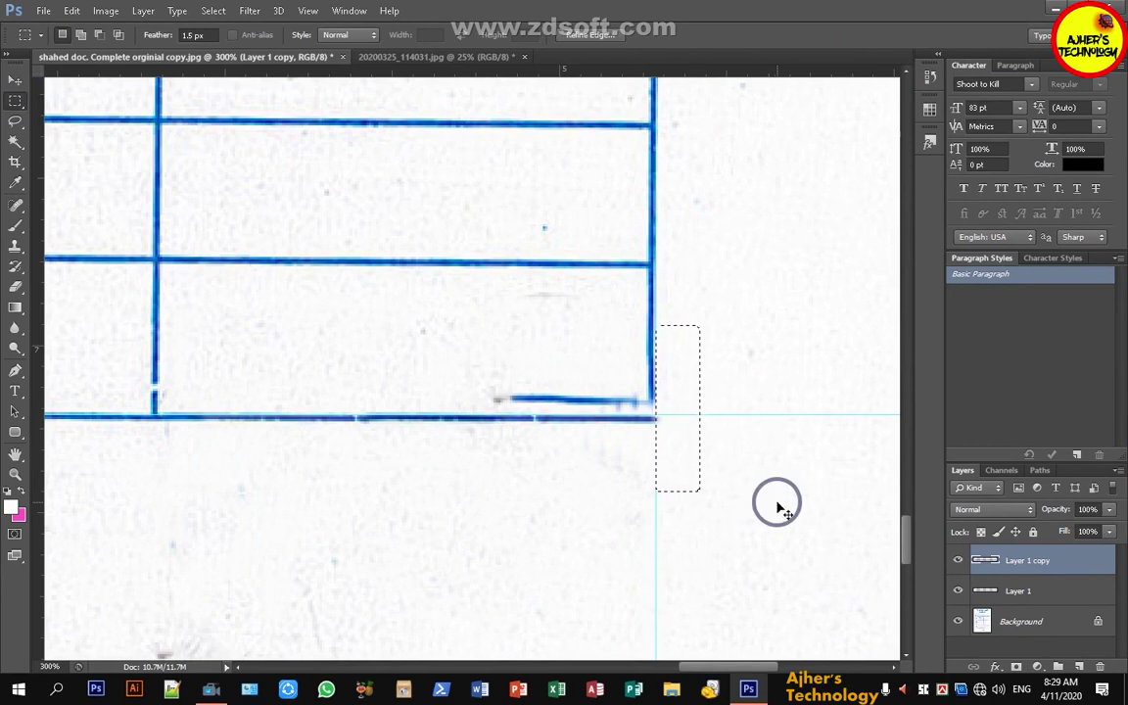
left_click_drag(482, 359, 644, 410)
left_click(644, 410)
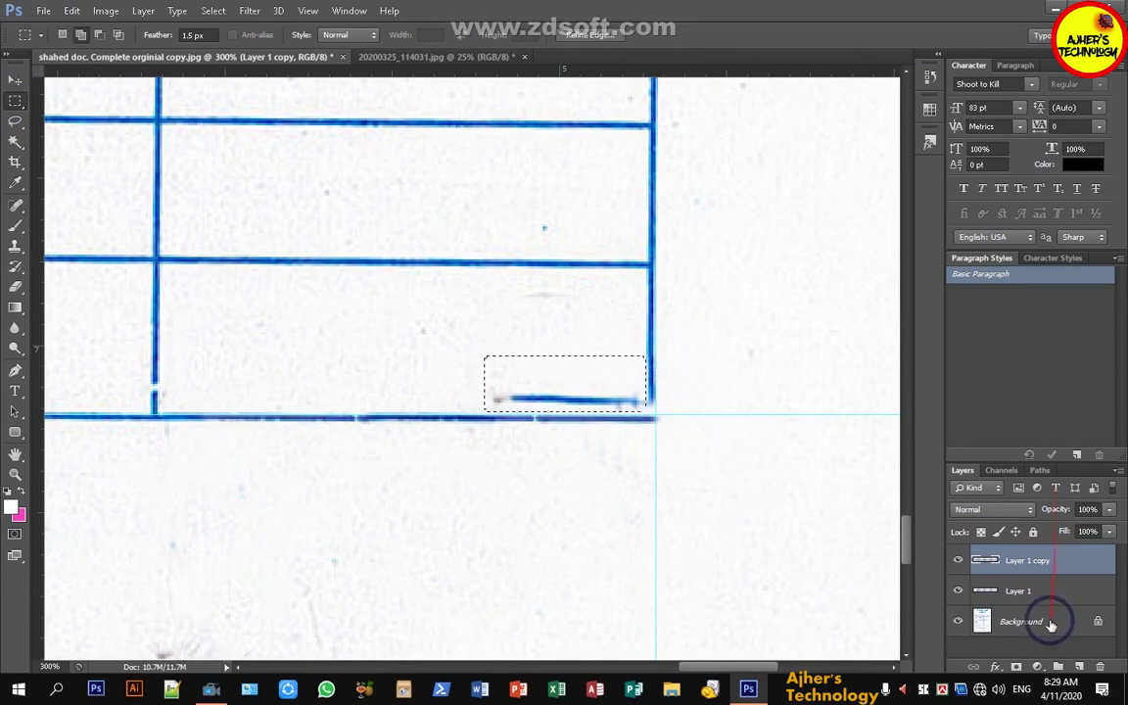
Content-Aware fill the stray stroke on the Background layer.
left_click(979, 619)
key("shift+BackSpace")
key("Return")
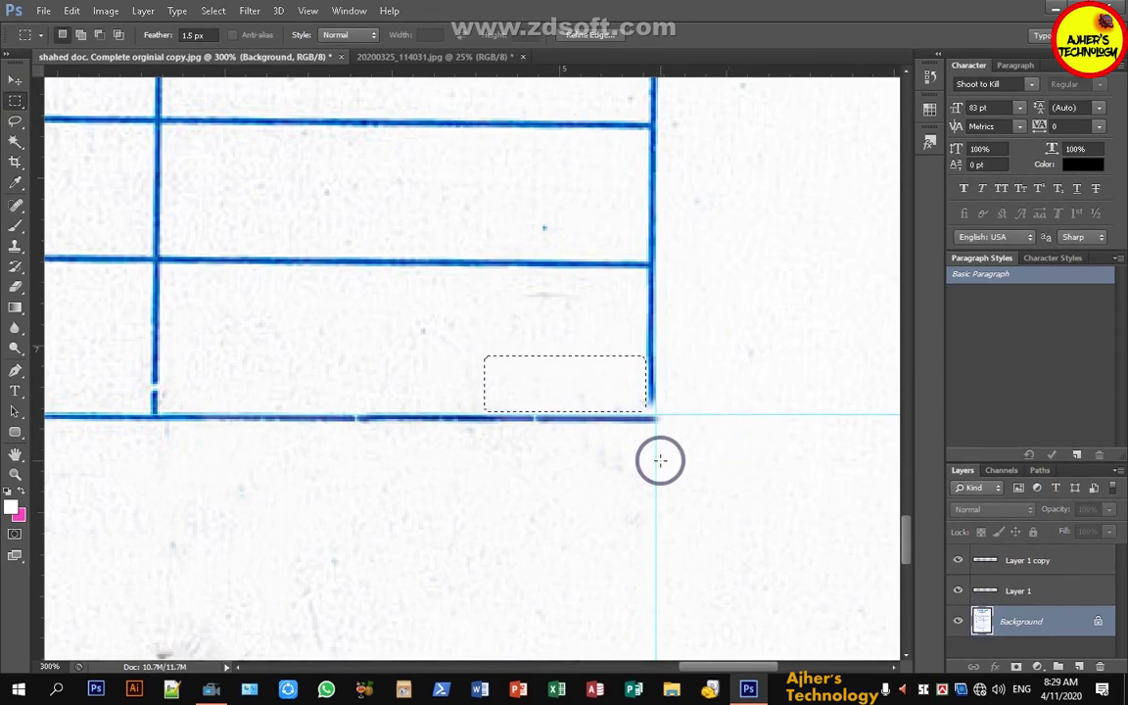
Duplicate the line layer, rotate it -90°, and align it as the grid's right border.
left_click(1072, 561)
key("ctrl+j")
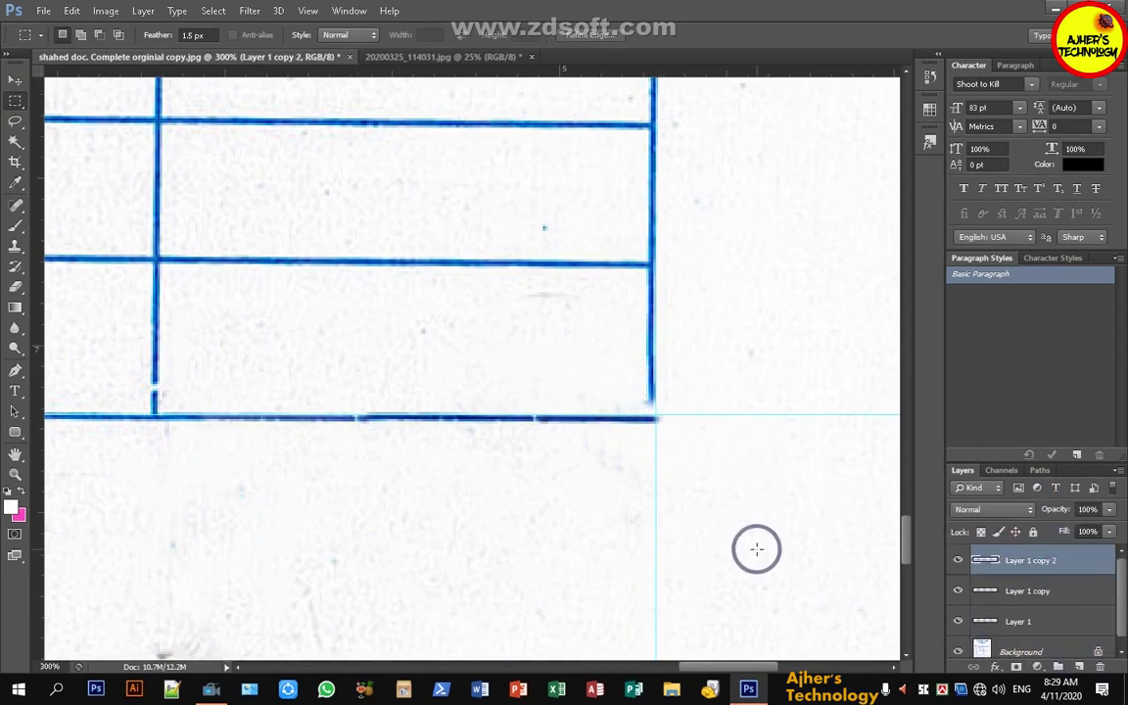
key("v")
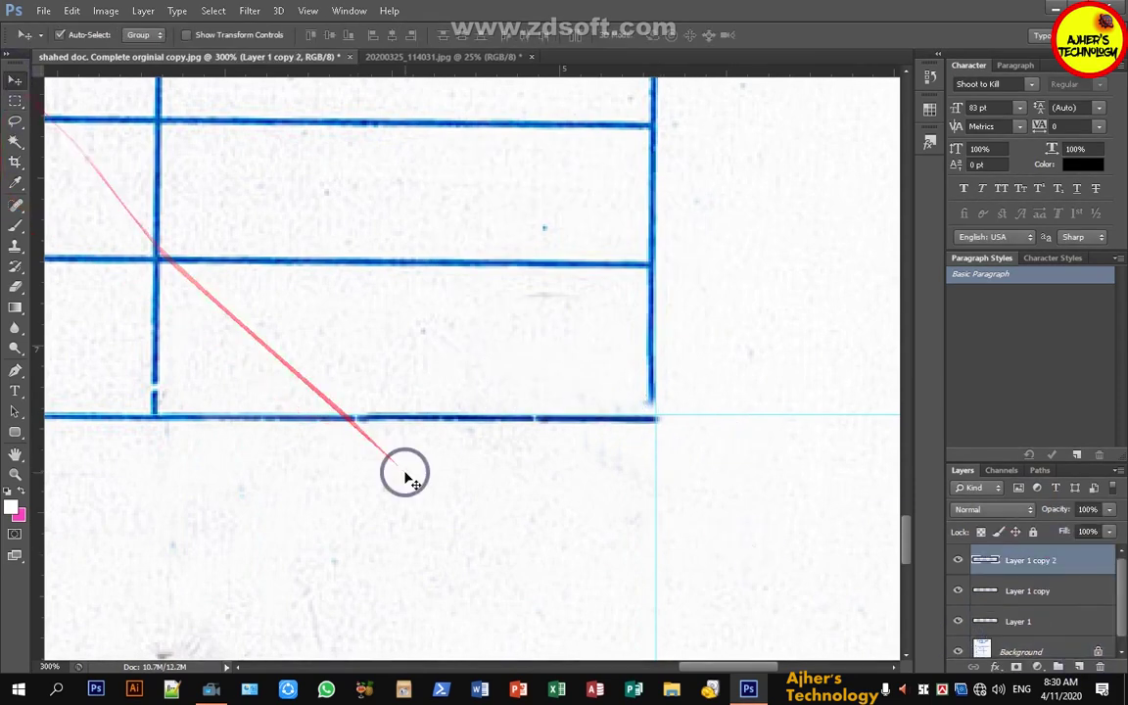
key("shift+Down")
key("shift+Down")
key("shift+Down")
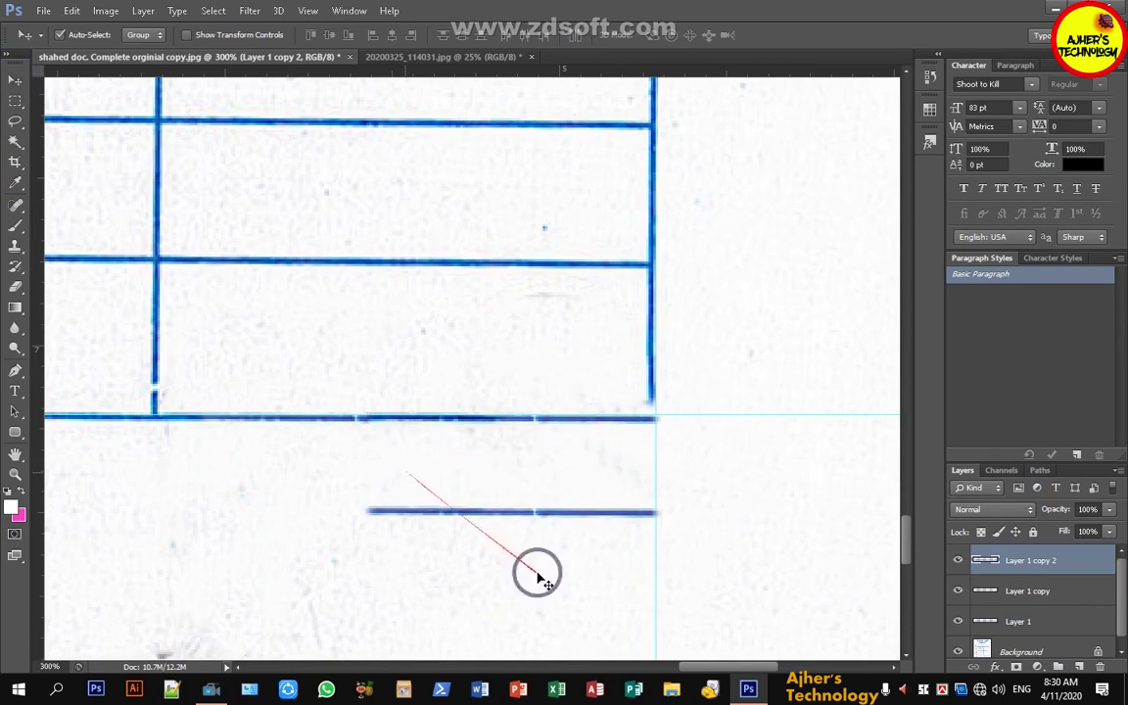
key("ctrl+t")
mouse_move(684, 519)
left_mouse_down()
mouse_move(508, 359)
mouse_move(516, 473)
mouse_move(644, 373)
left_mouse_up()
key("Return")
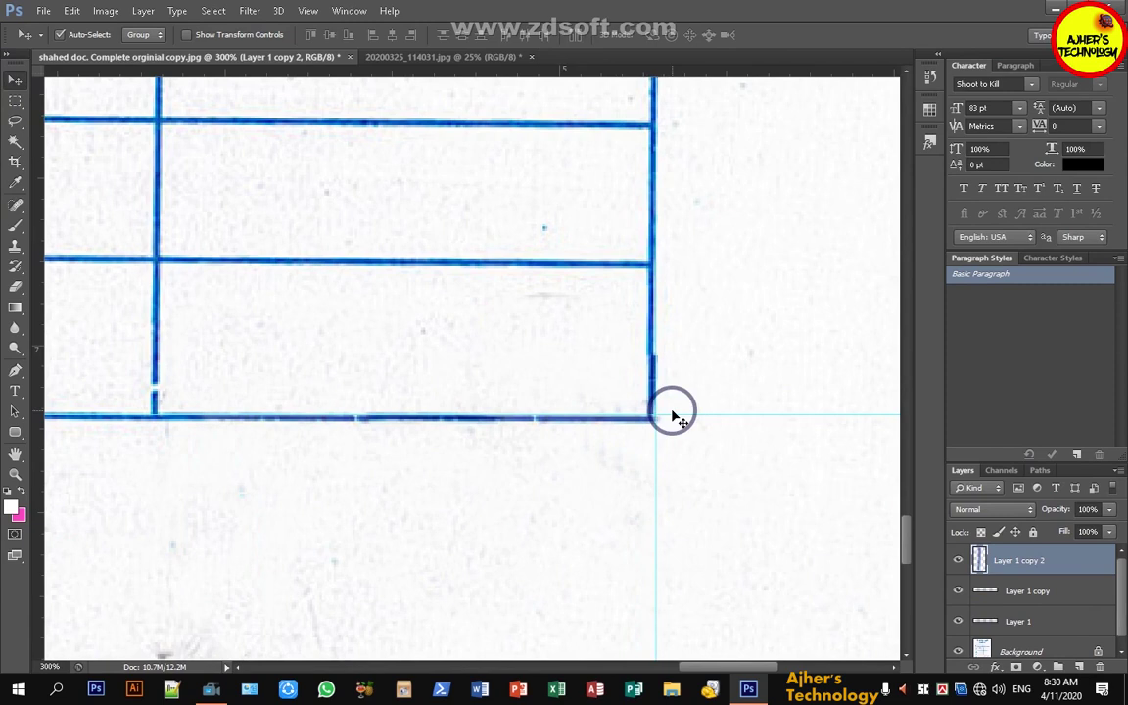
left_click_drag(676, 416, 676, 418)
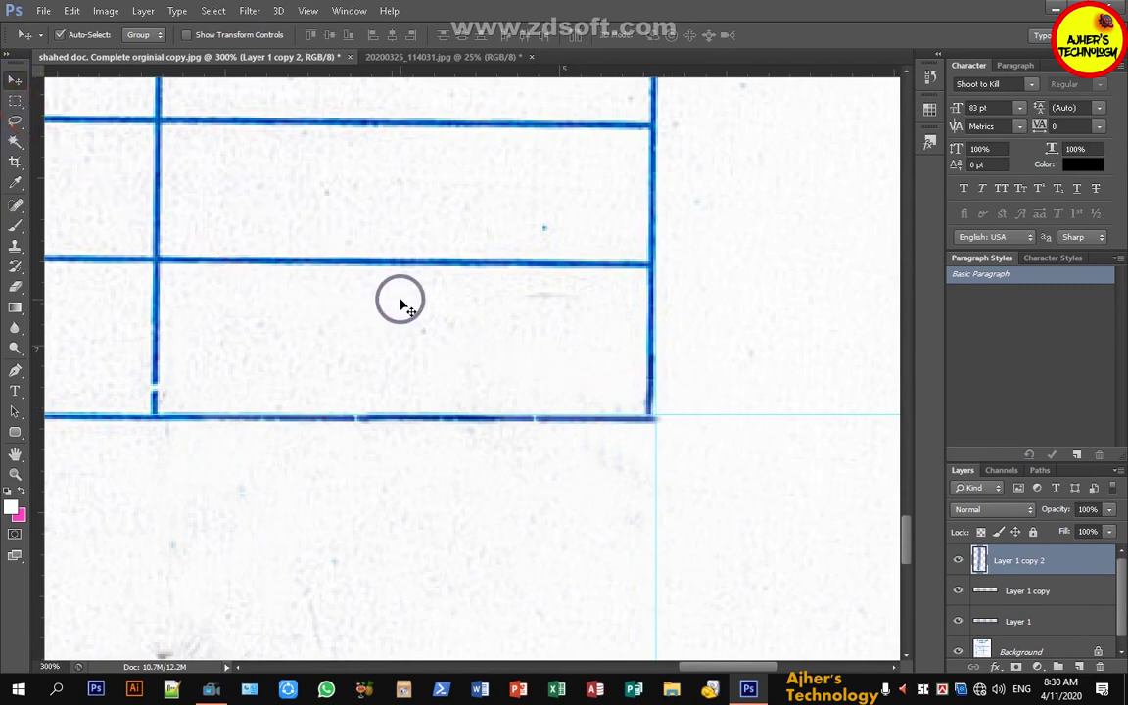
key("ctrl+minus")
key("ctrl+minus")
key("ctrl+minus")
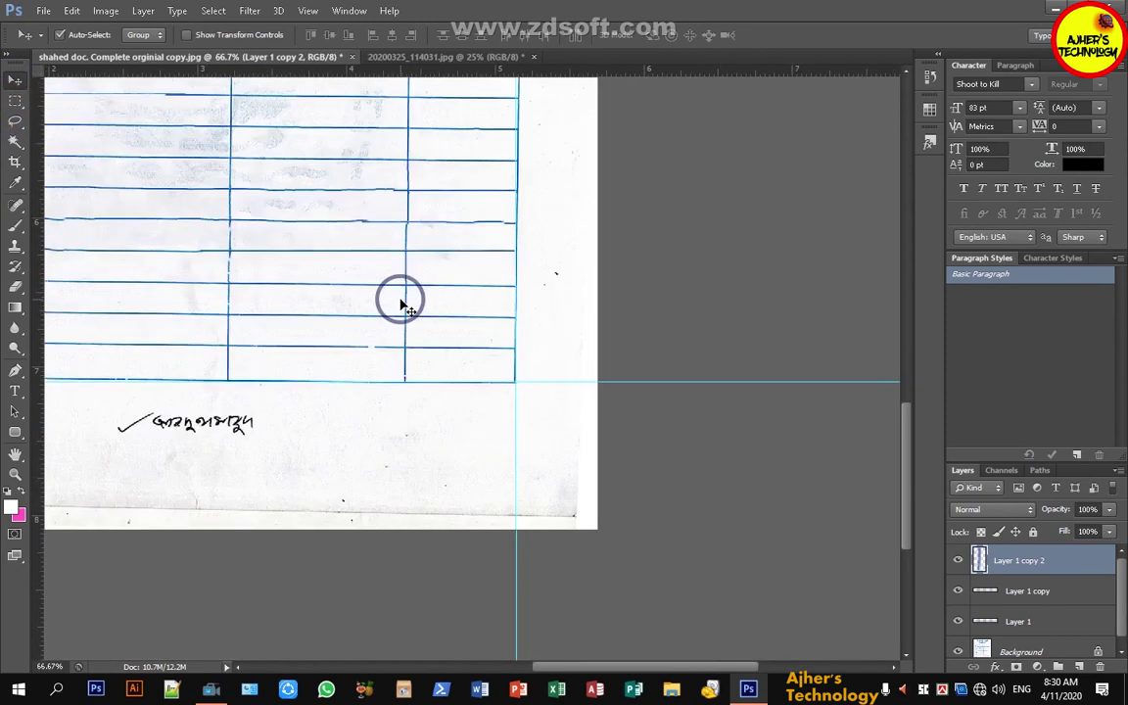
key("ctrl+plus")
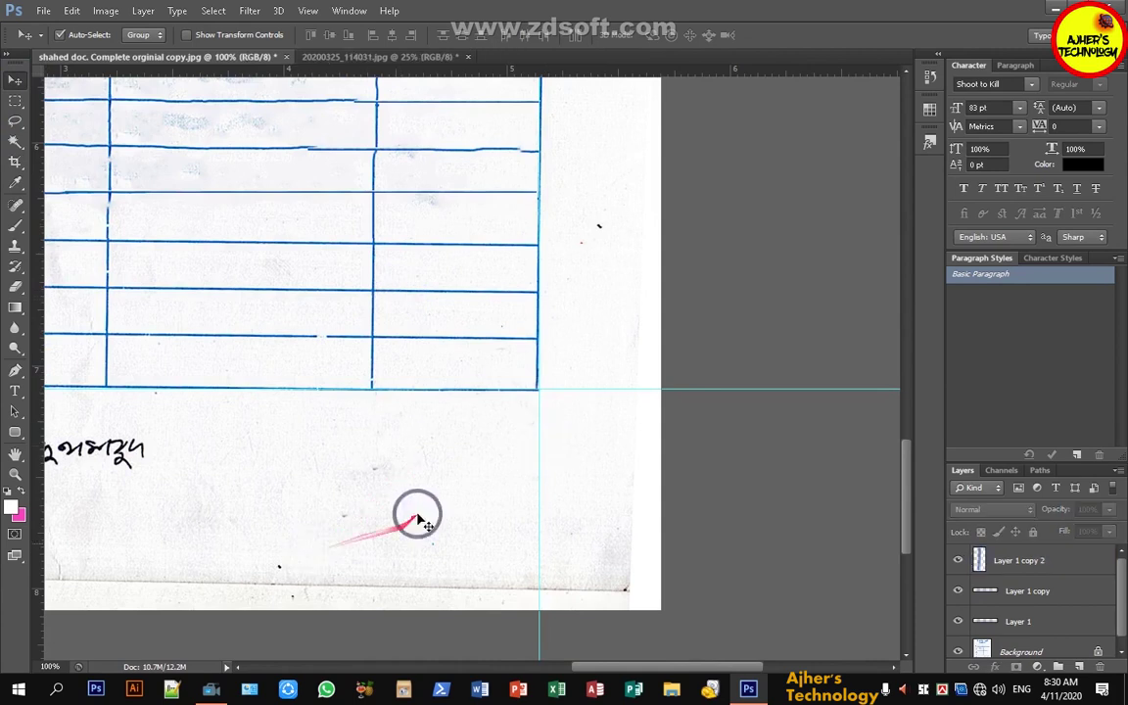
Merge all visible layers, unlock the Background, and switch to the signature photo.
left_click(1028, 591, "shift")
left_click(1038, 624, "shift")
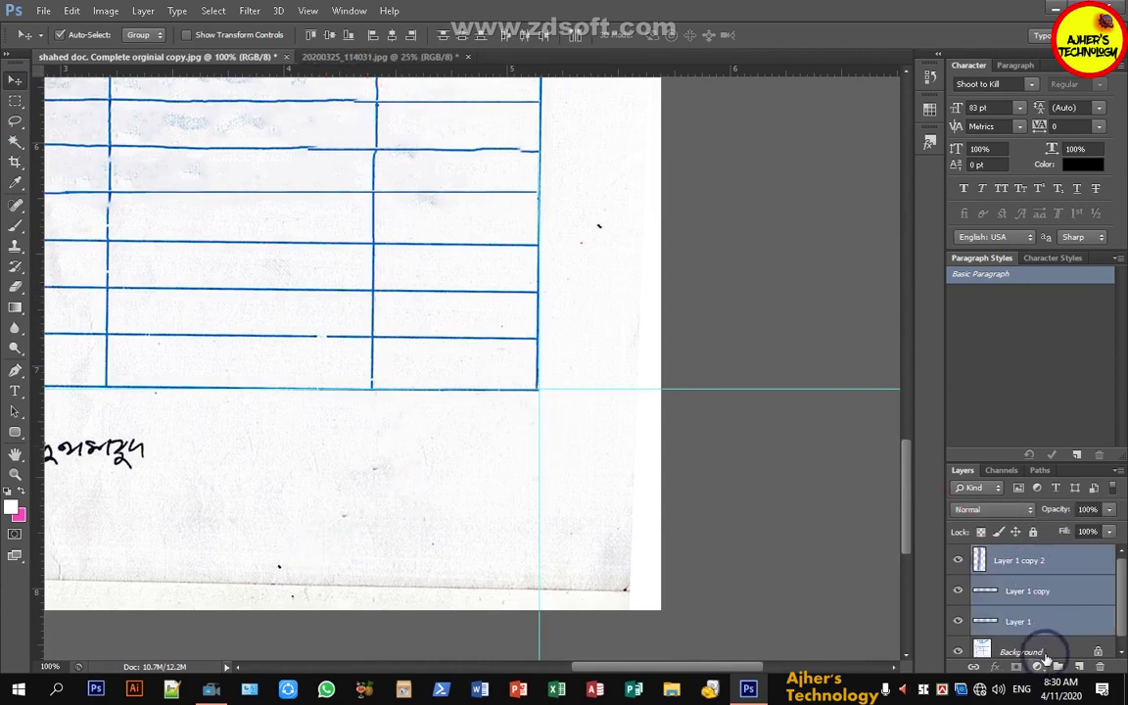
right_click(1038, 580)
left_click(840, 443)
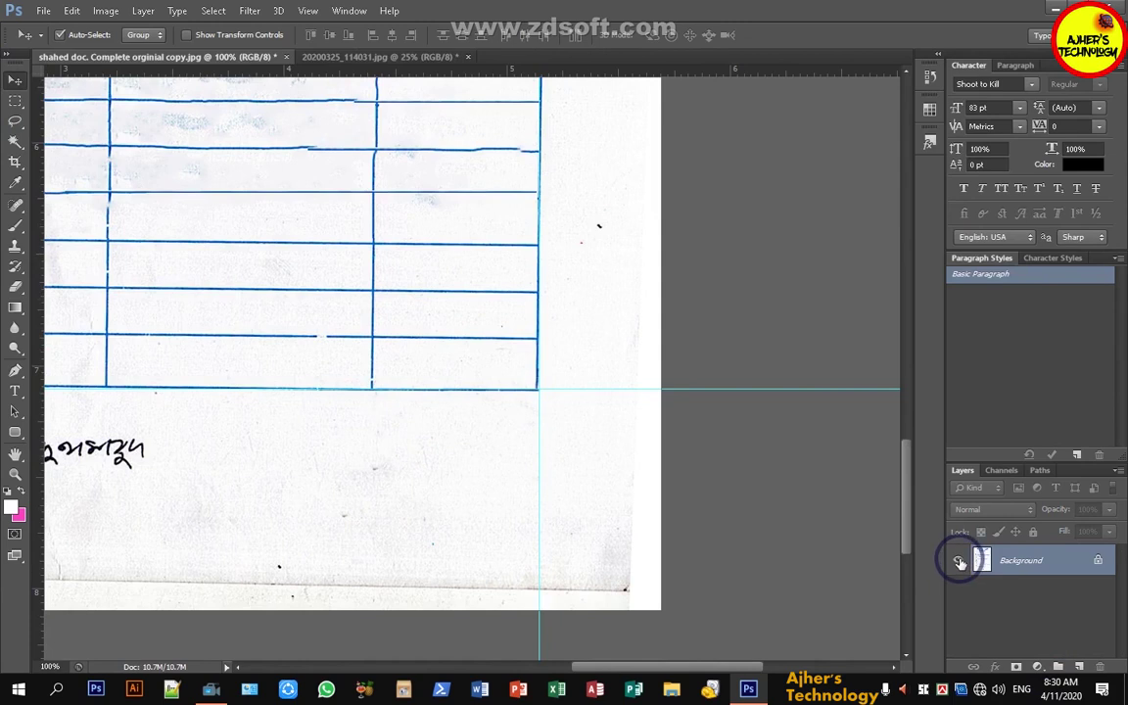
left_click(1096, 561)
left_click(382, 56)
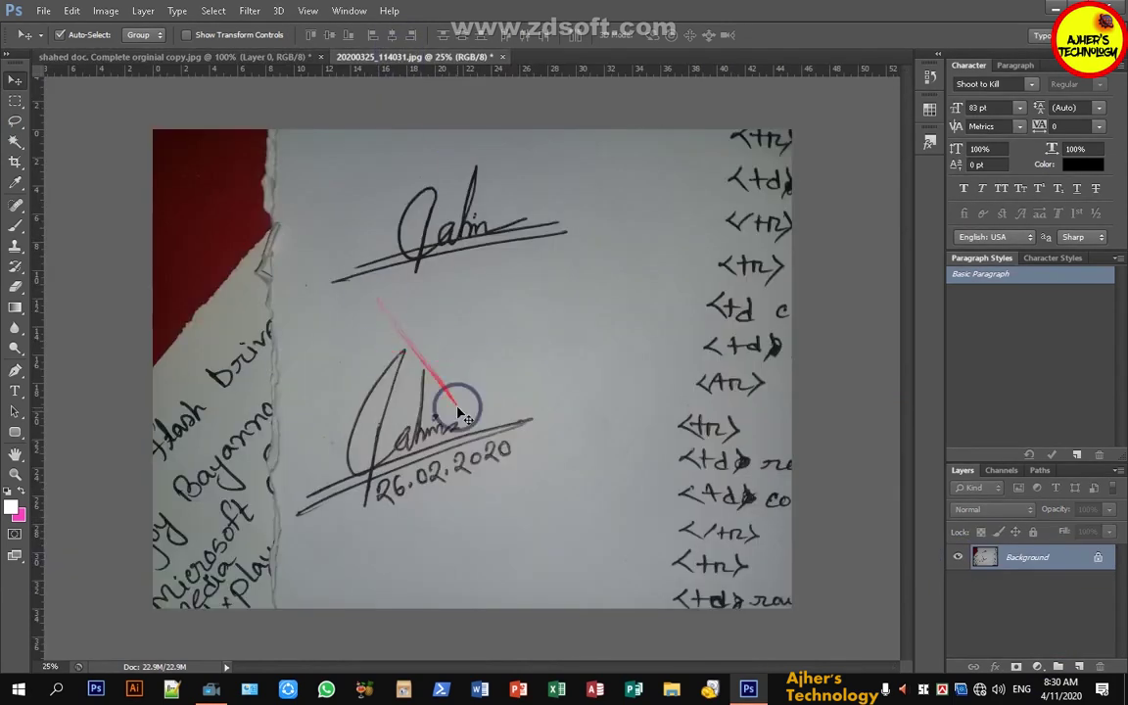
Crop the signature photo to the lower signature dated 26.02.2020, then deselect.
left_click(16, 101)
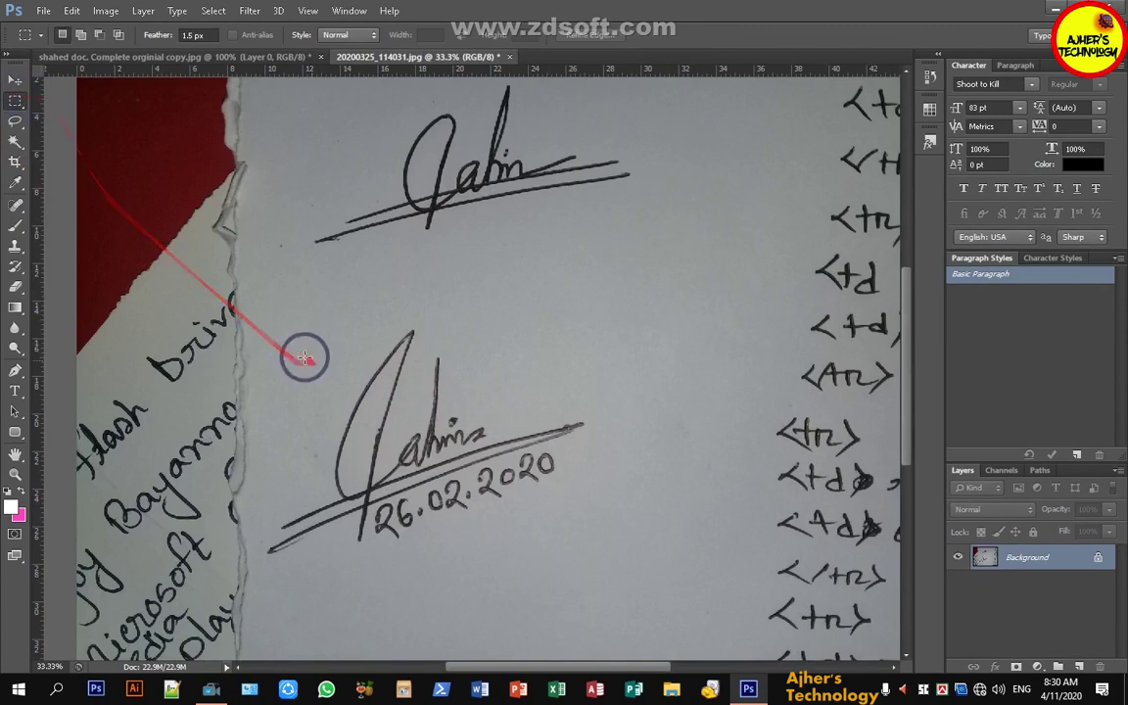
left_click_drag(254, 302, 630, 563)
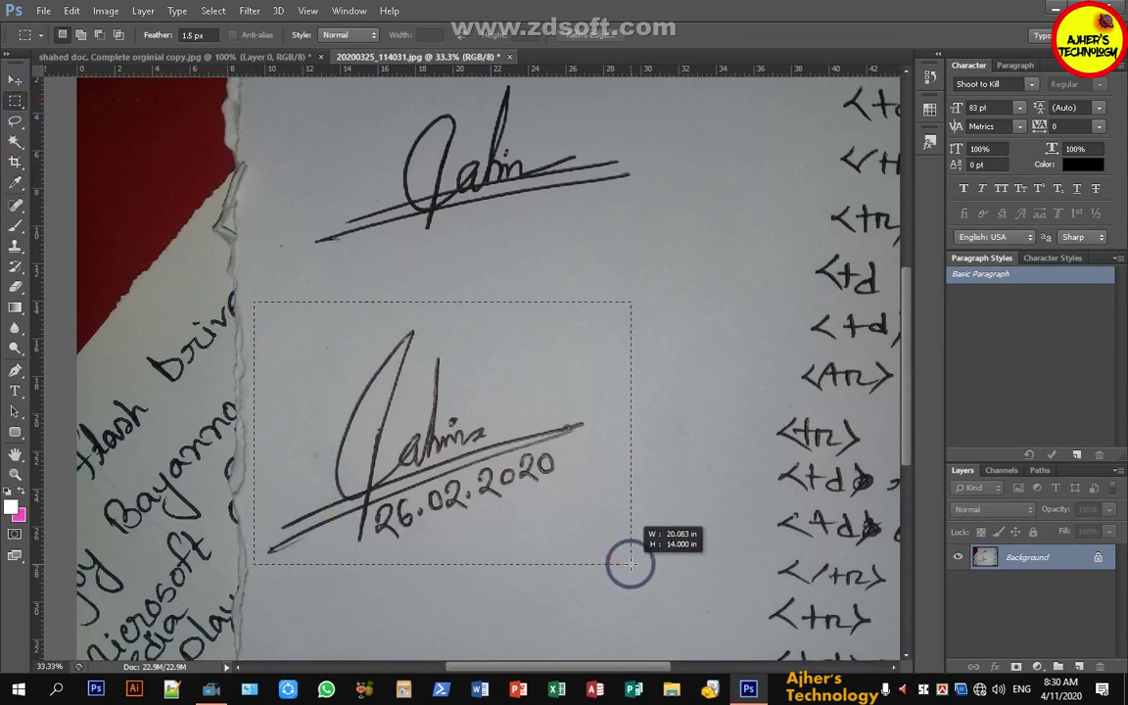
left_click(105, 10)
left_click(142, 173)
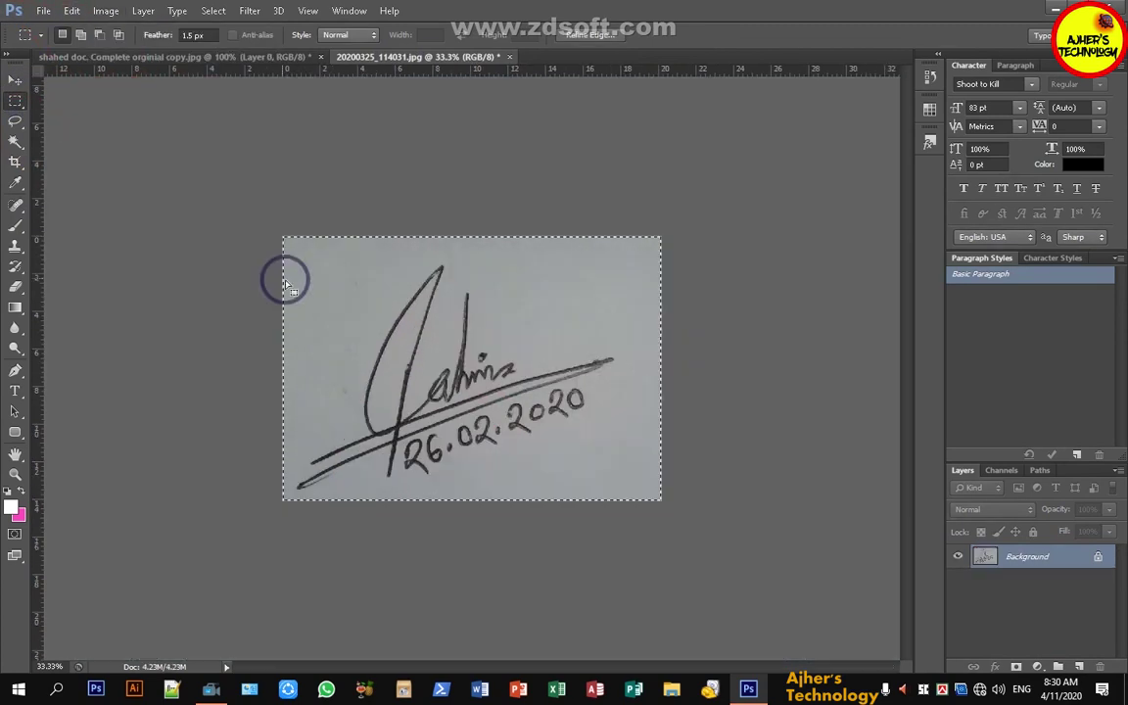
left_click(288, 285)
mouse_move(212, 690)
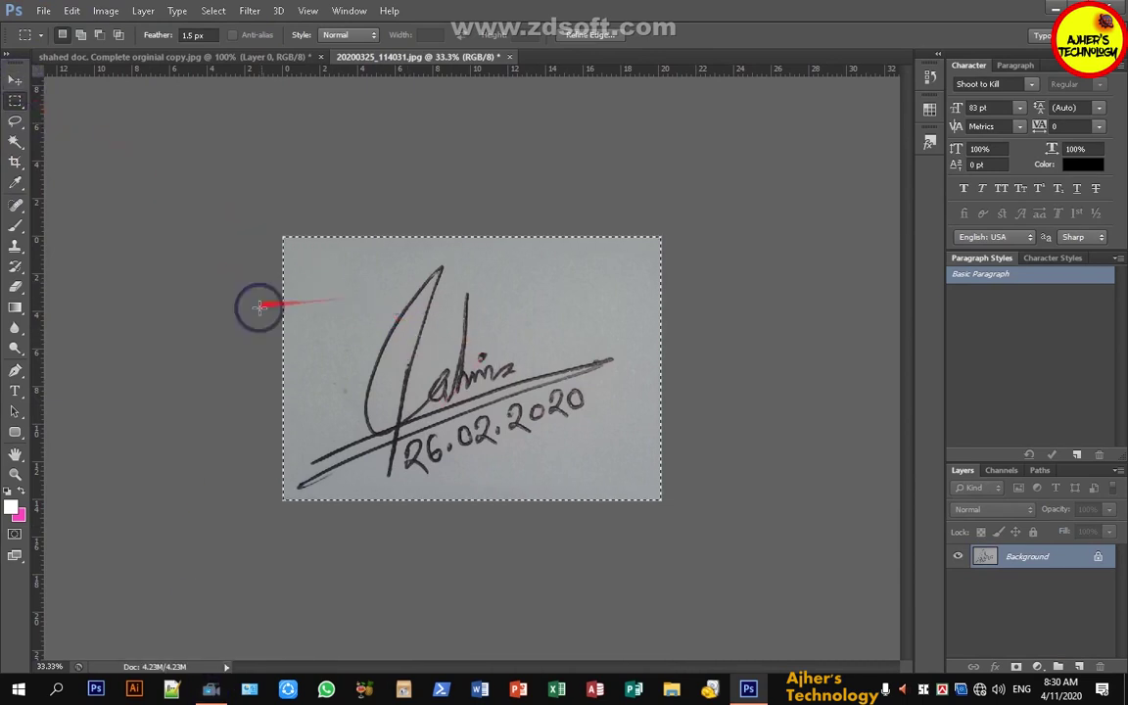
right_click(287, 319)
left_click(304, 325)
Select only the signature's dark ink with Color Range at Fuzziness 141.
left_click(227, 10)
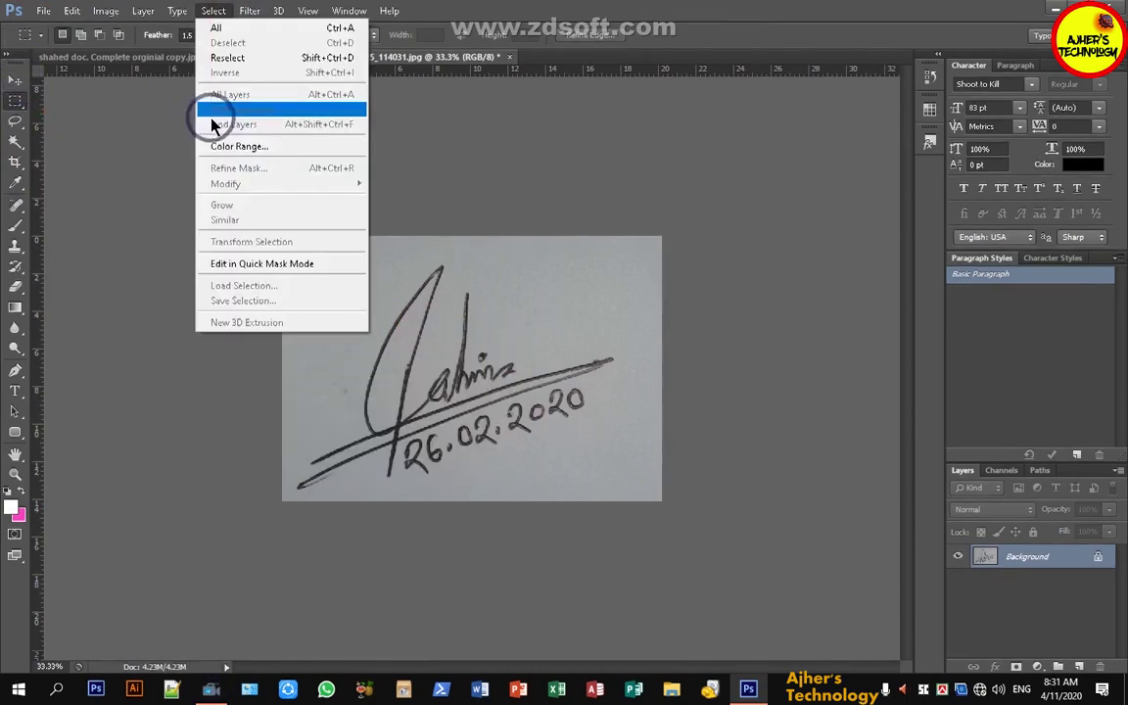
left_click(217, 144)
left_click(402, 419)
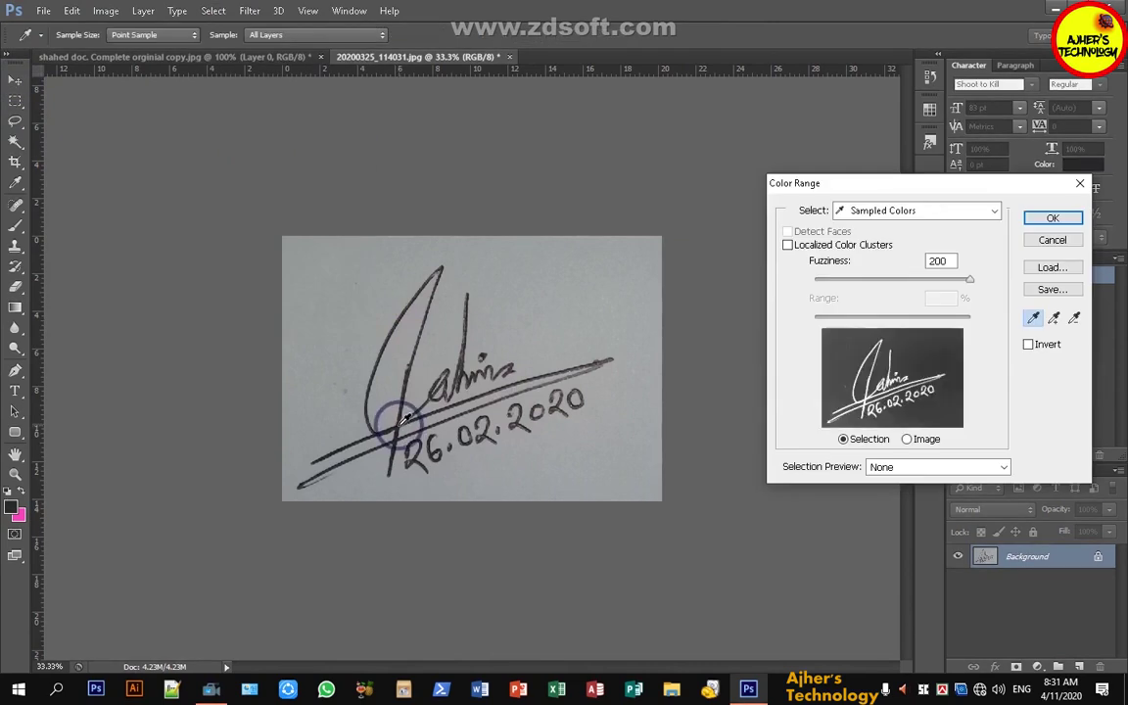
left_click_drag(944, 186, 889, 272)
left_click_drag(926, 367, 885, 364)
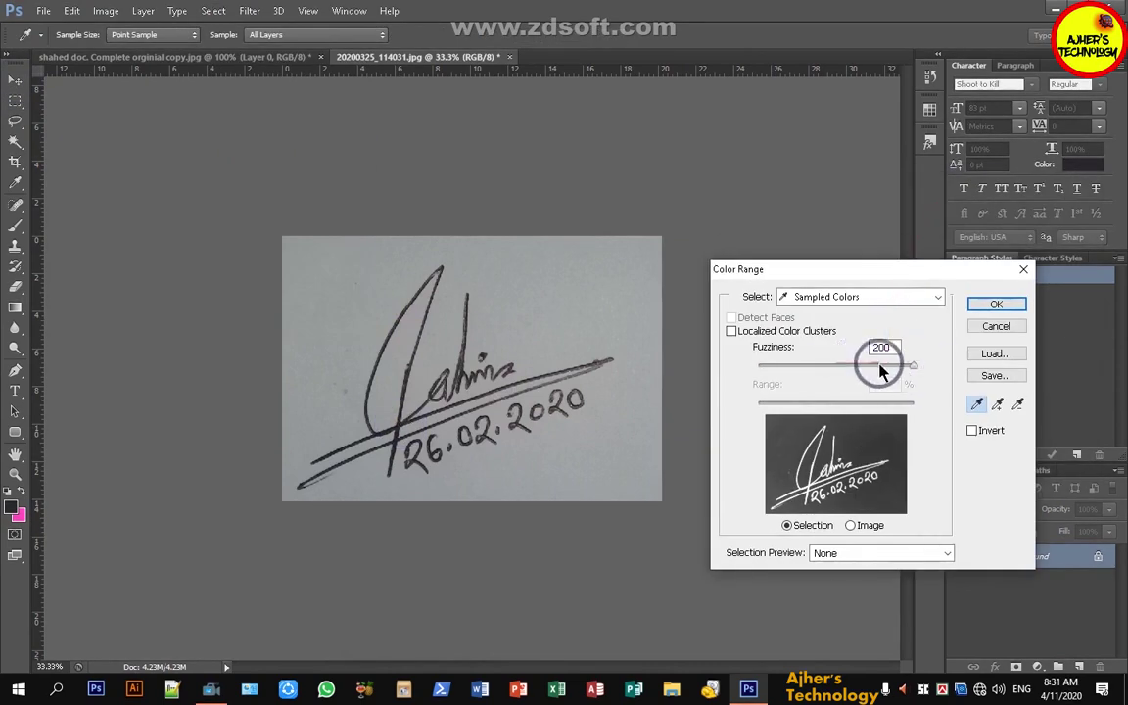
left_click(996, 303)
Drag the ink-only signature into the form, scale it below the grid, and minimise Photoshop.
left_click(14, 79)
left_click_drag(466, 373, 421, 456)
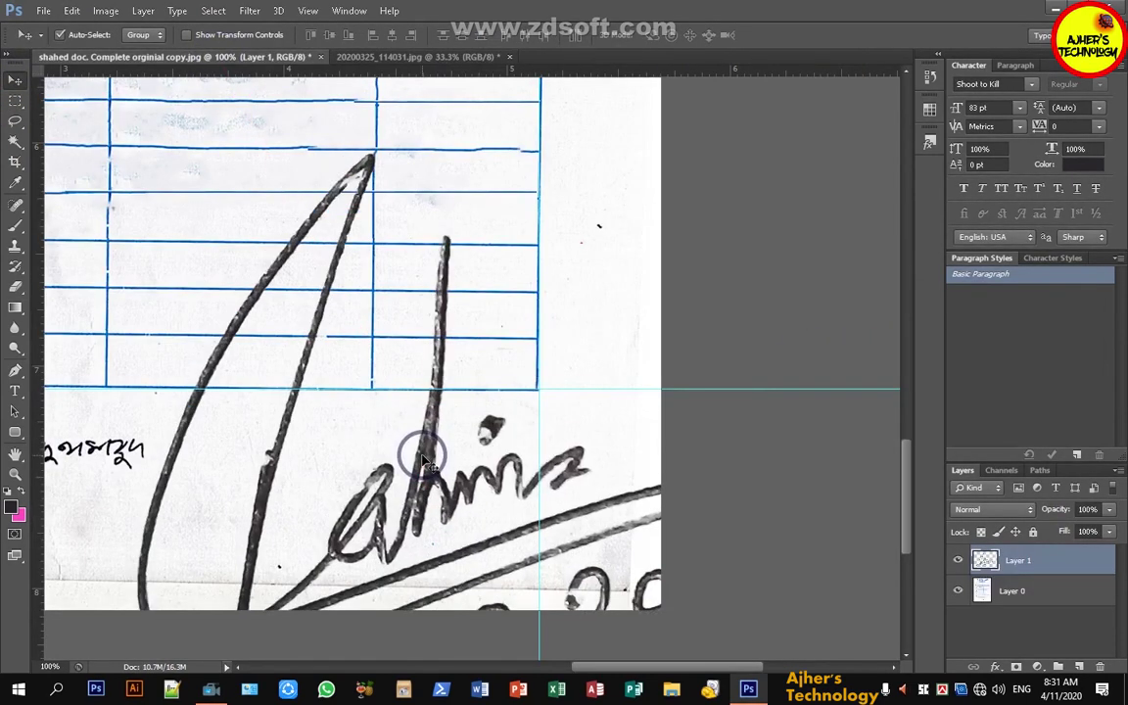
key("ctrl+t")
key("ctrl+minus")
key("ctrl+minus")
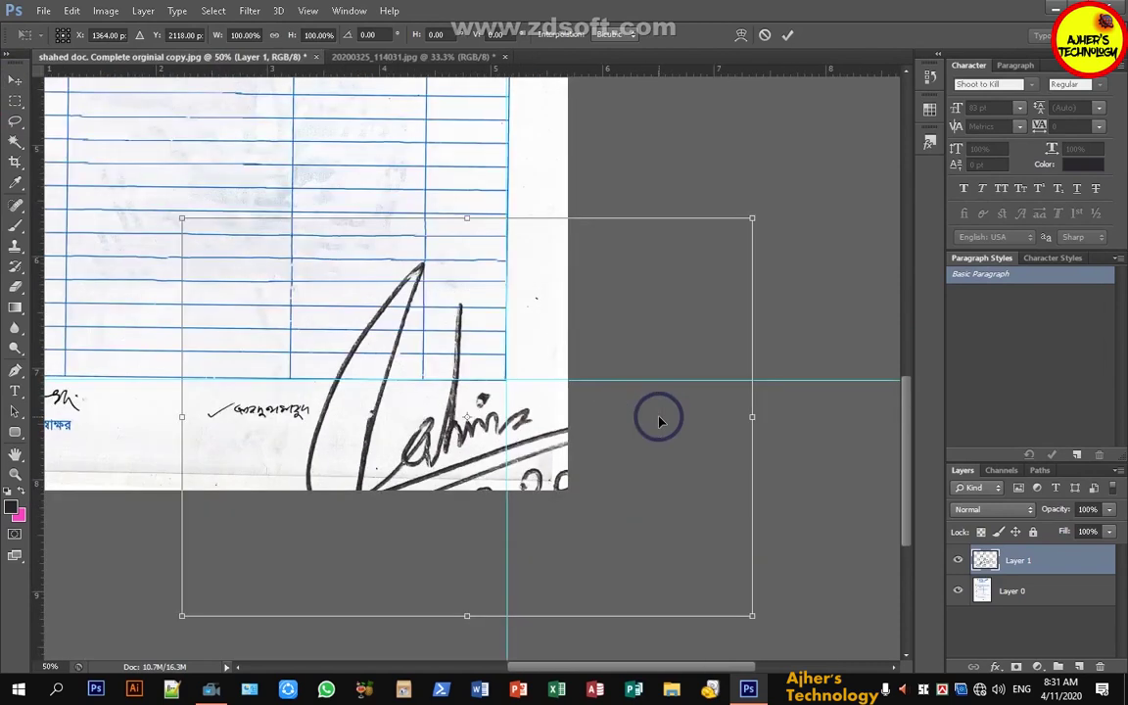
left_click_drag(751, 221, 565, 352)
key("Return")
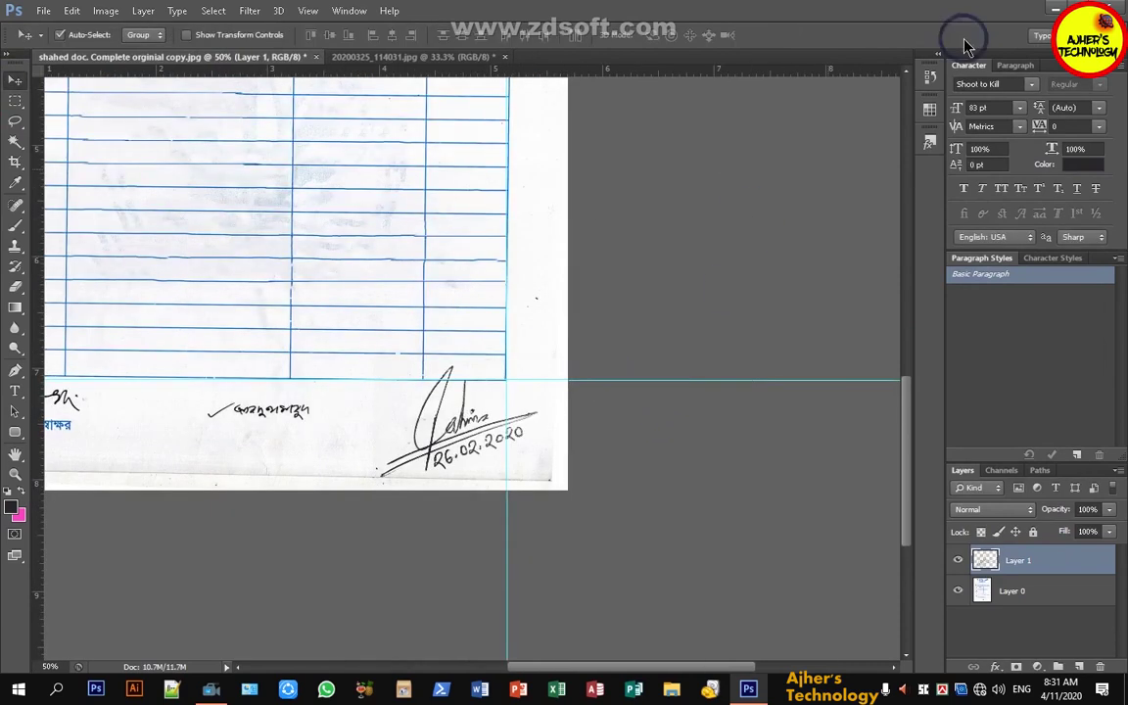
left_click(1053, 10)
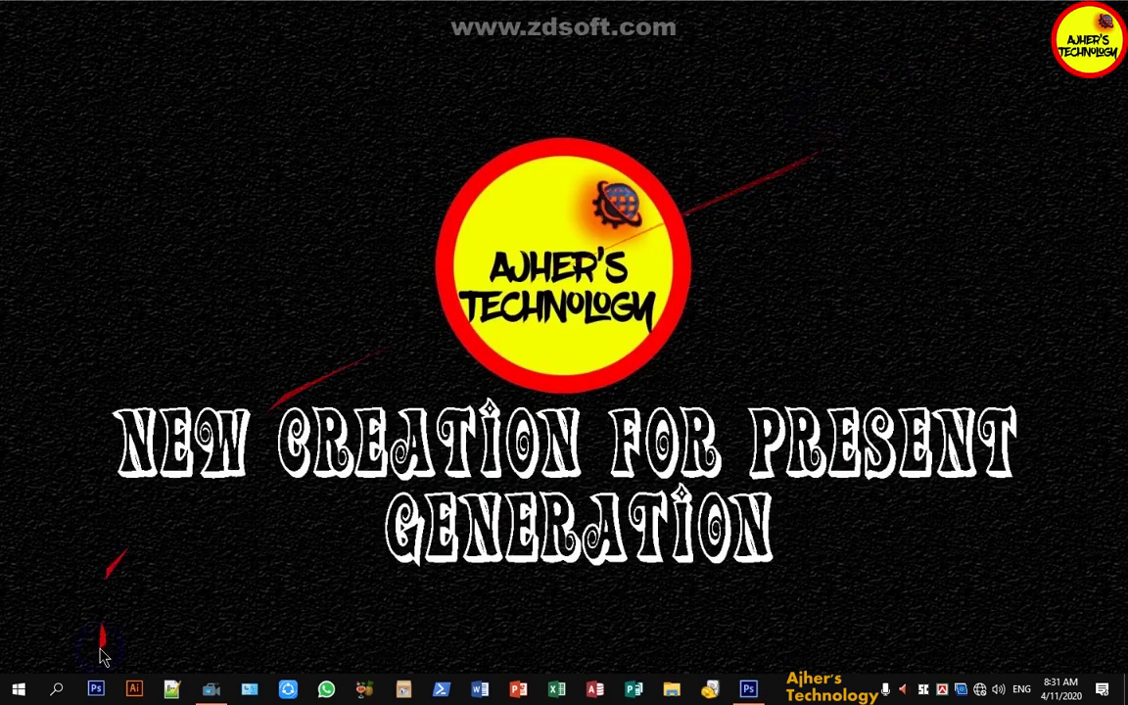
Launch WordPad by searching 'wordpa' from the Windows Start menu.
left_click(18, 689)
type("word")
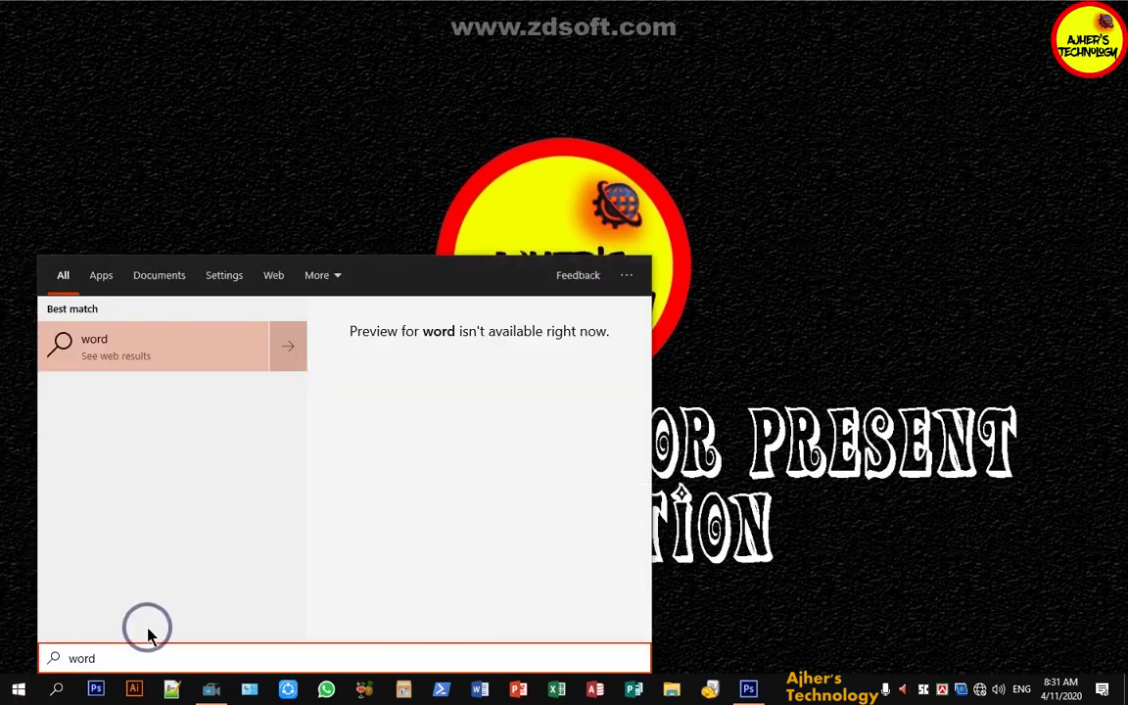
type("pa")
left_click(140, 350)
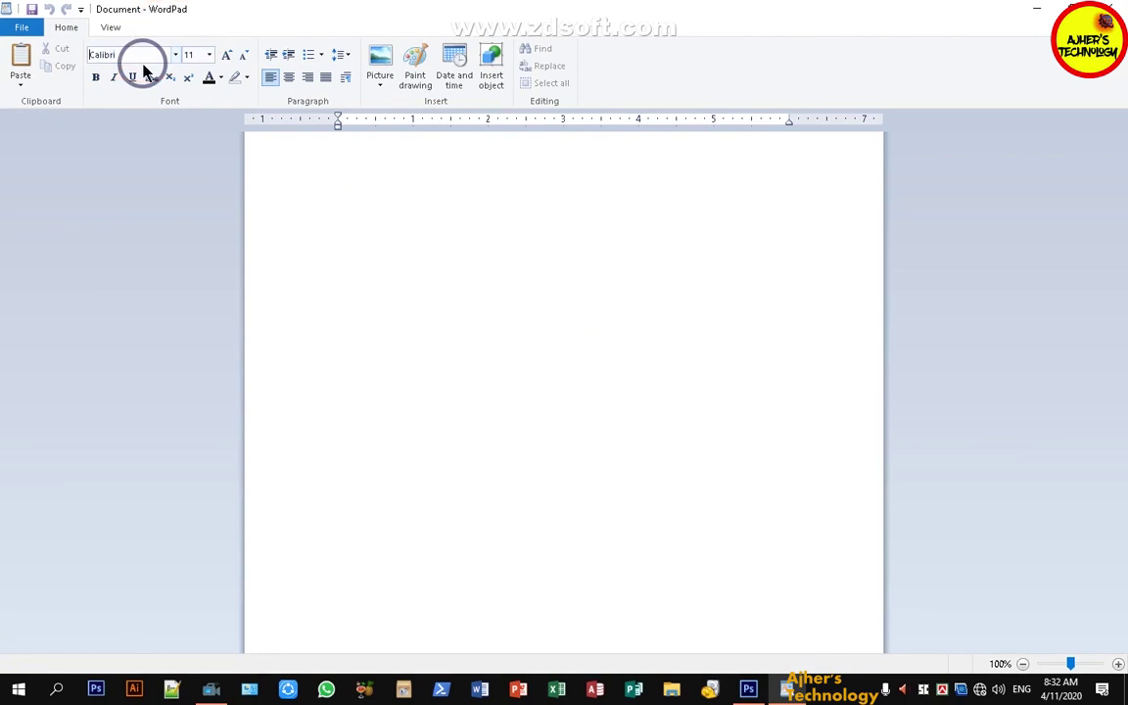
Set the document font to SutonnyMJ by entering 'Sut' in the font box.
left_click(110, 53)
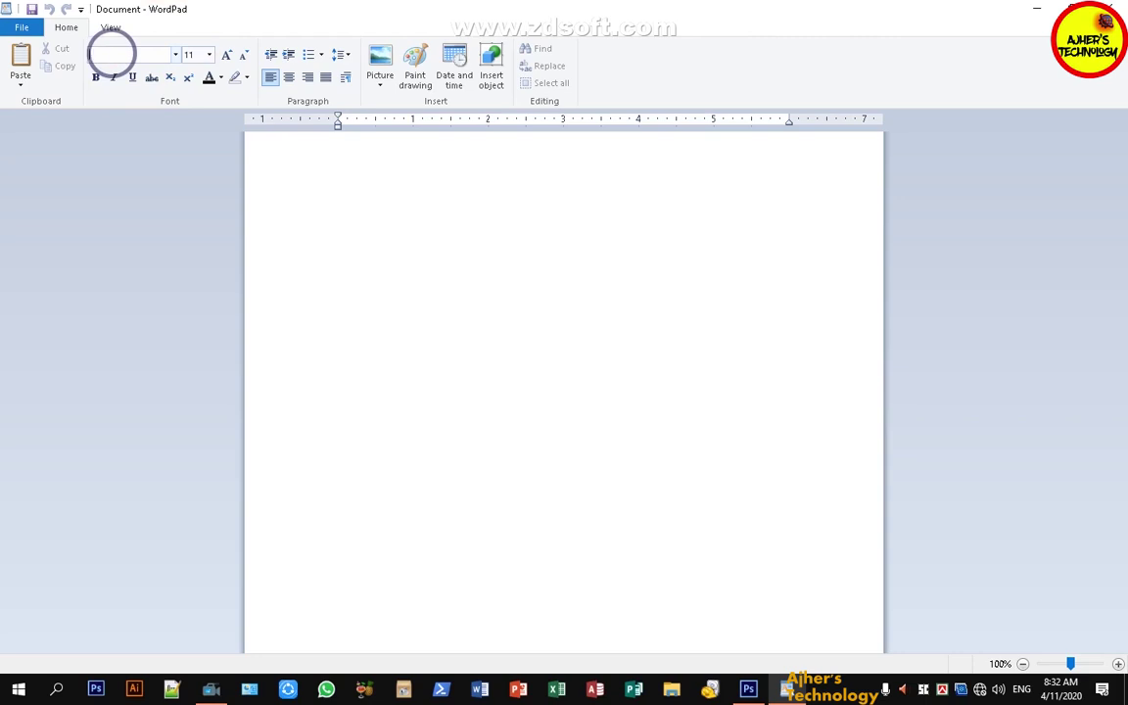
left_click(175, 55)
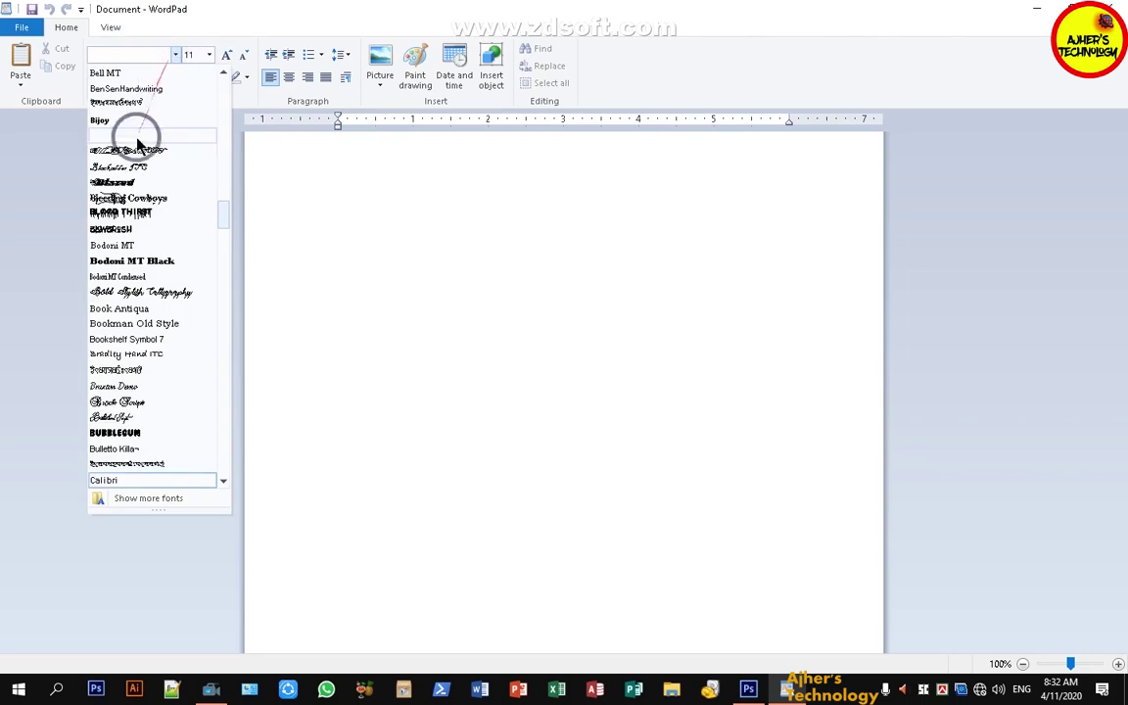
scroll(147, 411, "down", 5)
scroll(151, 372, "down", 5)
scroll(151, 378, "down", 5)
scroll(151, 390, "down", 5)
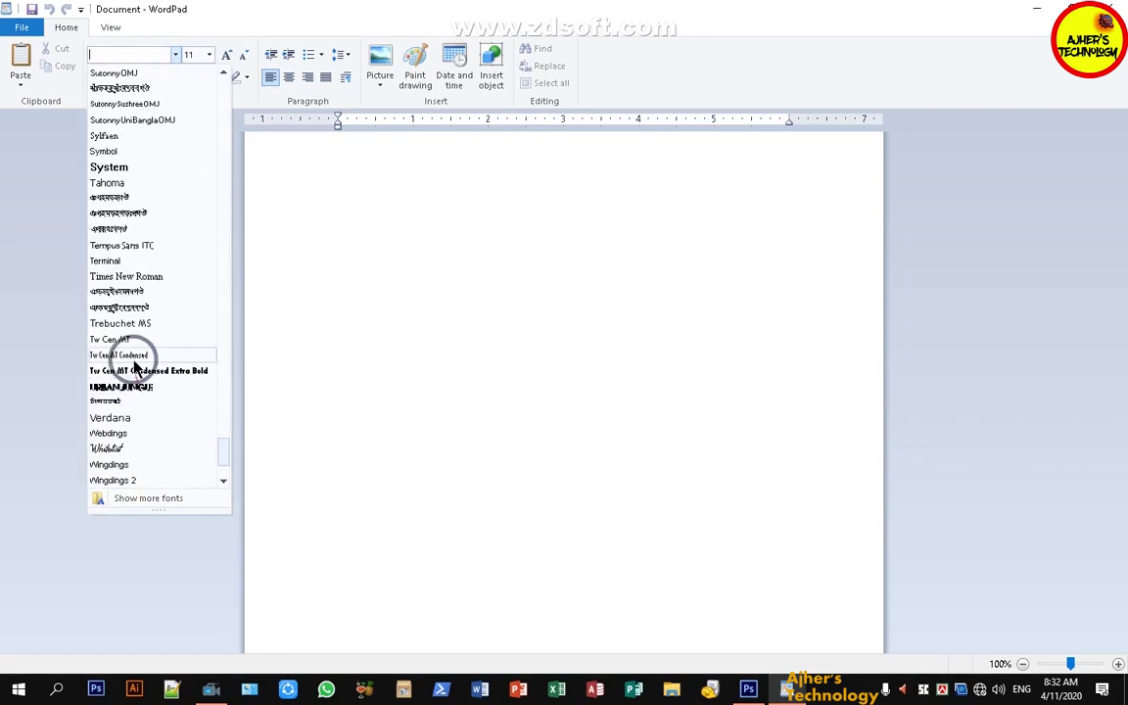
scroll(131, 365, "up", 2)
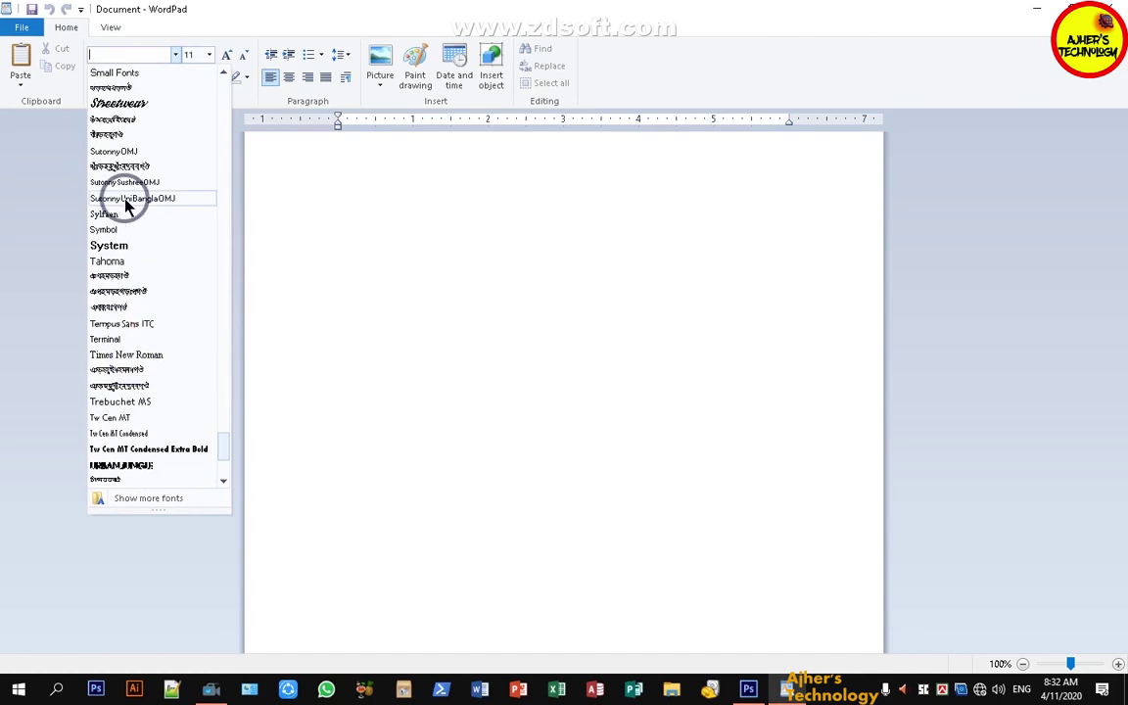
scroll(121, 313, "down", 4)
scroll(129, 294, "up", 7)
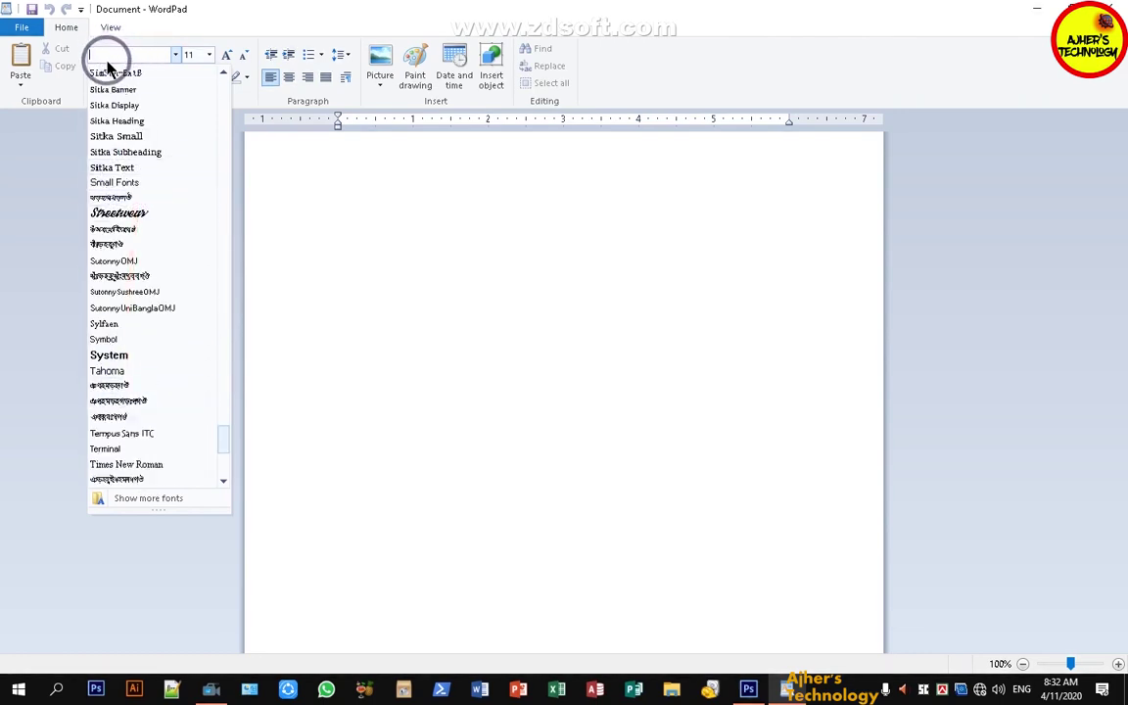
type("SutonnyMJ")
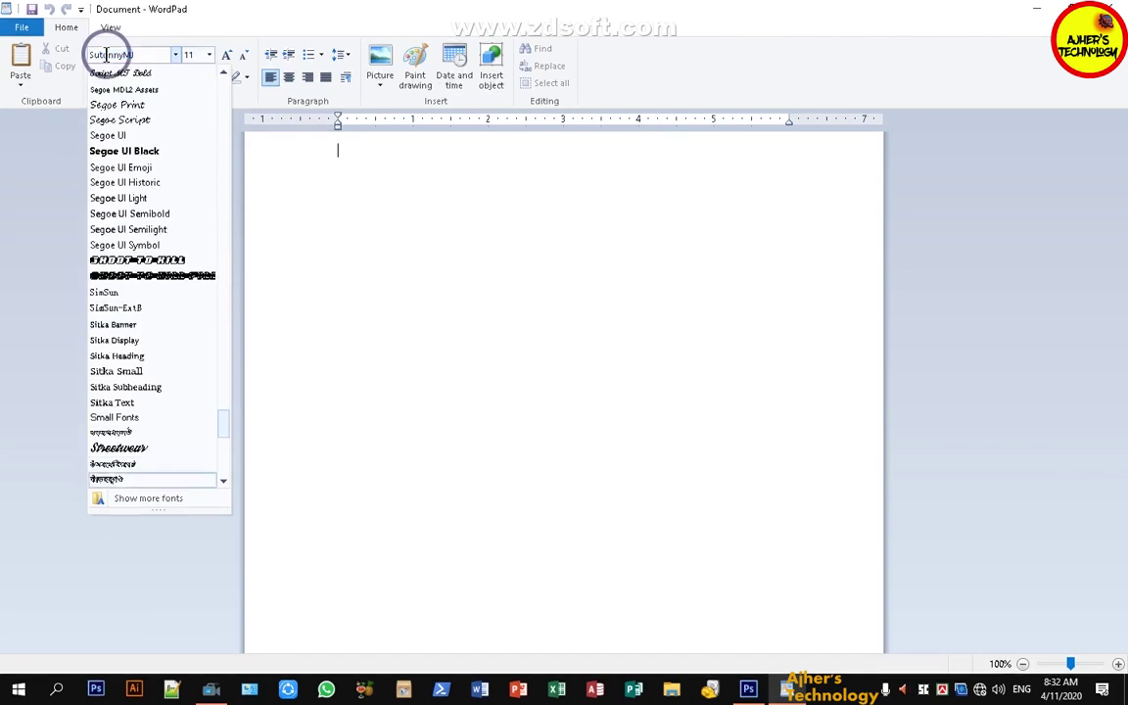
key("Return")
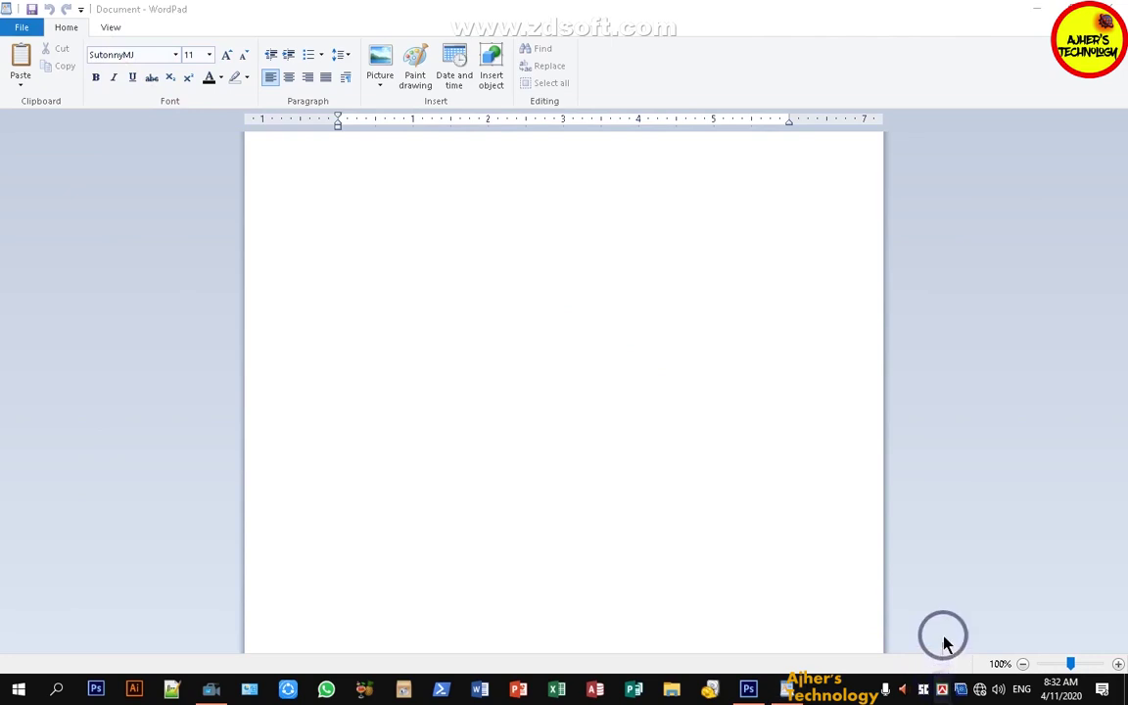
Switch to the Bengali keyboard layout, set font size 36, and bring up the text colour choices.
left_click(942, 690)
left_click(876, 612)
left_click(390, 186)
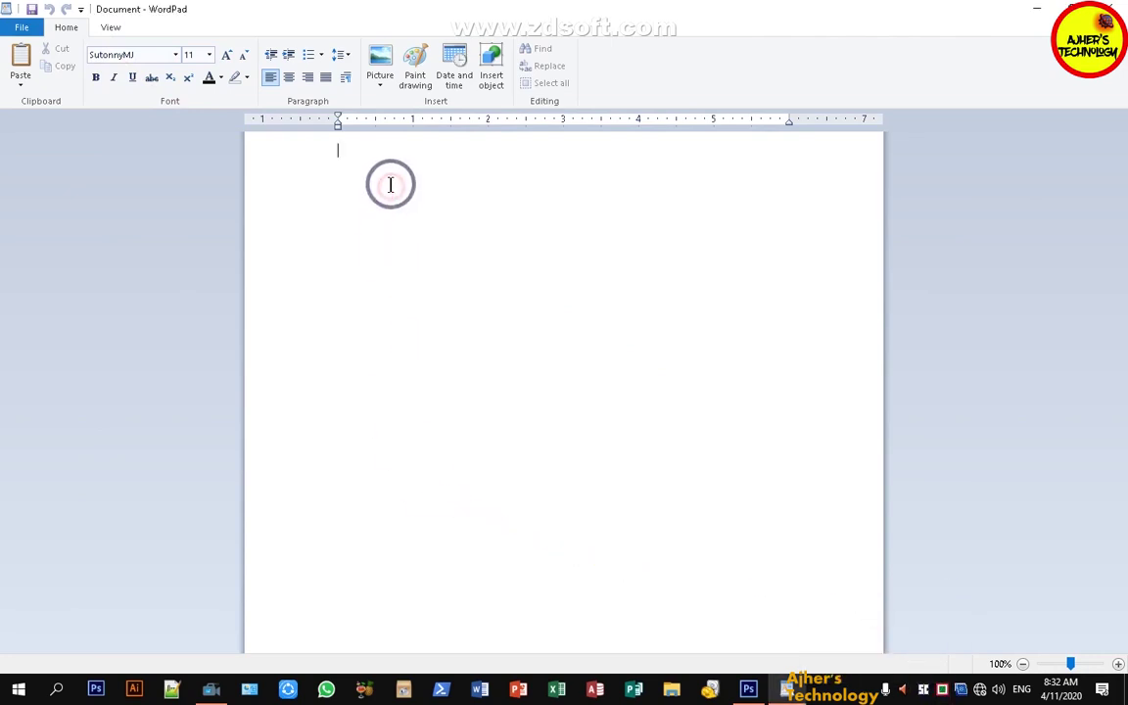
left_click(209, 54)
left_click(193, 250)
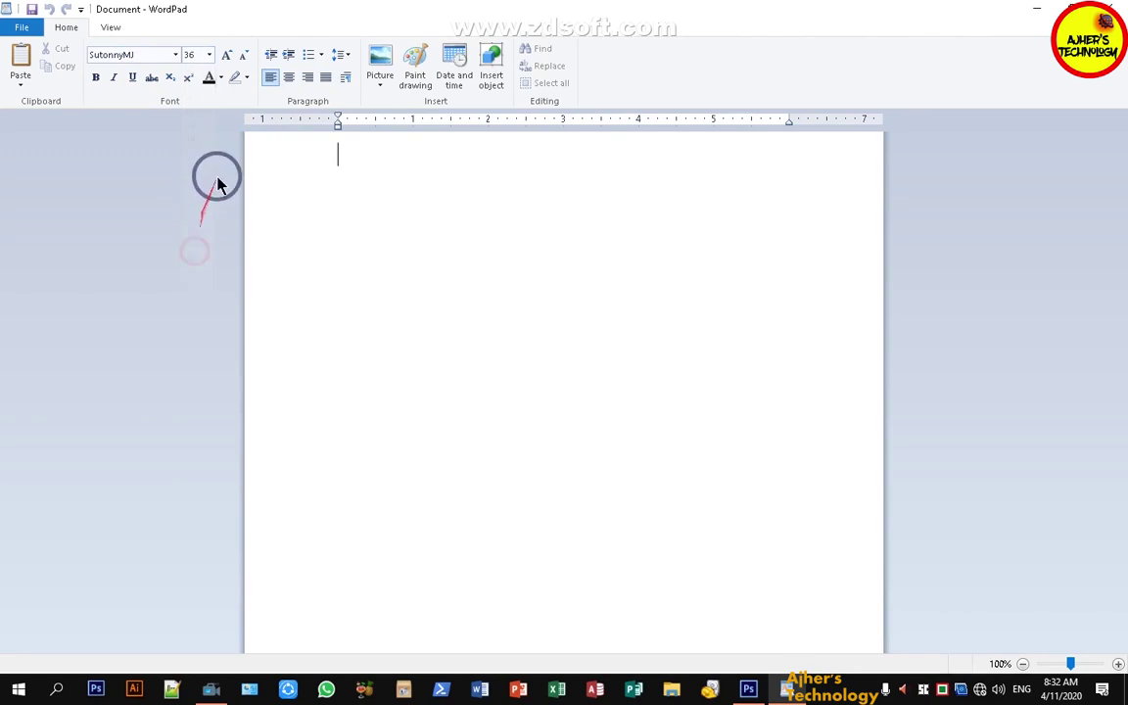
left_click(220, 78)
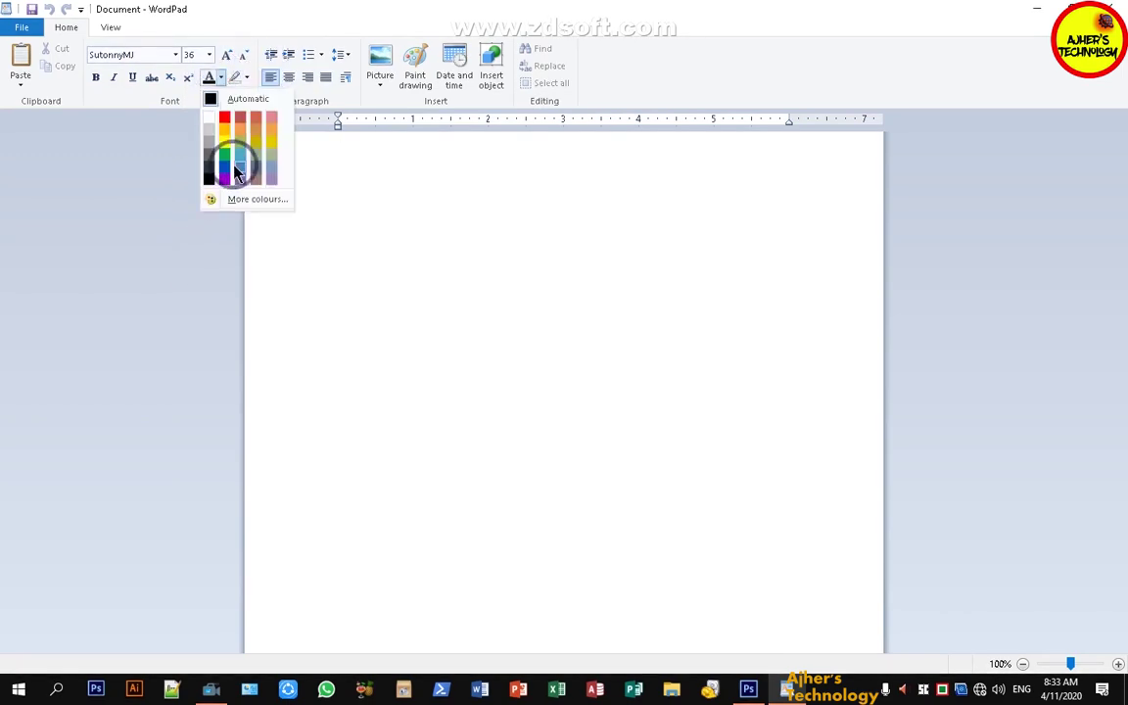
left_click(221, 77)
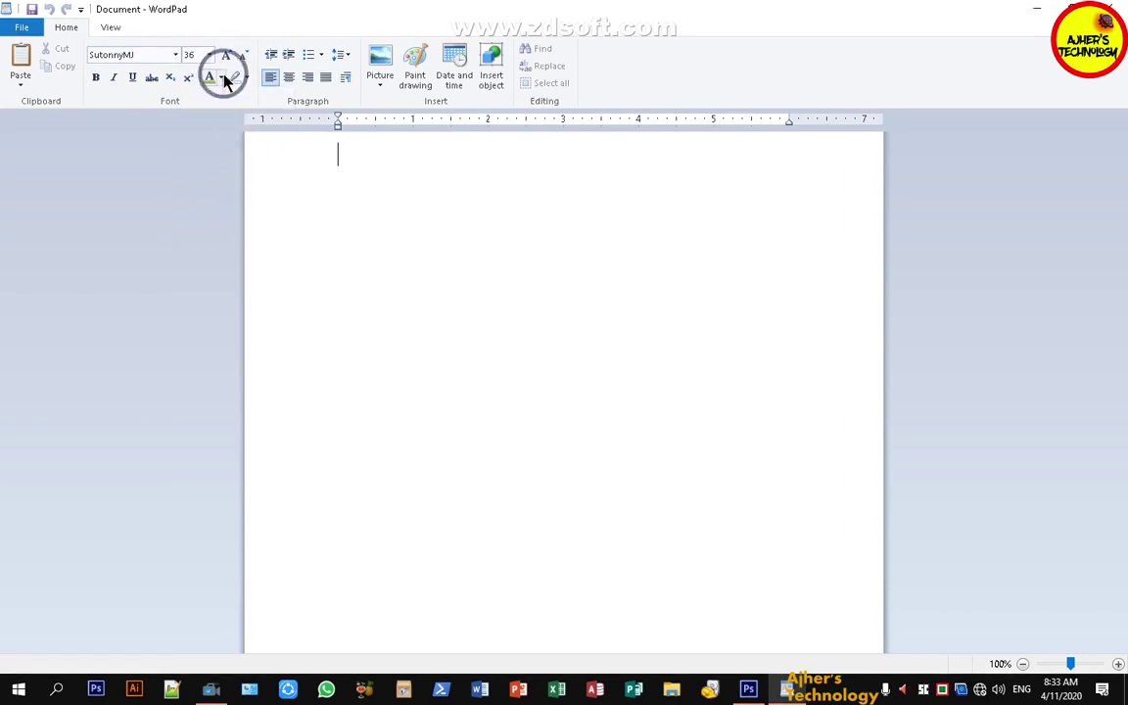
Choose blue as the text colour and return to the page for typing.
left_click(240, 162)
left_click(320, 173)
type("চেয়ারম্যান স্বাক্ষর")
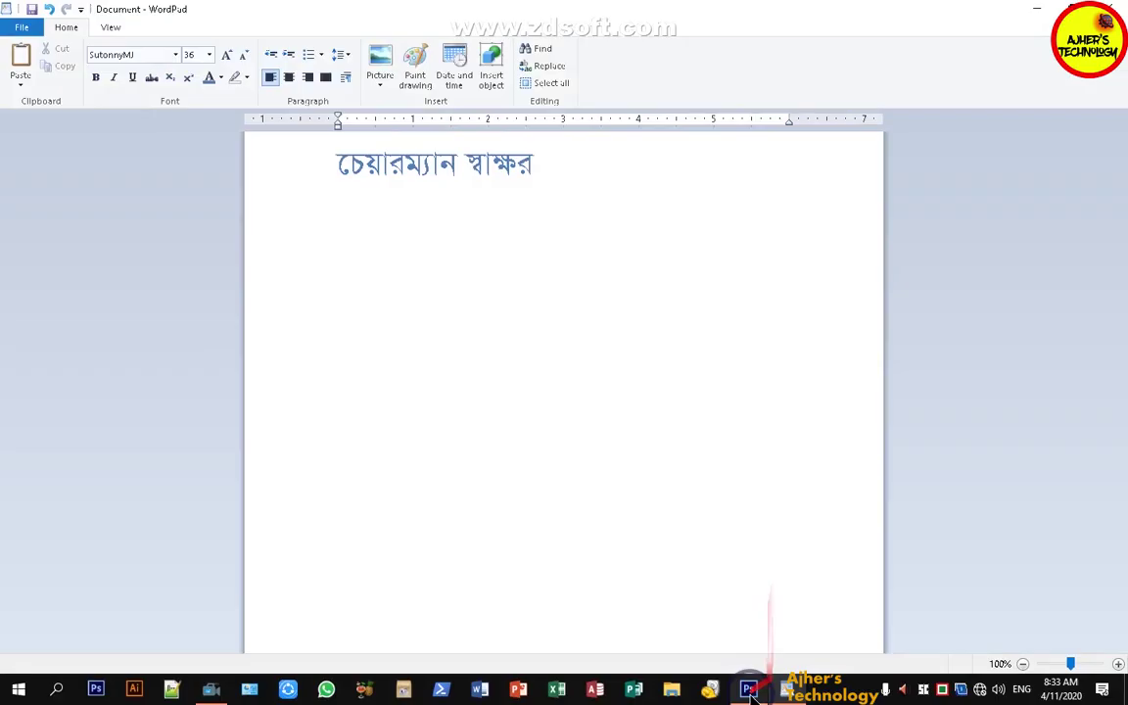
Back in Photoshop, create a new document and paste the WordPad screenshot into it.
left_click(748, 689)
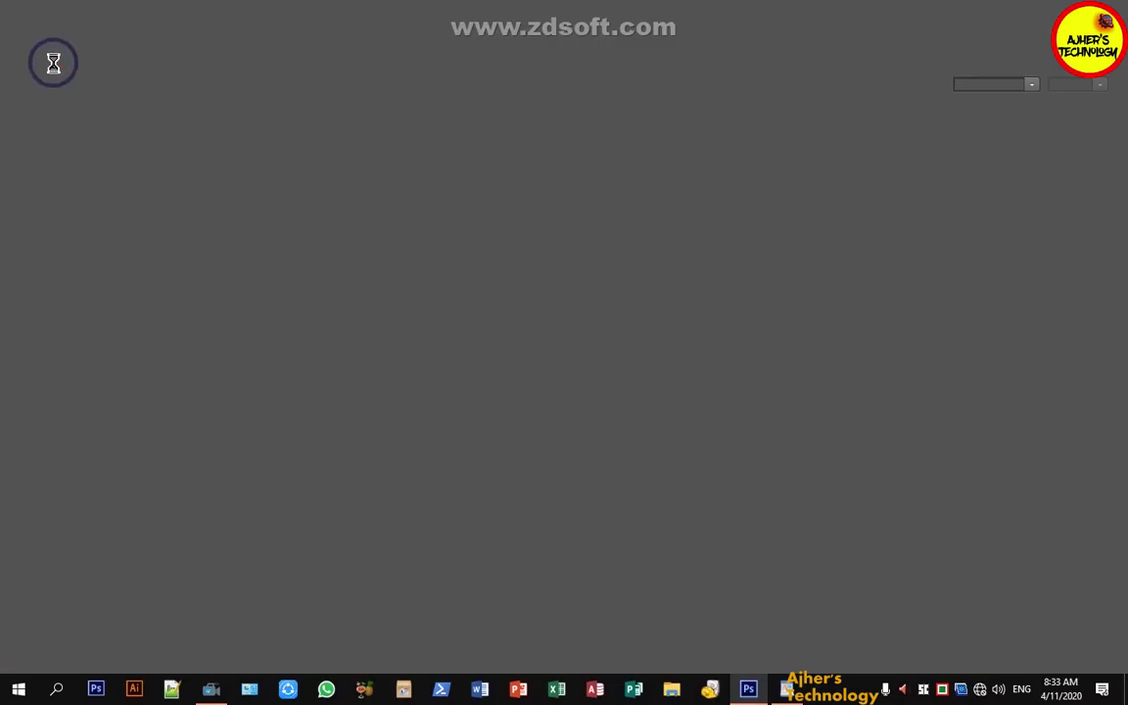
left_click(43, 9)
left_click(45, 23)
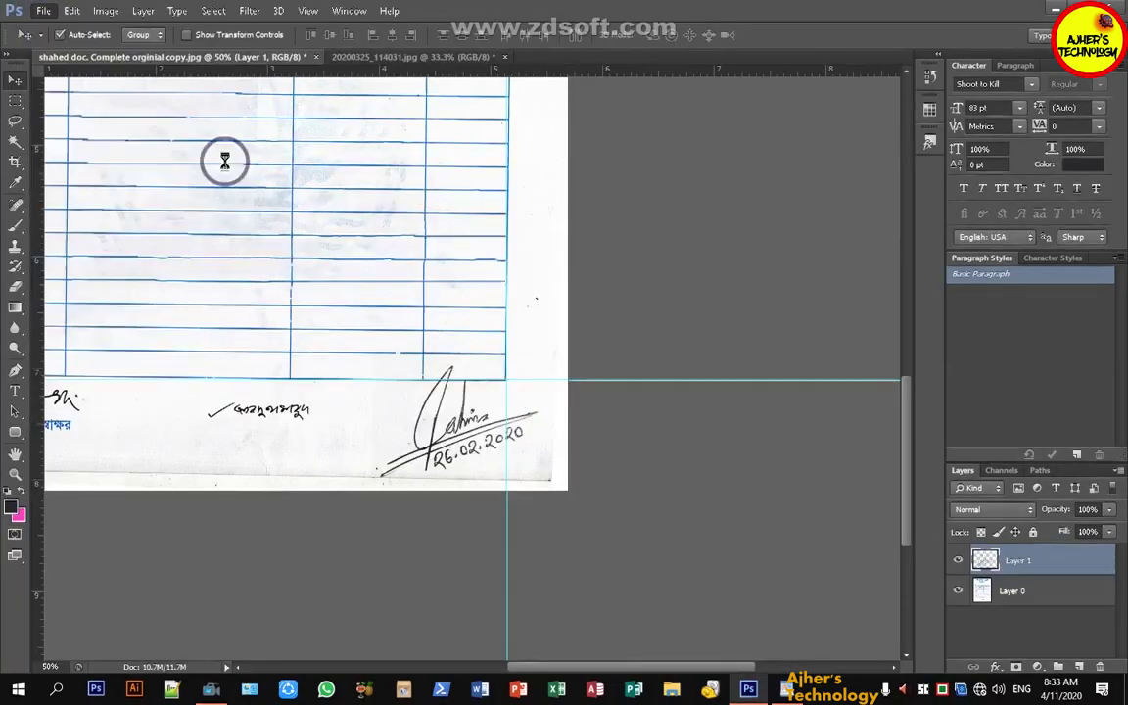
left_click(679, 364)
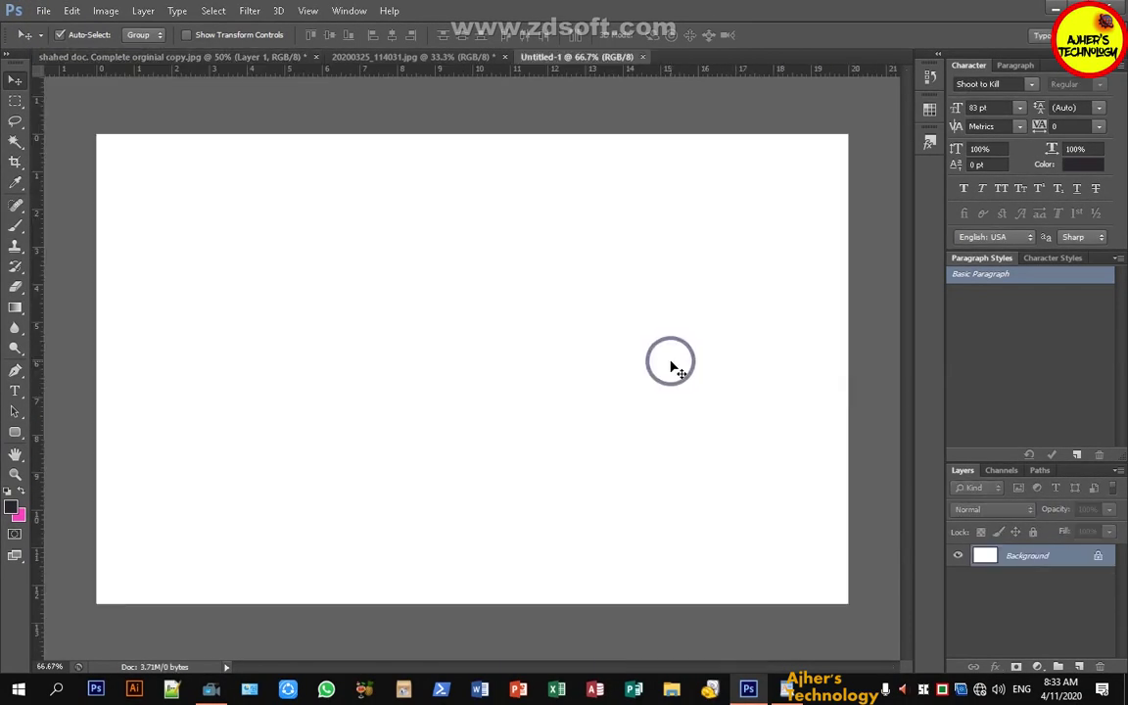
key("ctrl+v")
key("ctrl+plus")
key("ctrl+plus")
Crop the screenshot to a rectangle around the Bengali text.
left_click(14, 101)
left_click(78, 93)
left_click_drag(189, 108, 311, 176)
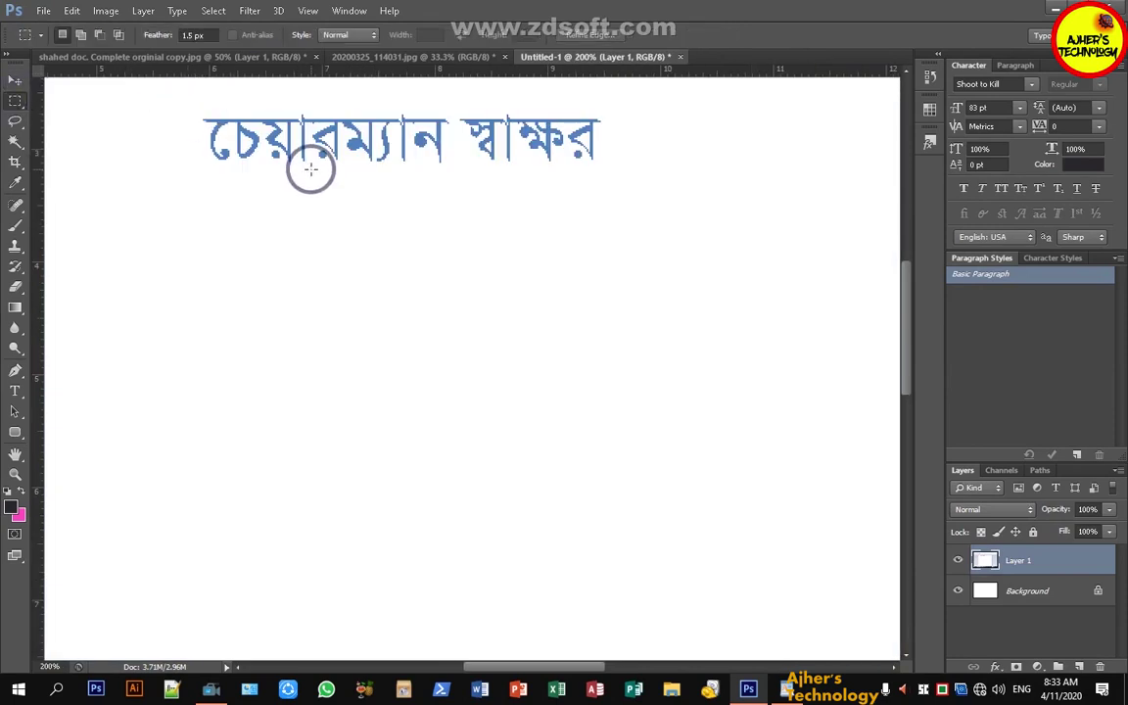
key("ctrl+minus")
key("ctrl+minus")
key("ctrl+minus")
key("ctrl+minus")
key("ctrl+minus")
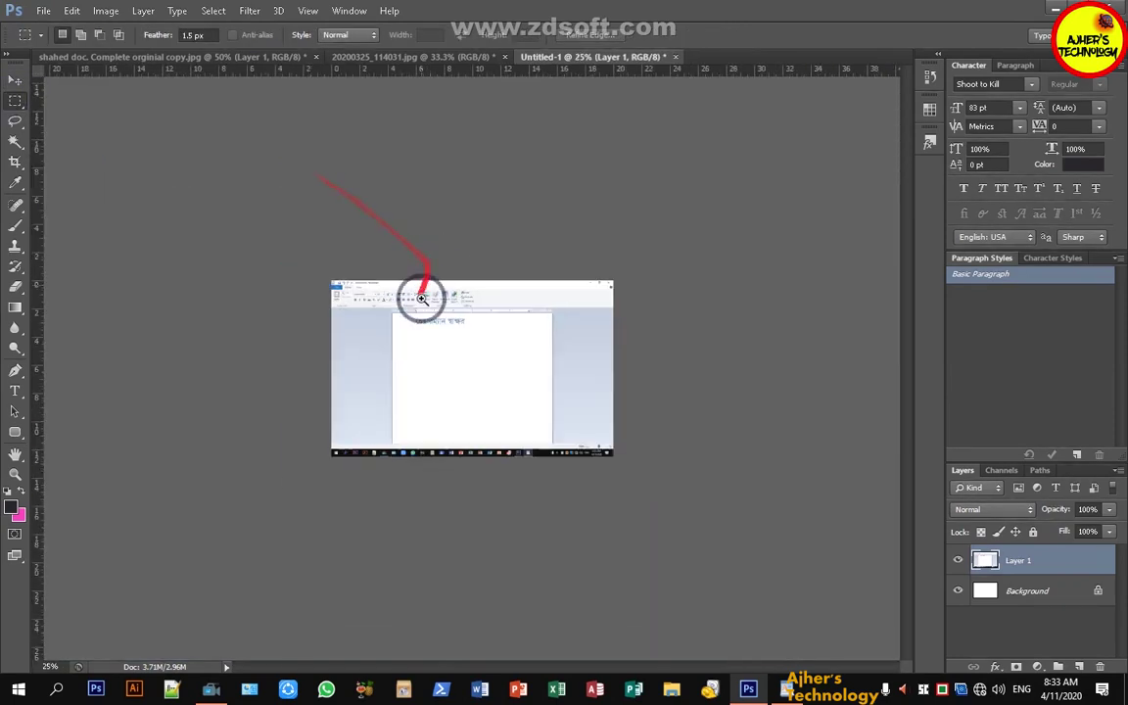
left_click(431, 323)
key("ctrl+1")
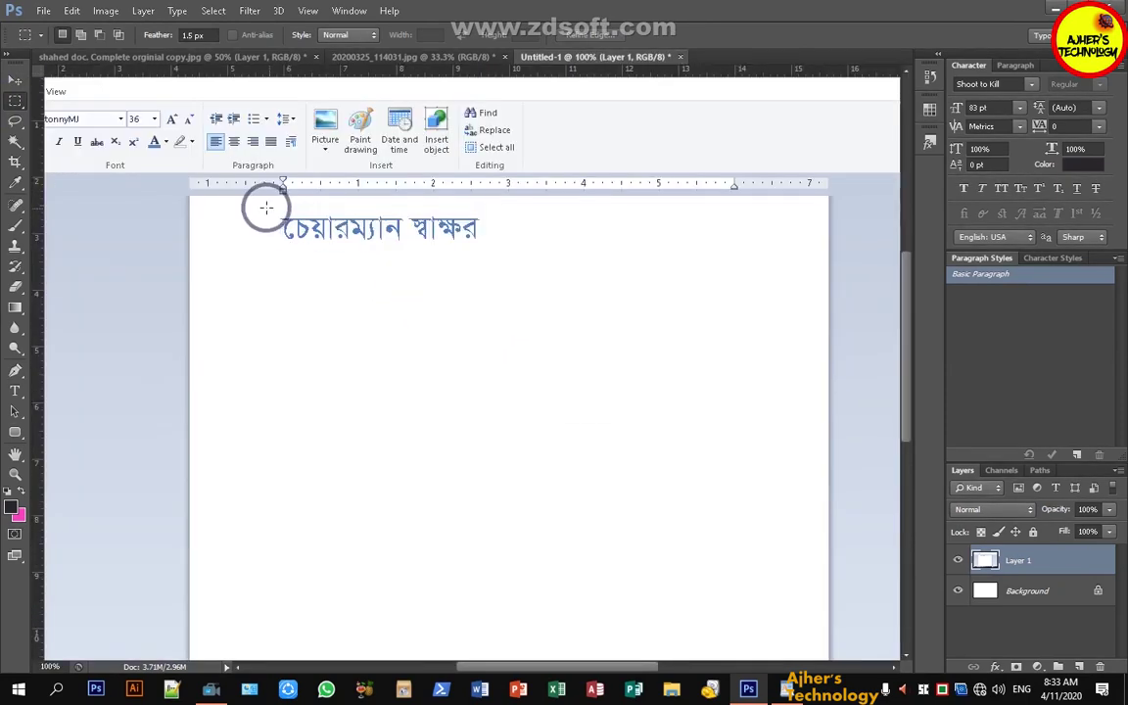
left_click_drag(243, 203, 555, 289)
left_click(105, 11)
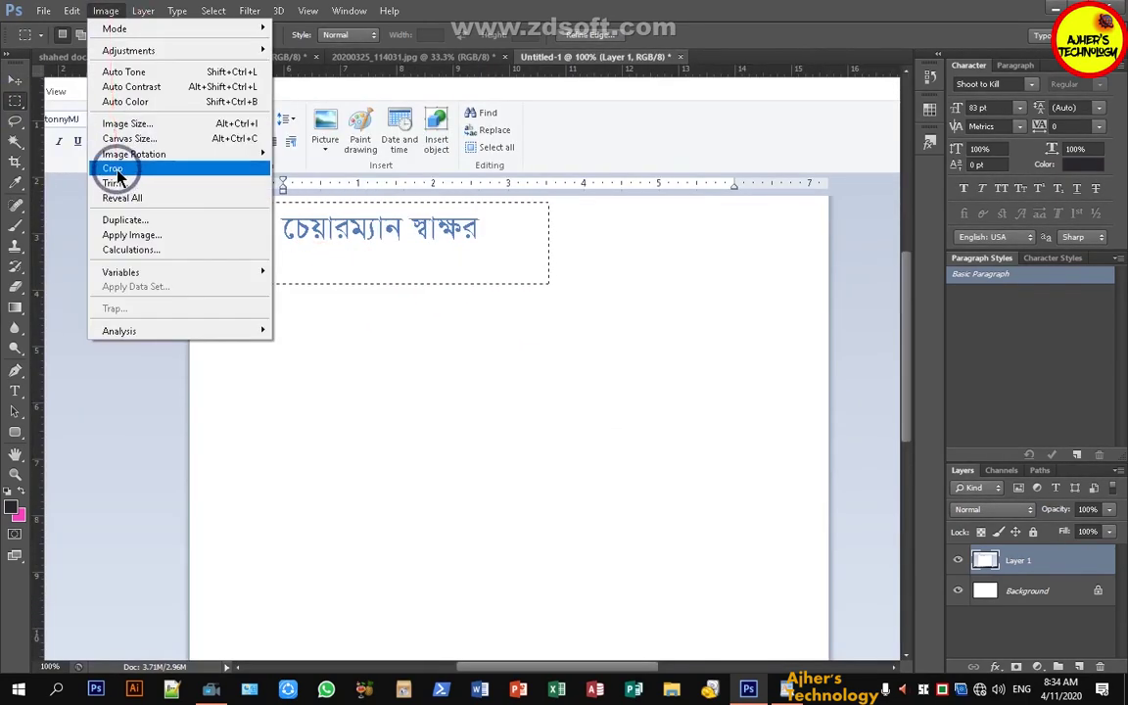
left_click(112, 168)
left_click(409, 364)
Isolate the Bengali text with Color Range and drag it onto the certificate.
left_click(214, 11)
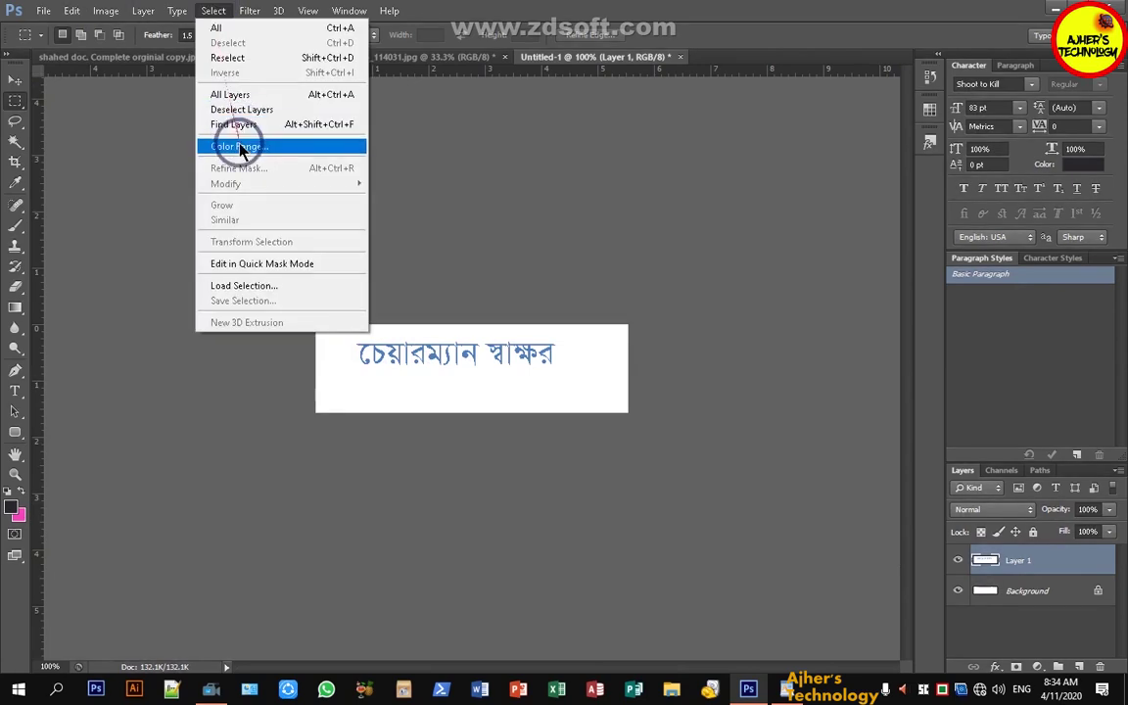
left_click(274, 144)
left_click(353, 381)
left_click_drag(867, 365, 837, 365)
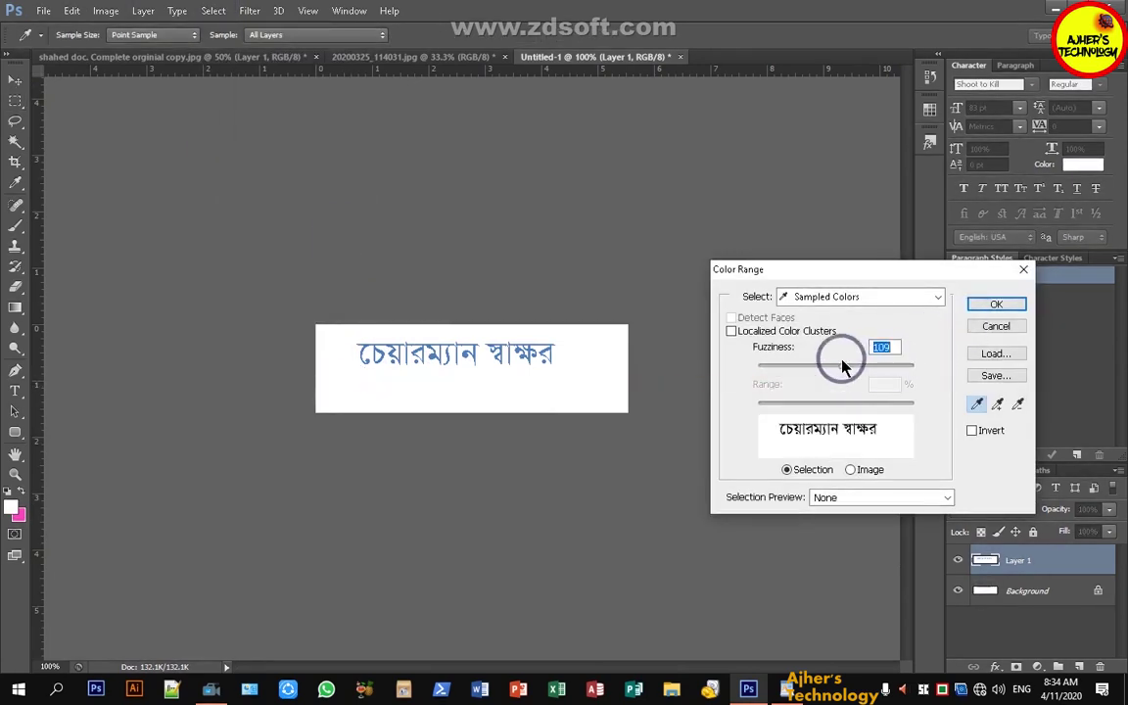
left_click(997, 306)
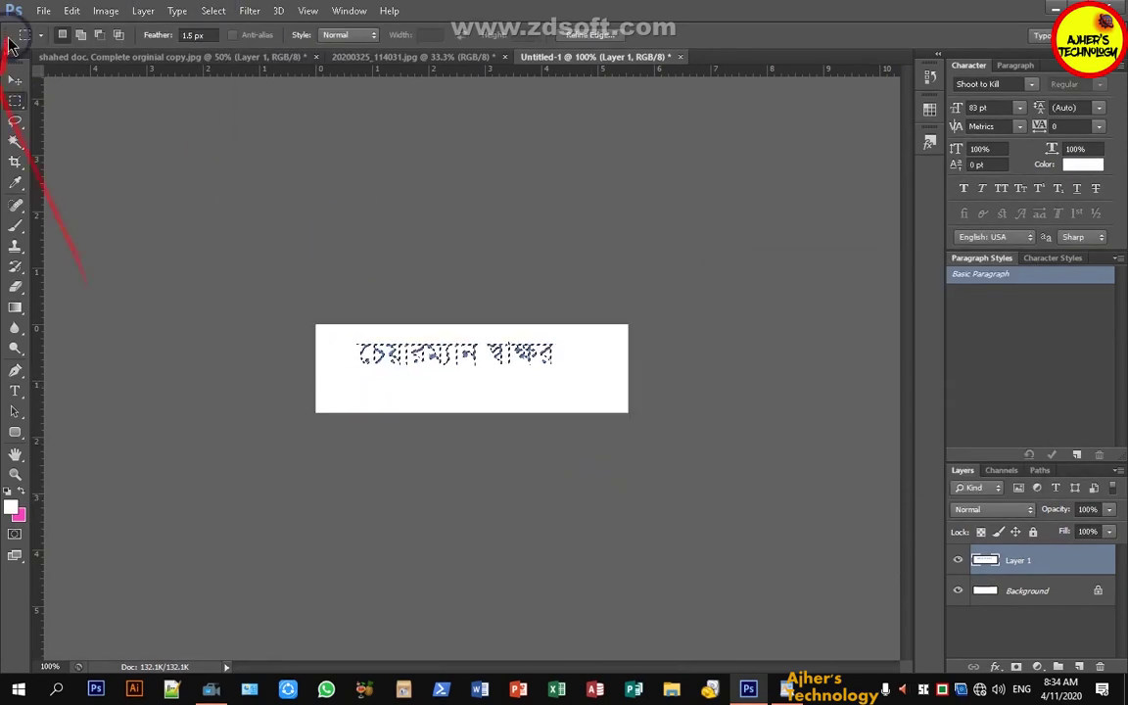
left_click(14, 79)
left_click_drag(360, 342, 353, 403)
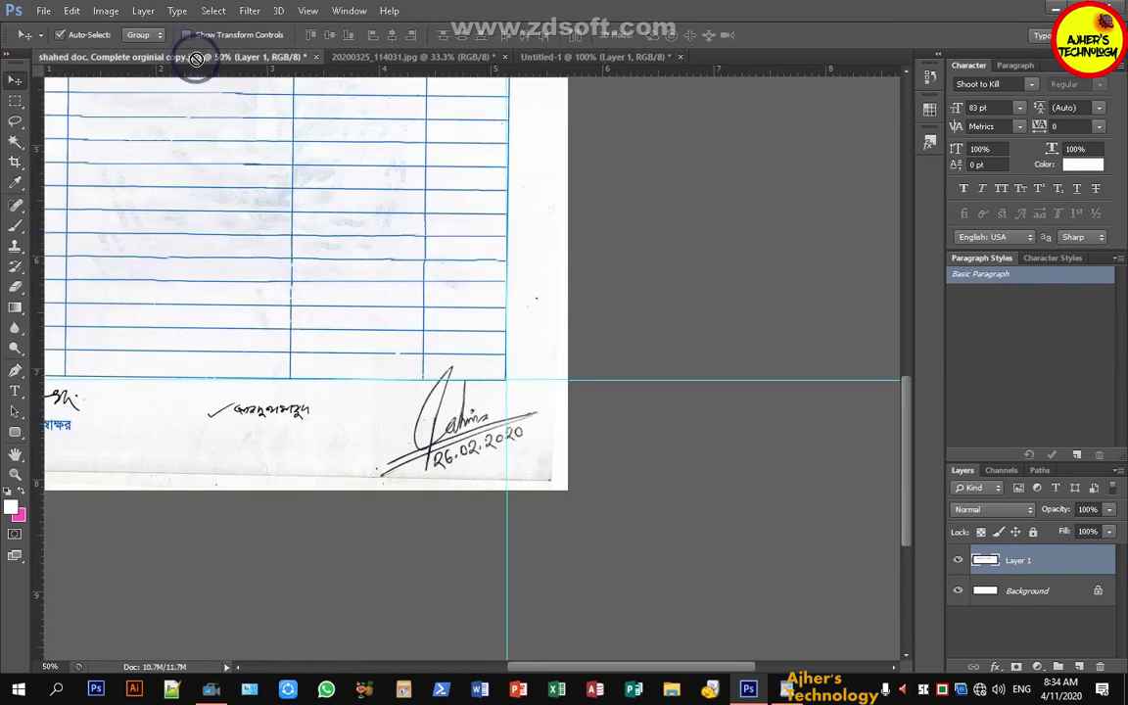
Boost the chairman label's contrast with a Curves bend and nudge it downward.
right_click(1075, 562)
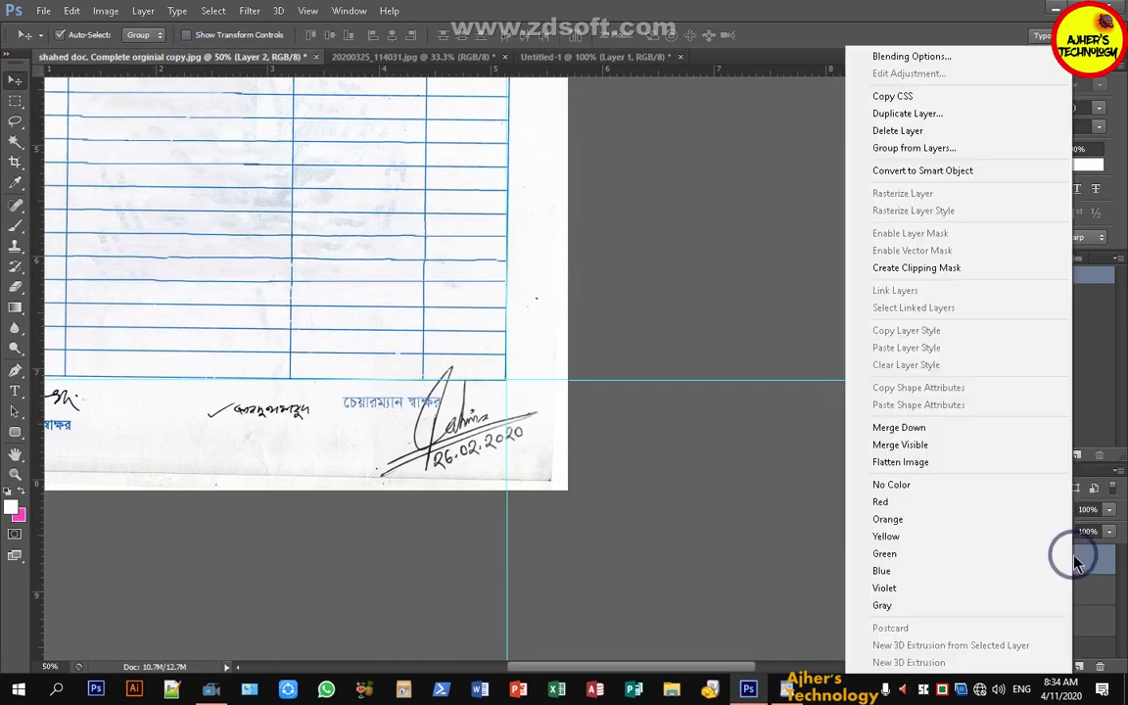
left_click(1076, 562)
left_click(106, 11)
left_click(302, 79)
left_click_drag(629, 428, 665, 453)
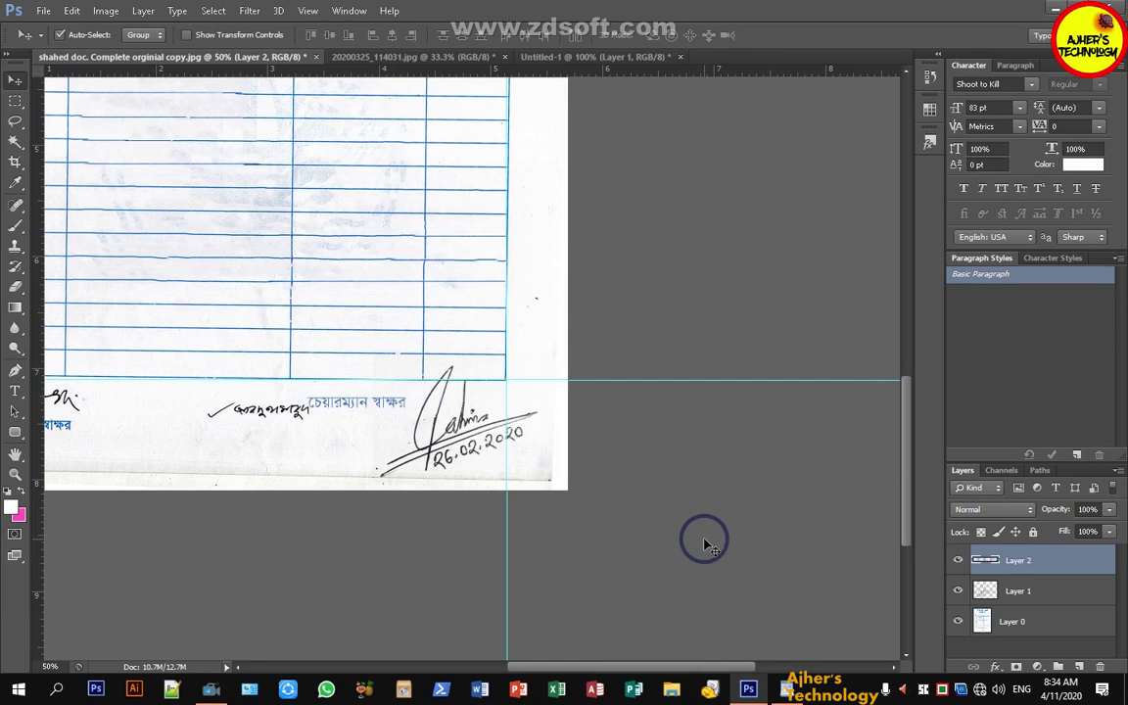
key("shift+Down")
key("shift+Down")
key("shift+Down")
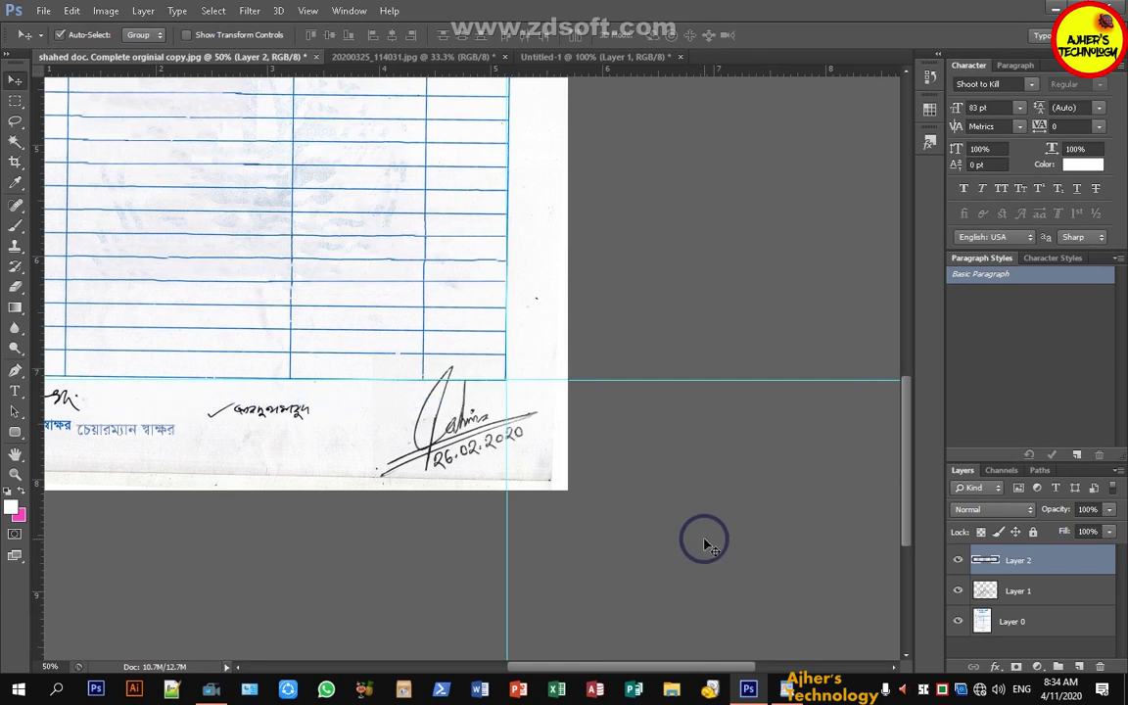
scroll(118, 440, "up", 2)
Bring the chairman label into view and nudge it right and up.
scroll(101, 423, "up", 1)
left_click_drag(155, 390, 480, 468)
key("Right")
key("Right")
key("Right")
key("Up")
key("Up")
key("Up")
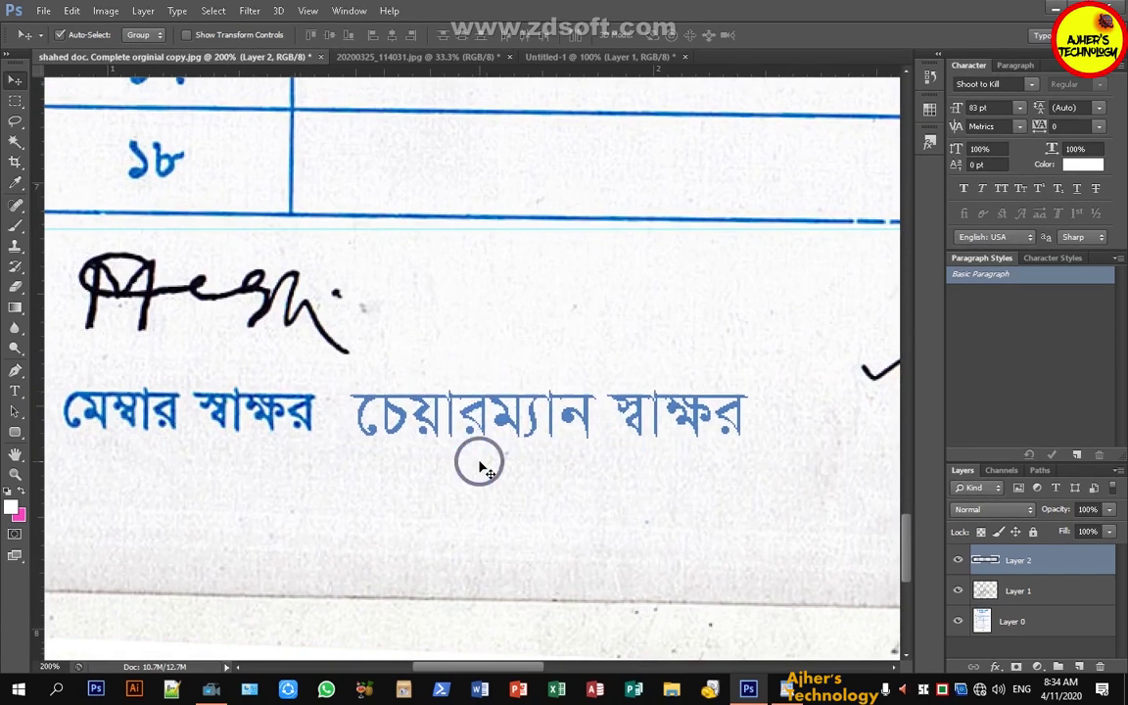
Add a Color Overlay sampled from the member label's dark blue at 50% opacity.
double_click(1097, 565)
left_click(675, 499)
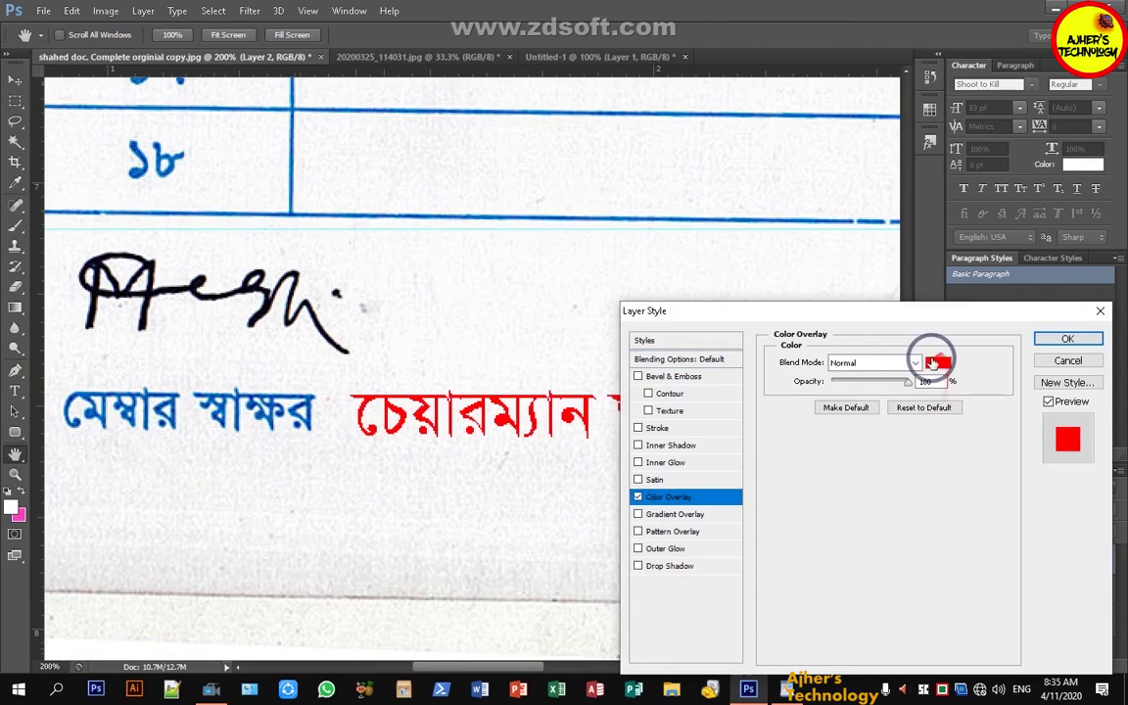
left_click(929, 358)
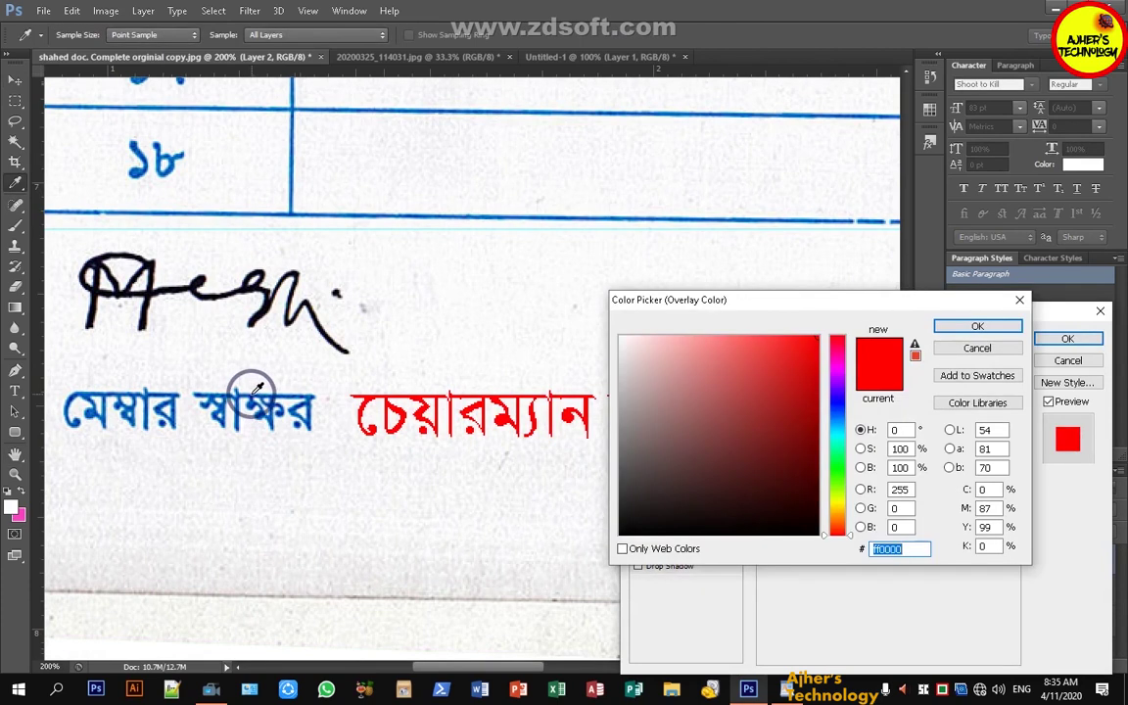
left_click(253, 393)
left_click(201, 394)
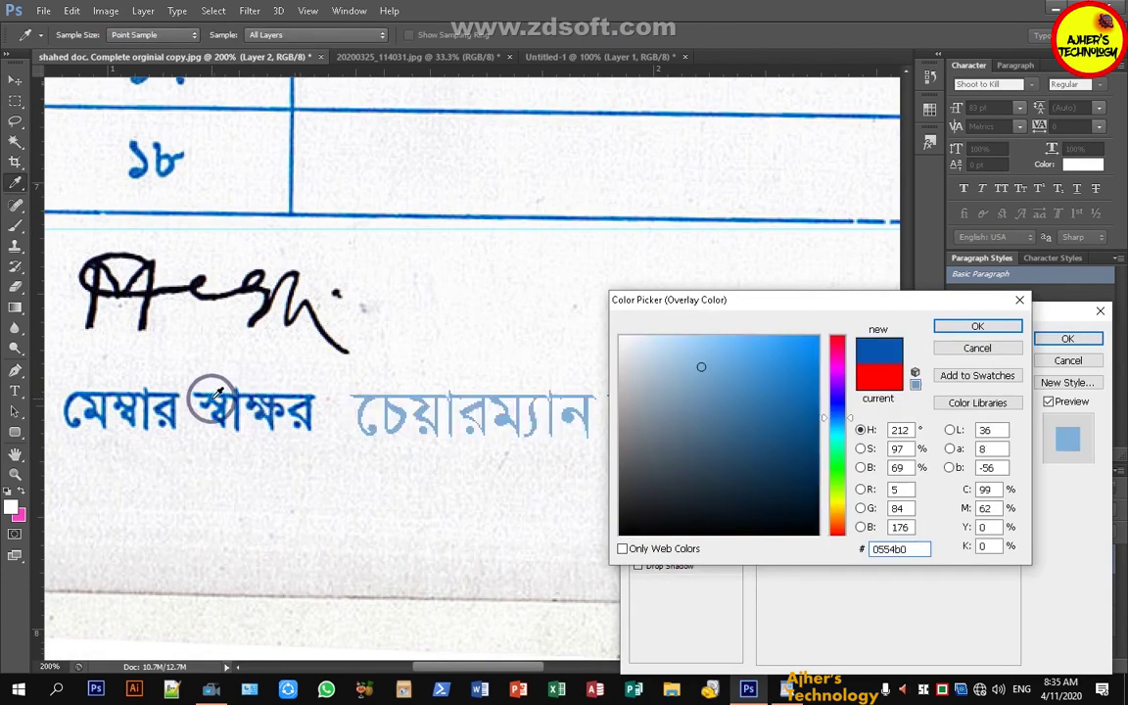
left_click(977, 326)
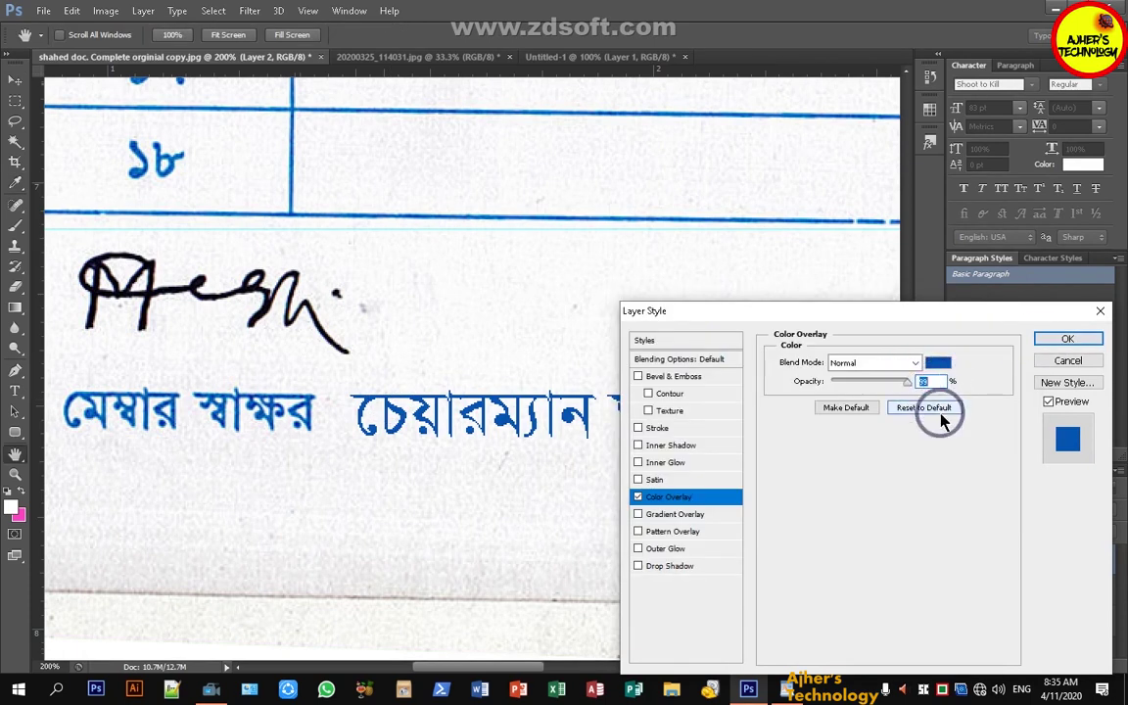
double_click(925, 381)
type("50")
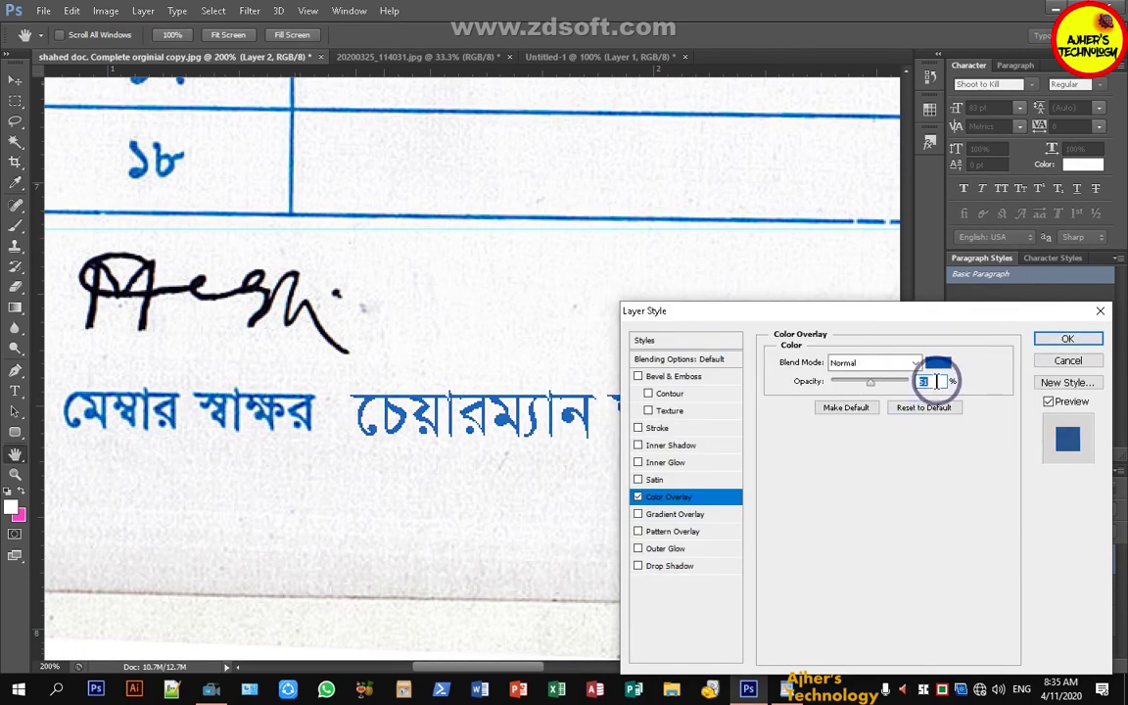
left_click(1065, 339)
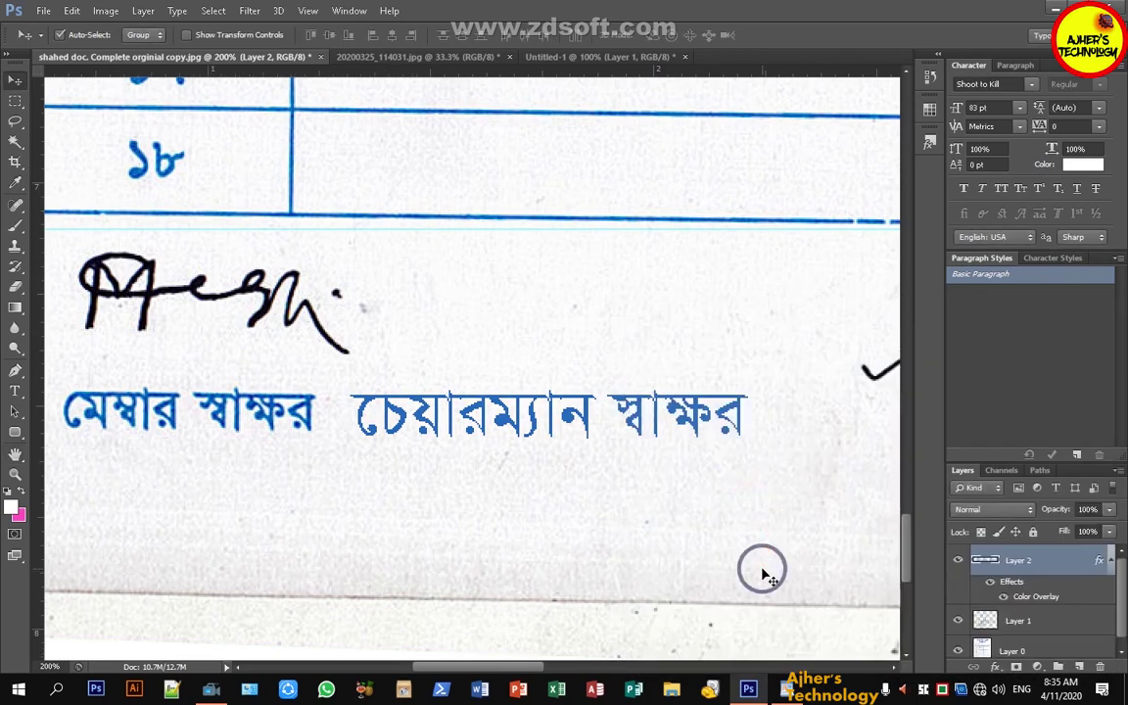
key("ctrl+minus")
key("ctrl+minus")
Scale the চেয়ারম্যান স্বাক্ষর label down slightly with Free Transform.
key("ctrl+t")
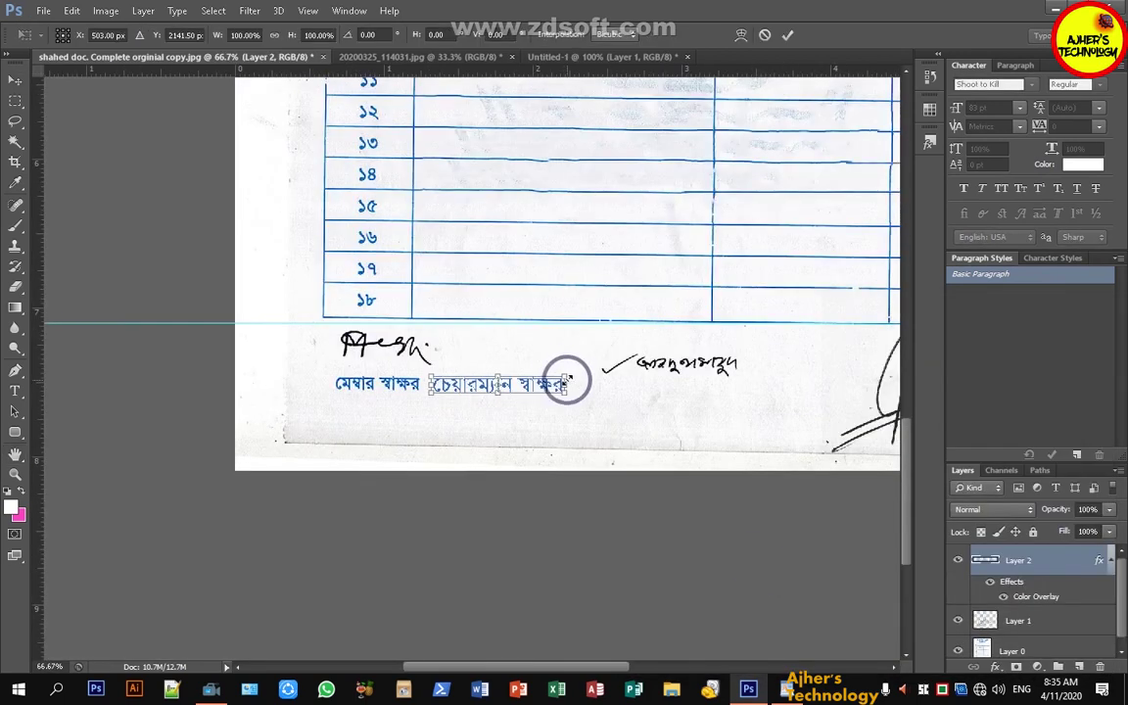
left_click_drag(556, 375, 554, 378)
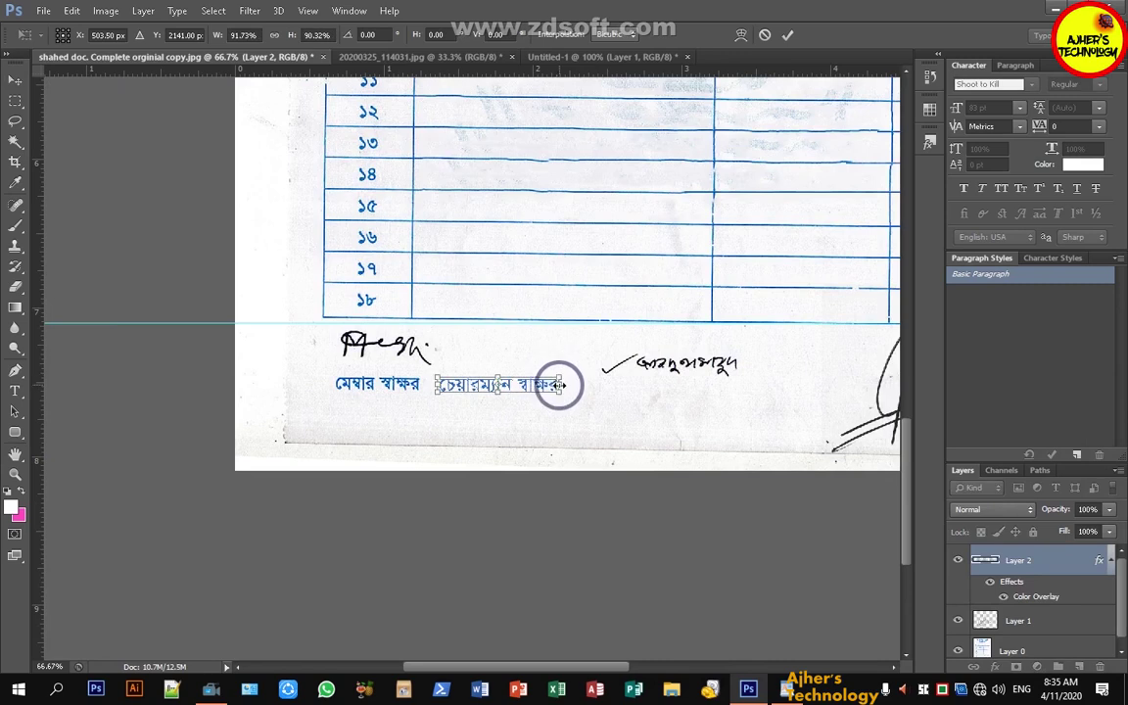
key("Return")
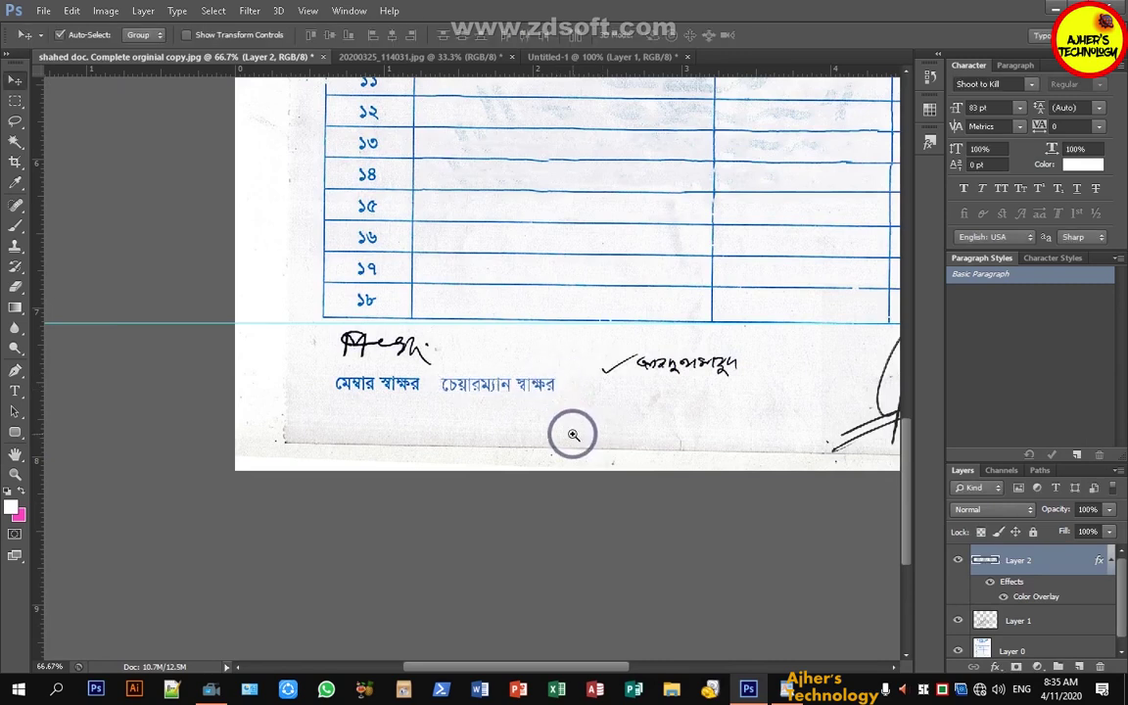
scroll(532, 391, "up", 2)
Sample the member label's blue #0716b7 as foreground colour and copy its hex code.
left_click(12, 508)
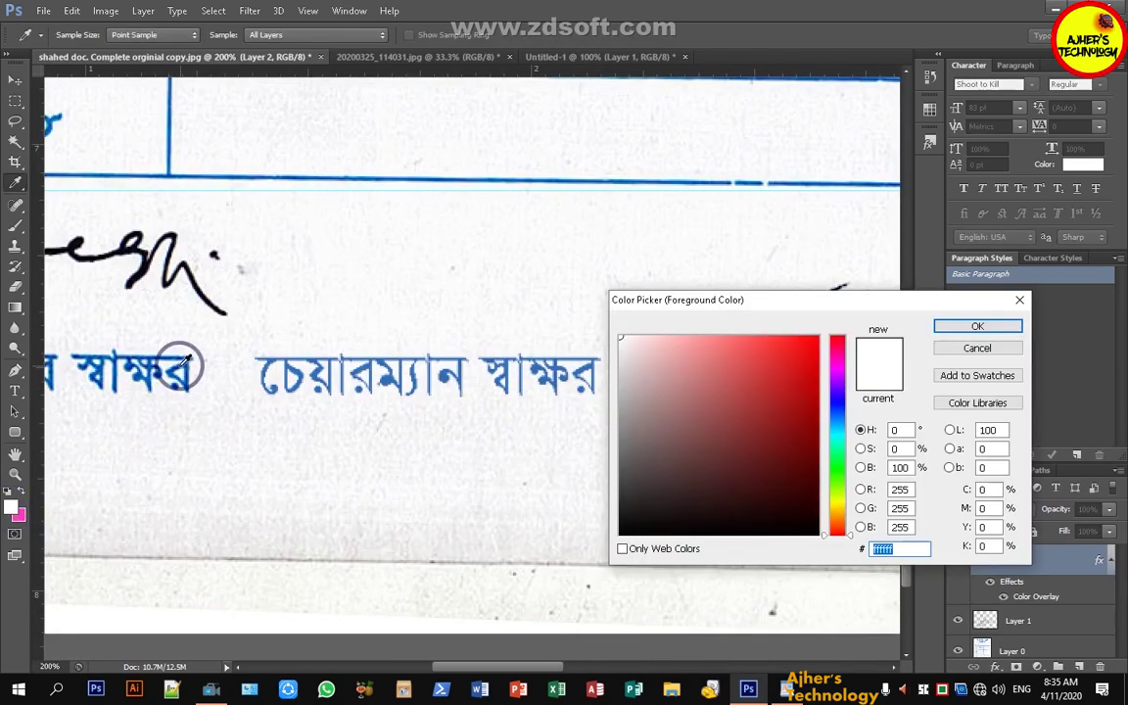
left_click(176, 359)
left_click(965, 331)
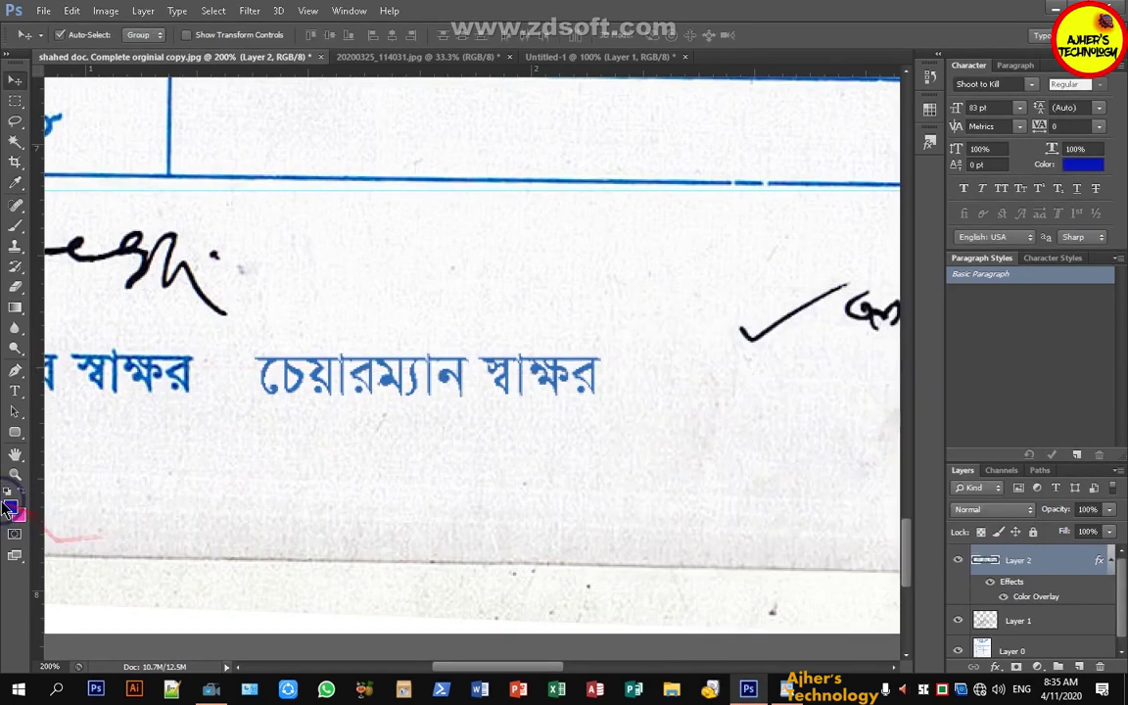
left_click(12, 506)
right_click(893, 546)
left_click(928, 382)
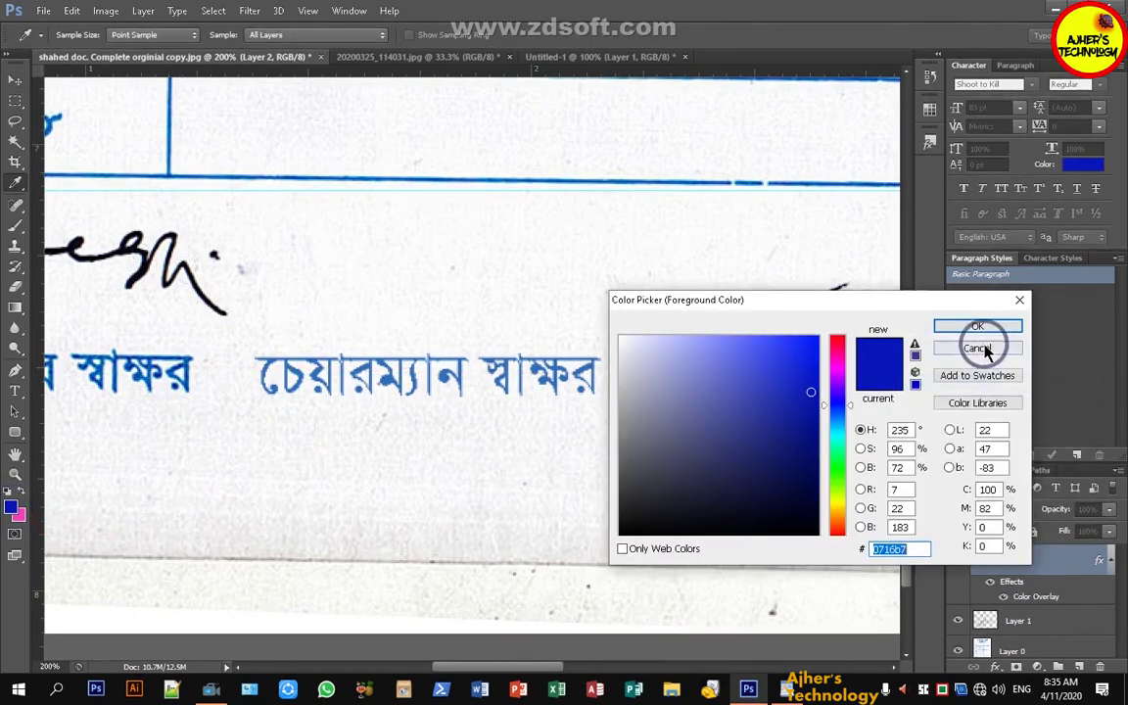
left_click(978, 326)
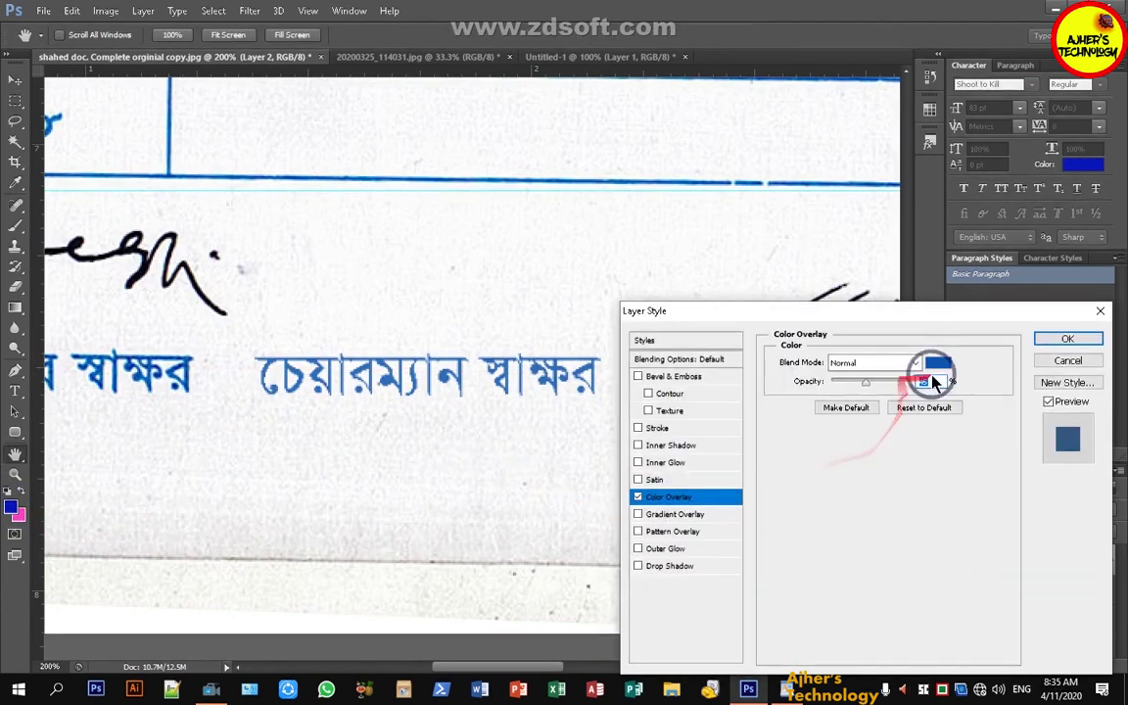
Paste #0716b7 into the label's Color Overlay colour and nudge the label right.
left_click(920, 378)
left_click(891, 548)
right_click(891, 549)
left_click(938, 400)
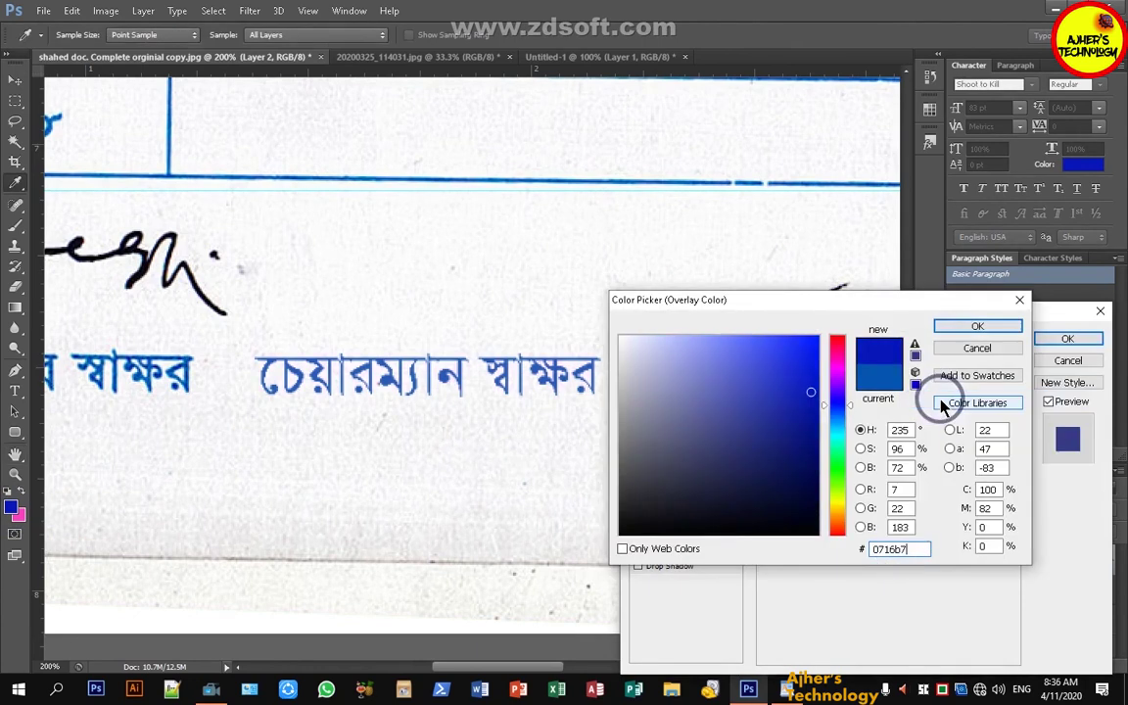
left_click(965, 326)
left_click(1072, 330)
key("shift+Right")
key("shift+Right")
key("shift+Right")
key("shift+Right")
key("shift+Right")
key("ctrl+0")
key("shift+Right")
key("shift+Right")
key("shift+Right")
Place a horizontal guide below the table and a vertical guide left of the মেম্বার স্বাক্ষর label.
scroll(340, 607, "up", 4, "alt")
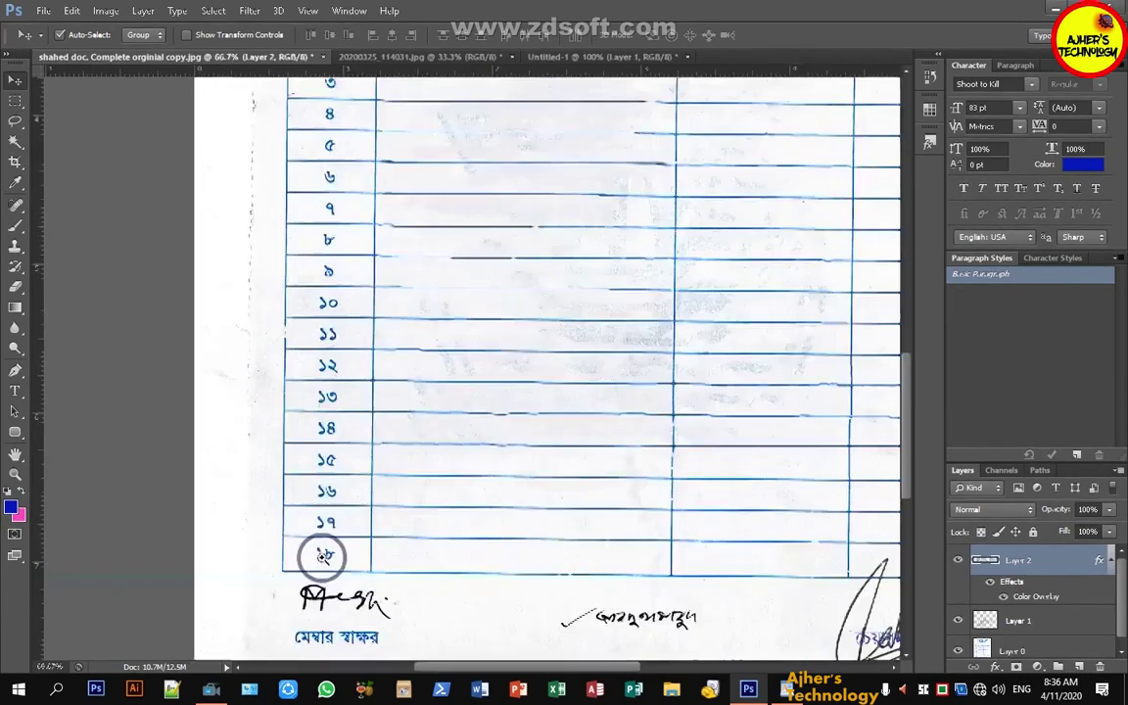
left_click_drag(83, 390, 221, 524)
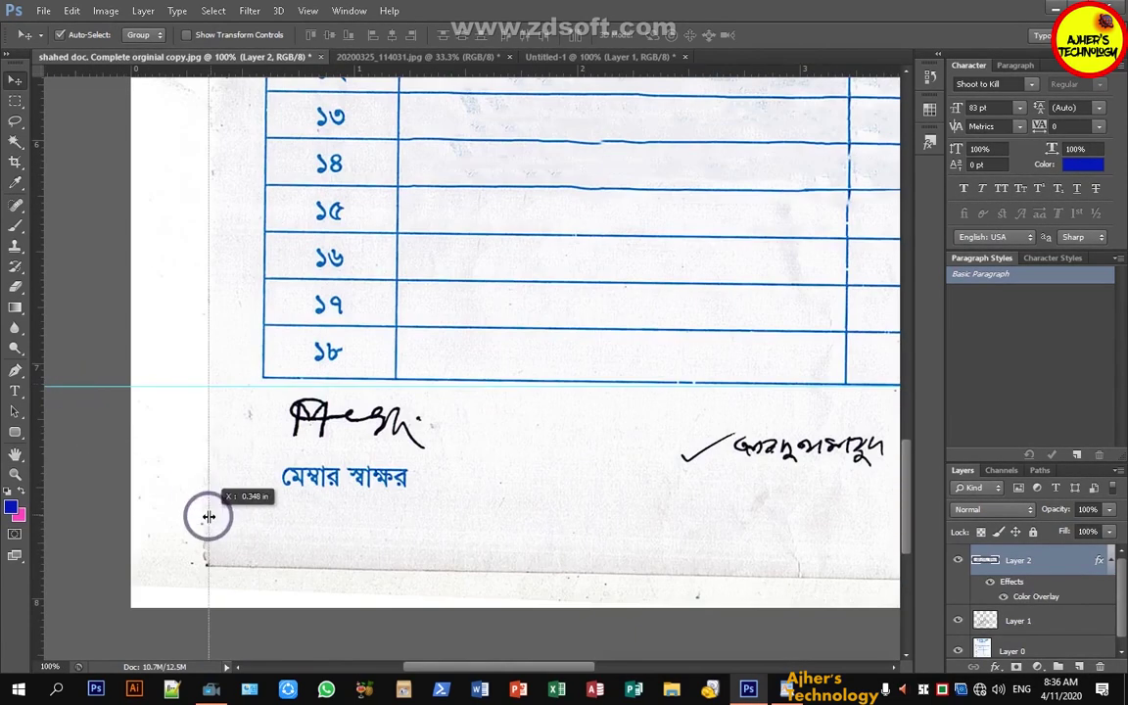
left_click_drag(208, 521, 206, 522)
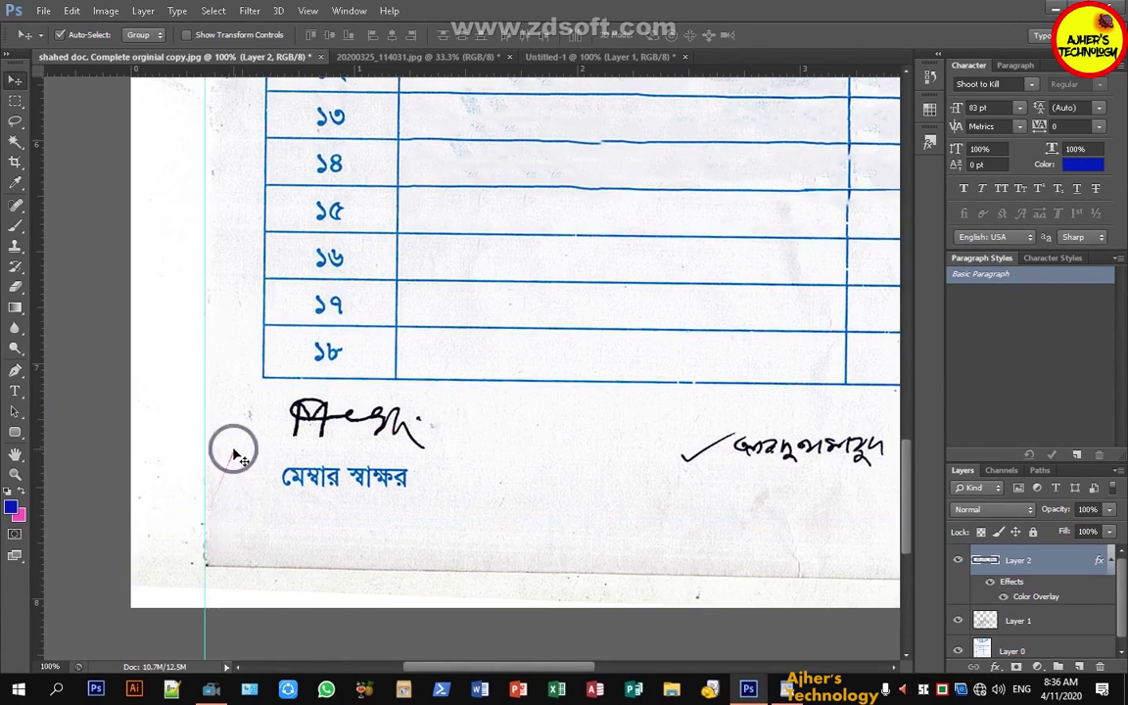
Fill a square selection with blue on a new Layer 3 beside the member label.
right_click(15, 100)
left_click(68, 82)
left_click_drag(205, 526, 281, 463)
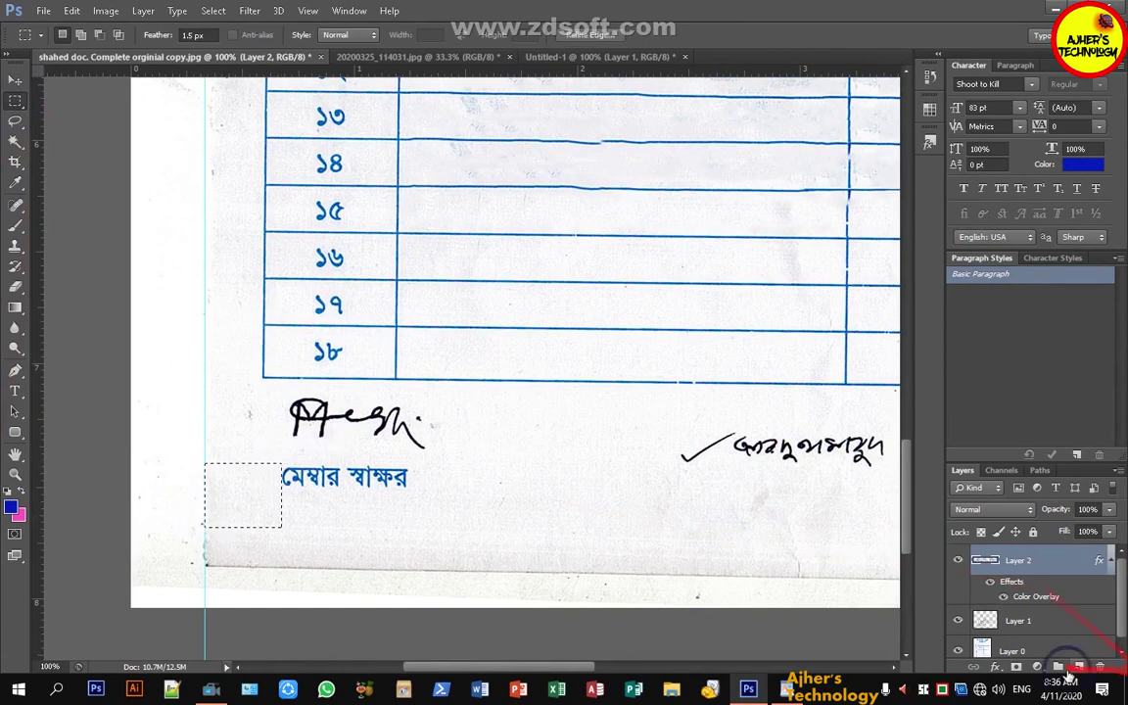
left_click(1080, 666)
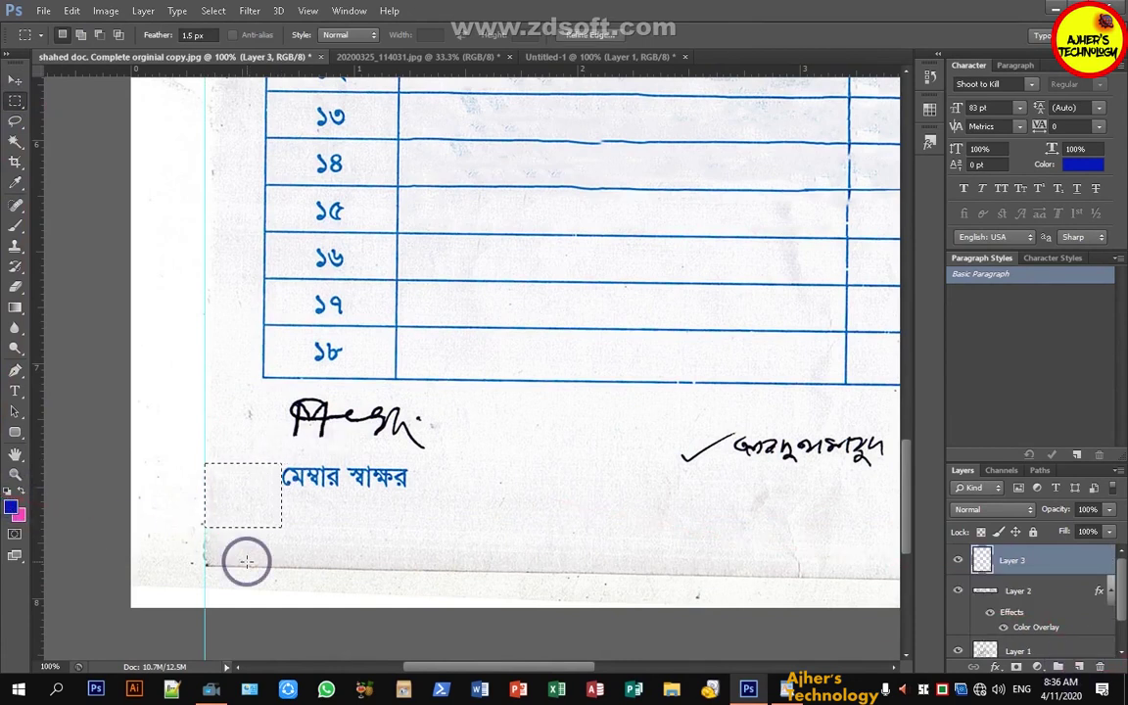
key("alt+Delete")
key("ctrl+d")
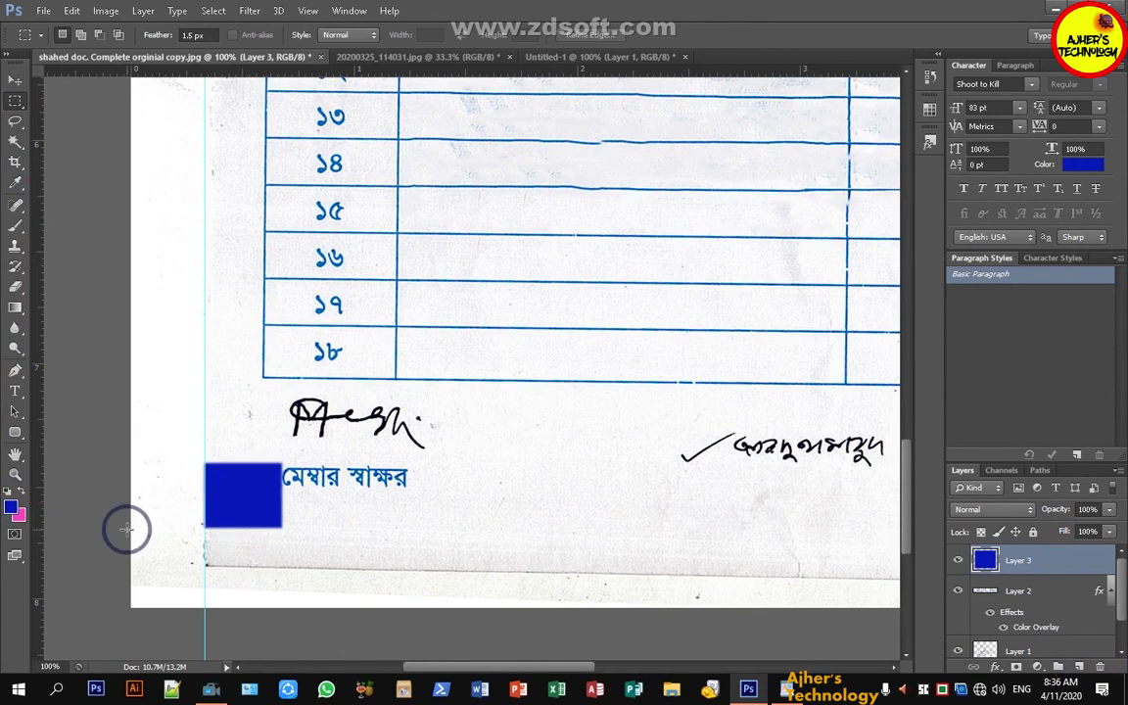
Move the blue square rightward along the bottom to beneath the placed signature.
key("ctrl+minus")
key("ctrl+minus")
key("ctrl+minus")
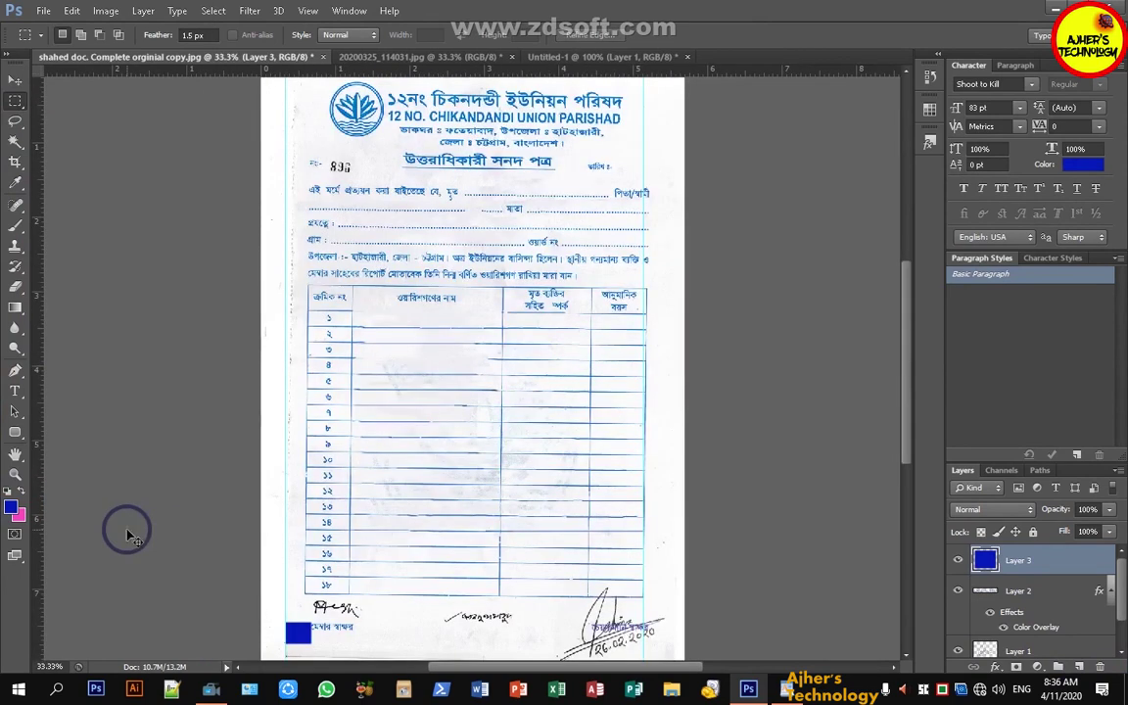
scroll(391, 634, "up", 5)
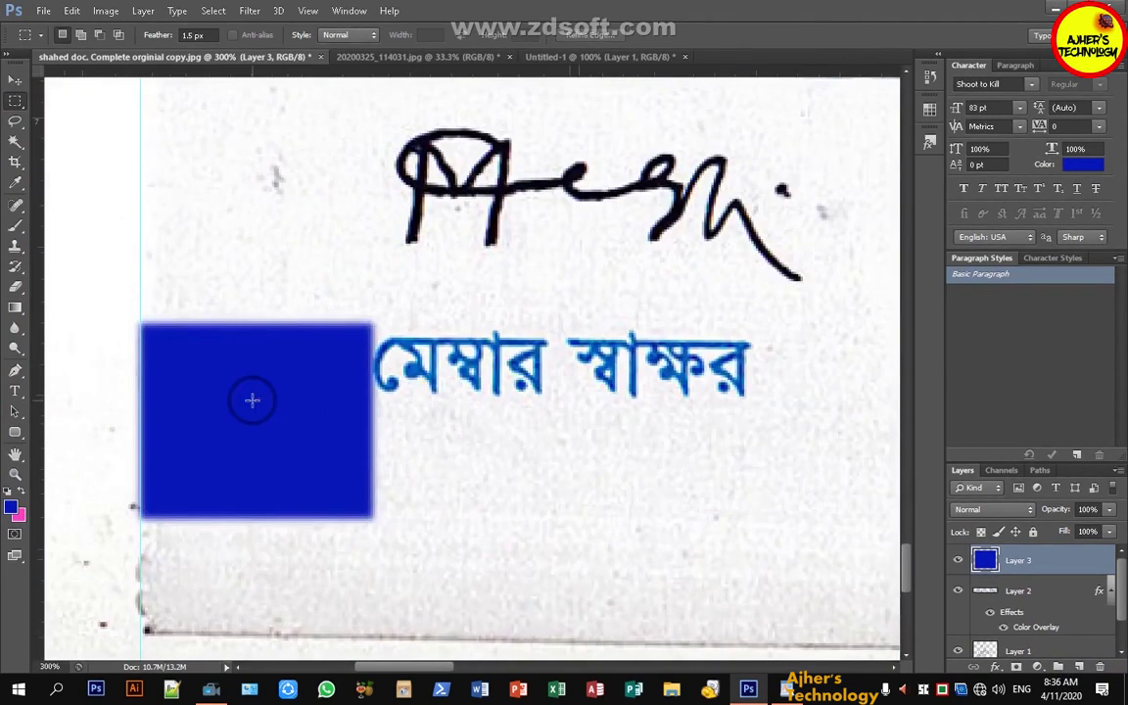
key("v")
left_click_drag(232, 402, 800, 435)
left_click_drag(627, 436, 131, 385)
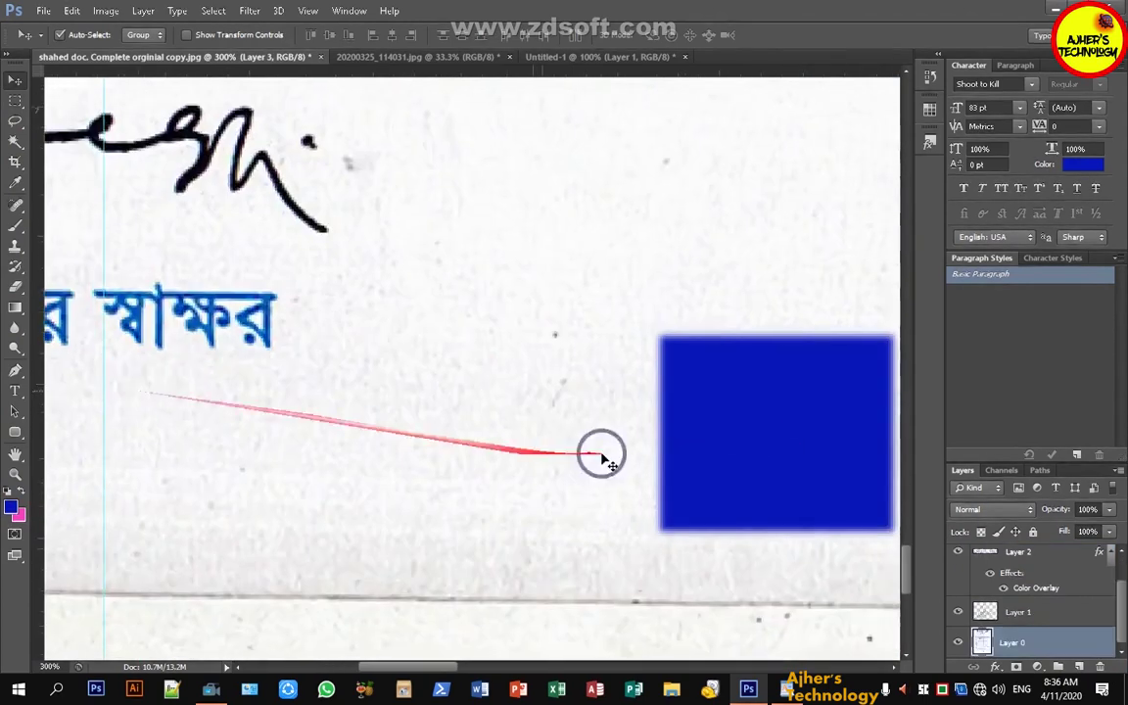
key("ctrl+minus")
key("ctrl+minus")
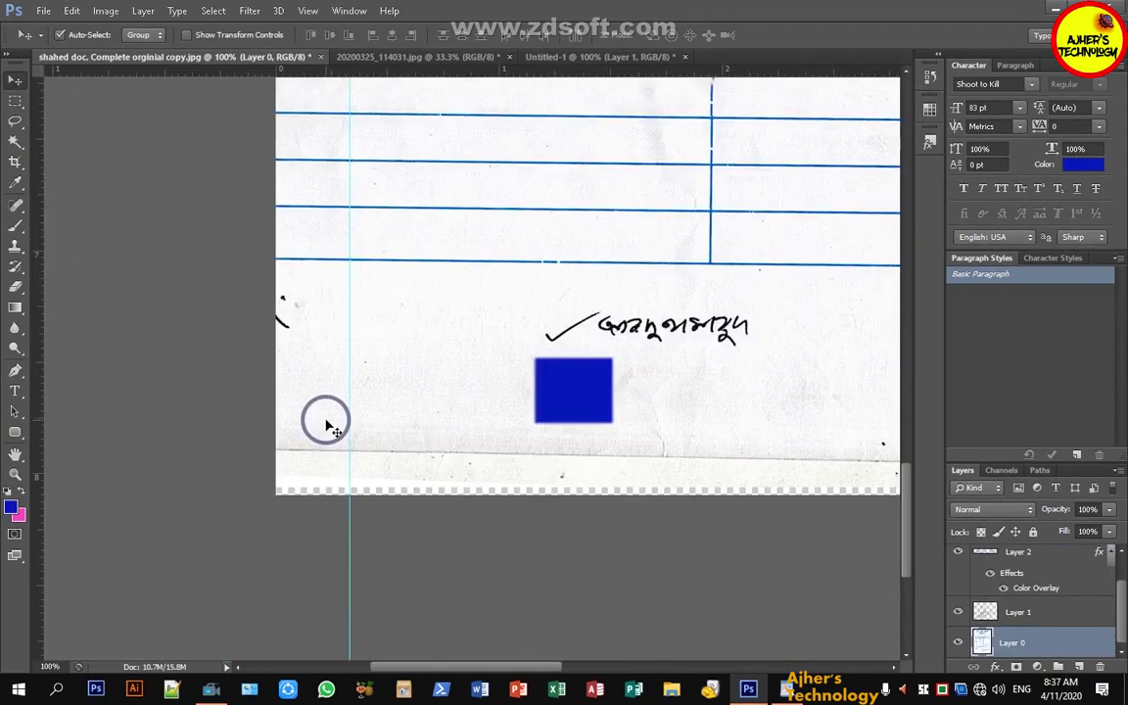
Set the blue square against a new right-margin guide and add a horizontal guide at the labels.
left_click_drag(181, 554, 684, 571)
left_click_drag(604, 423, 617, 429)
left_click_drag(354, 406, 577, 406)
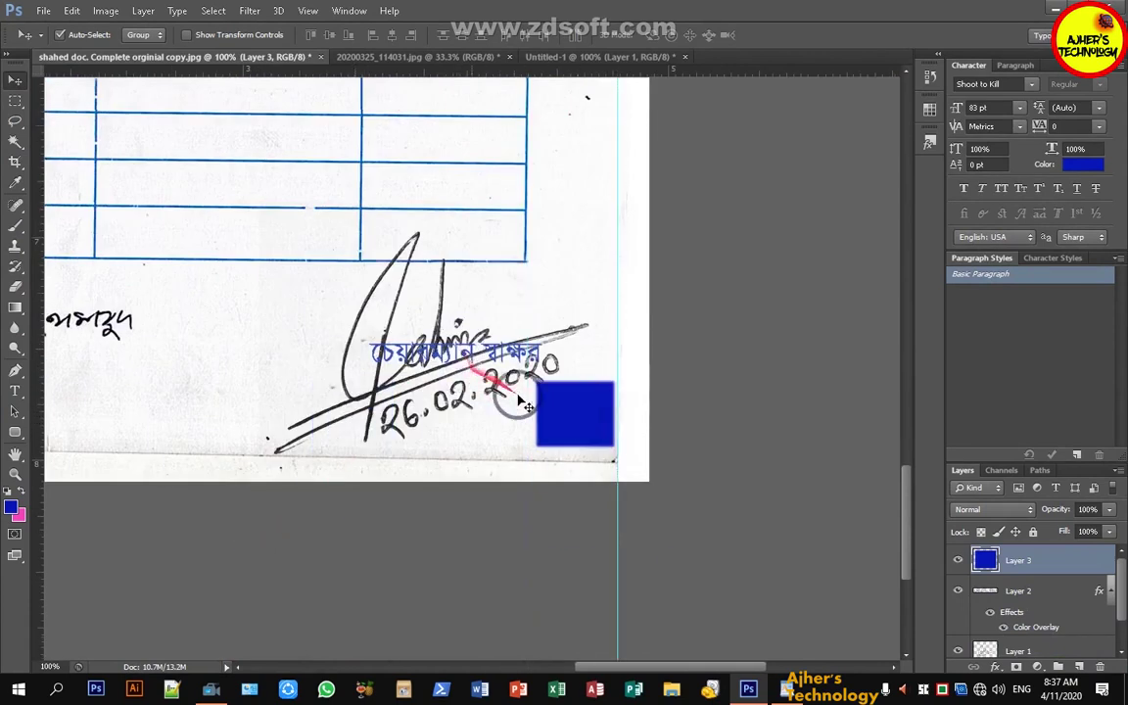
key("ctrl+0")
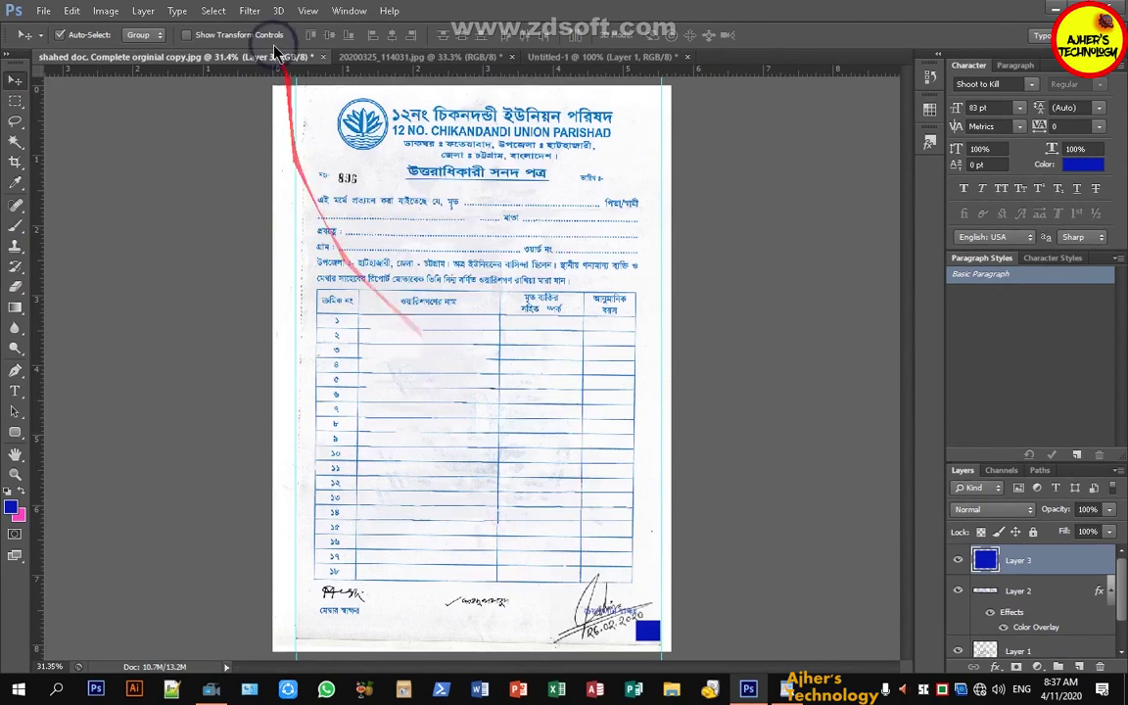
left_click_drag(235, 79, 346, 607)
Hide the signature layer, nudge the square level with the chairman label, then delete Layer 3.
scroll(603, 603, "up", 2)
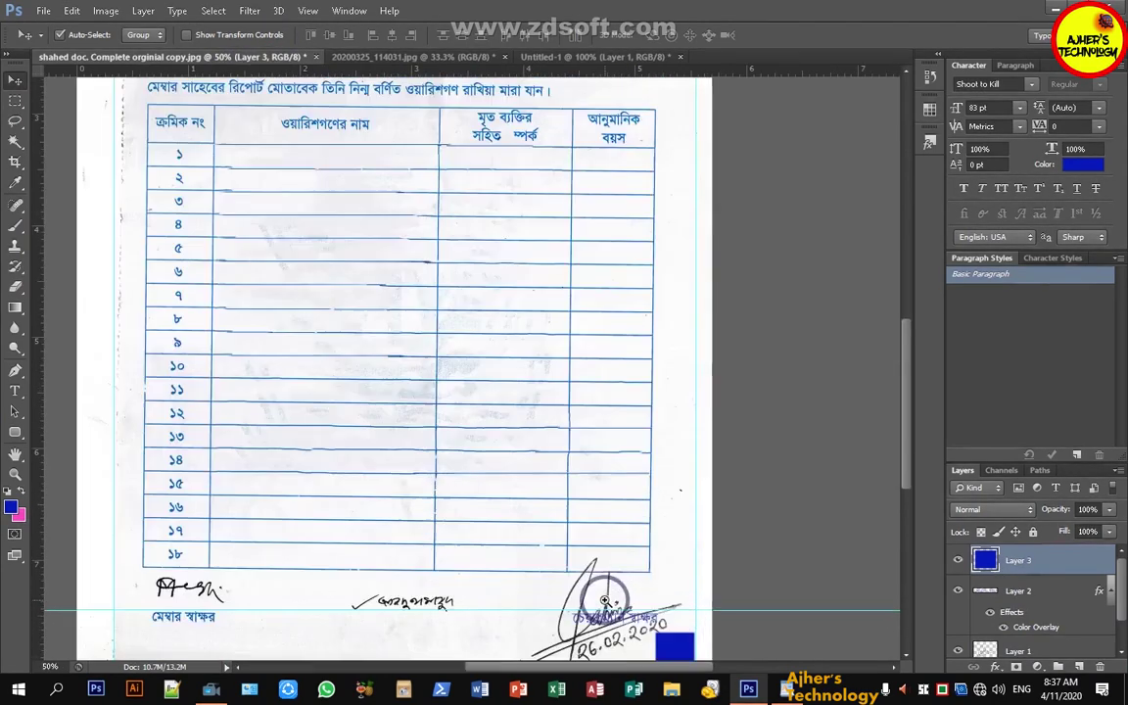
left_click(971, 591)
left_click(958, 650)
scroll(566, 609, "down", 2)
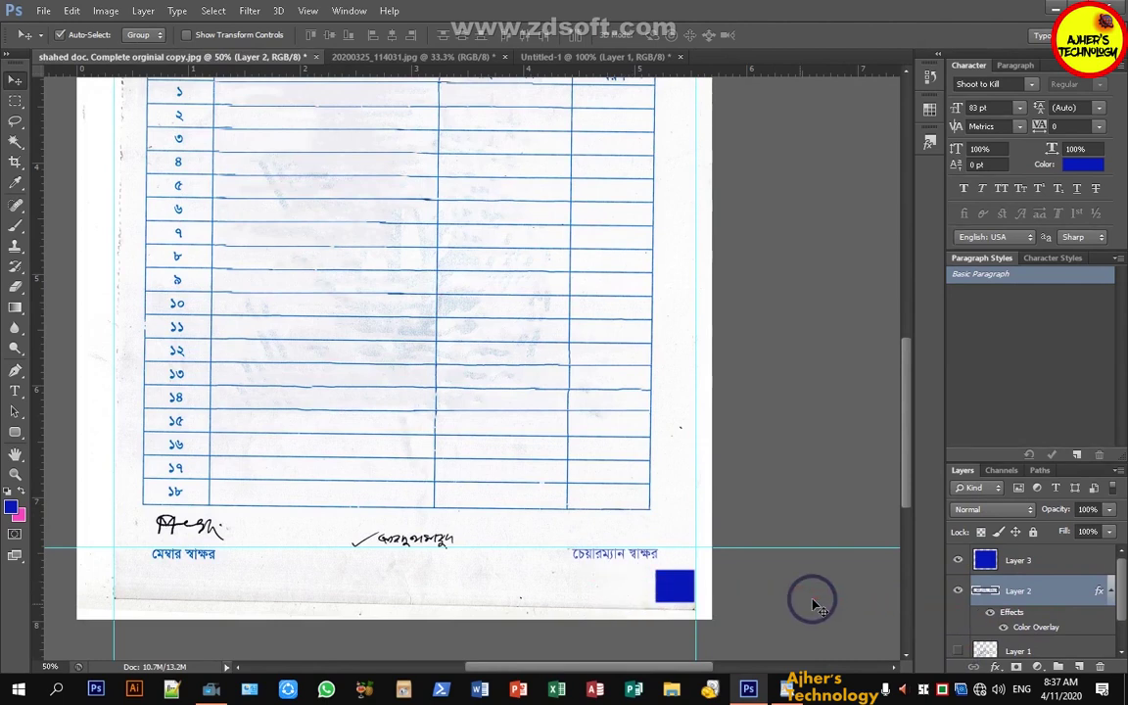
left_click(671, 584)
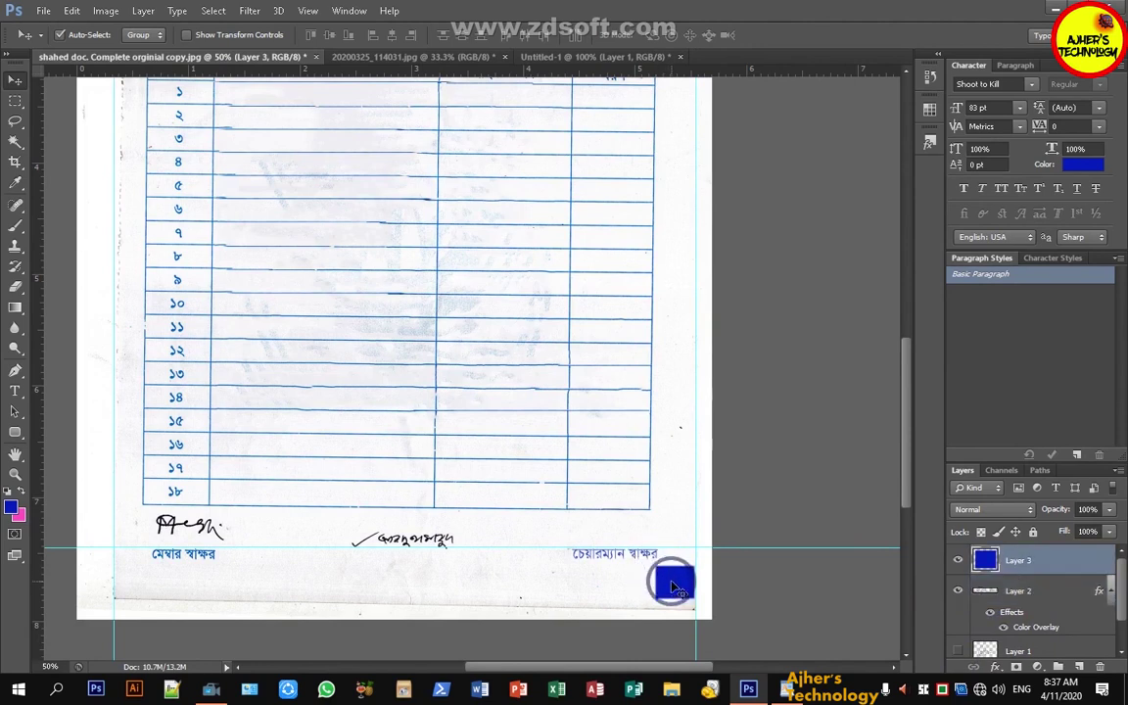
left_click_drag(671, 587, 671, 567)
left_click(1033, 597)
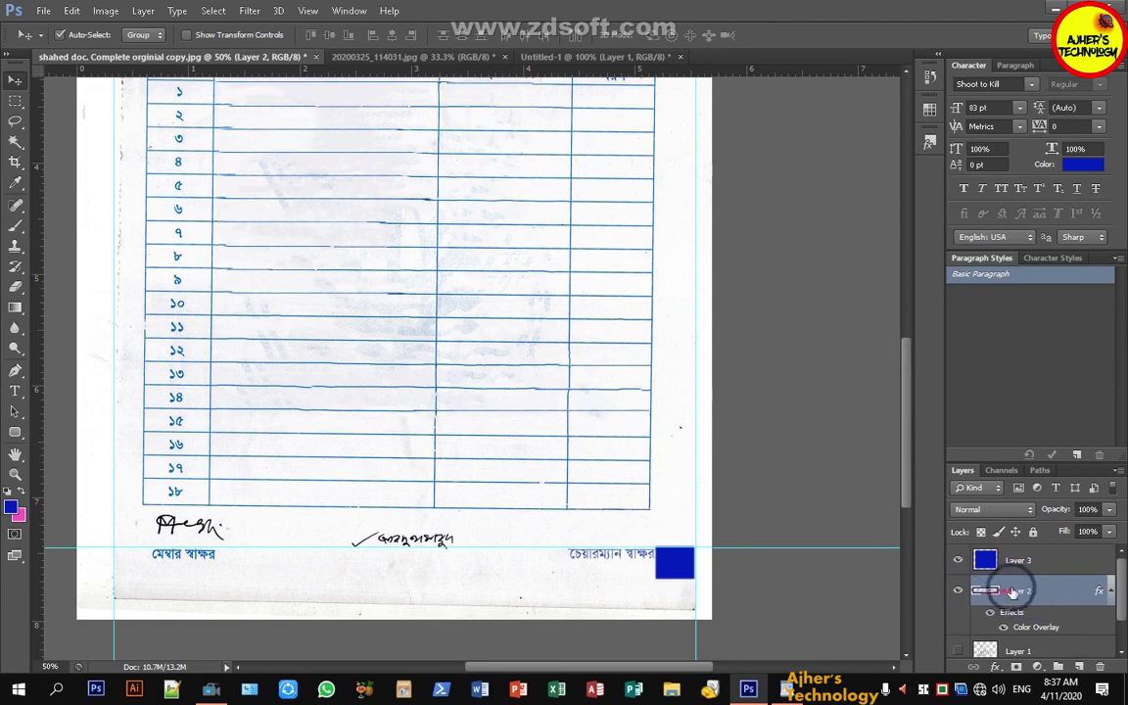
left_click_drag(1019, 560, 1099, 666)
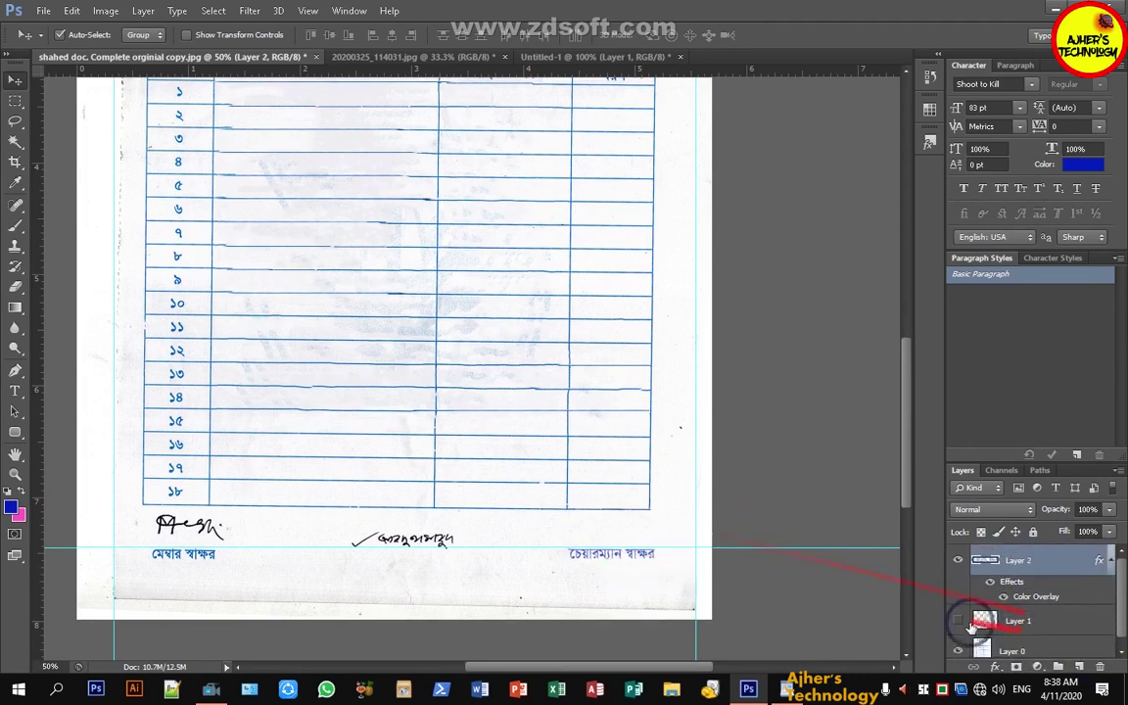
Show the signature and date layer again and cancel an accidental free transform.
left_click(957, 620)
key("ctrl+t")
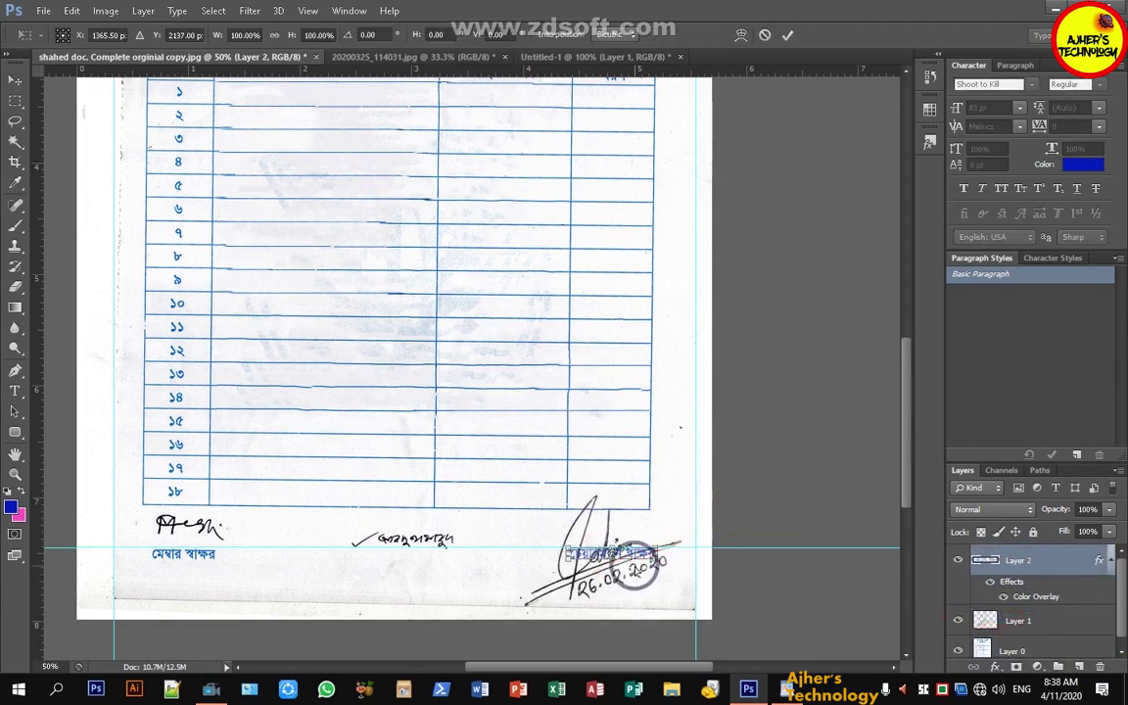
key("ctrl+0")
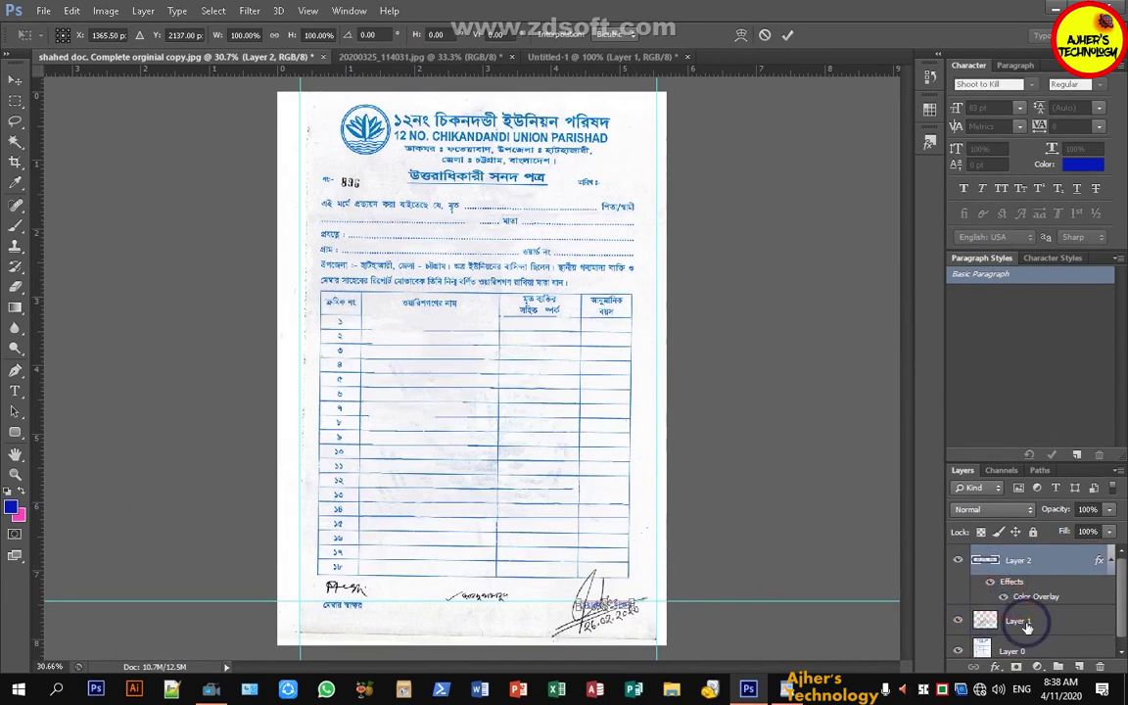
key("Return")
Scale the Layer 1 signature to about 61% and nudge it just above the chairman label.
left_click(979, 621)
left_click(71, 11)
left_click(147, 230)
mouse_move(662, 561)
left_mouse_down()
mouse_move(617, 573)
mouse_move(647, 600)
left_mouse_up()
key("Return")
key("ctrl+t")
key("Return")
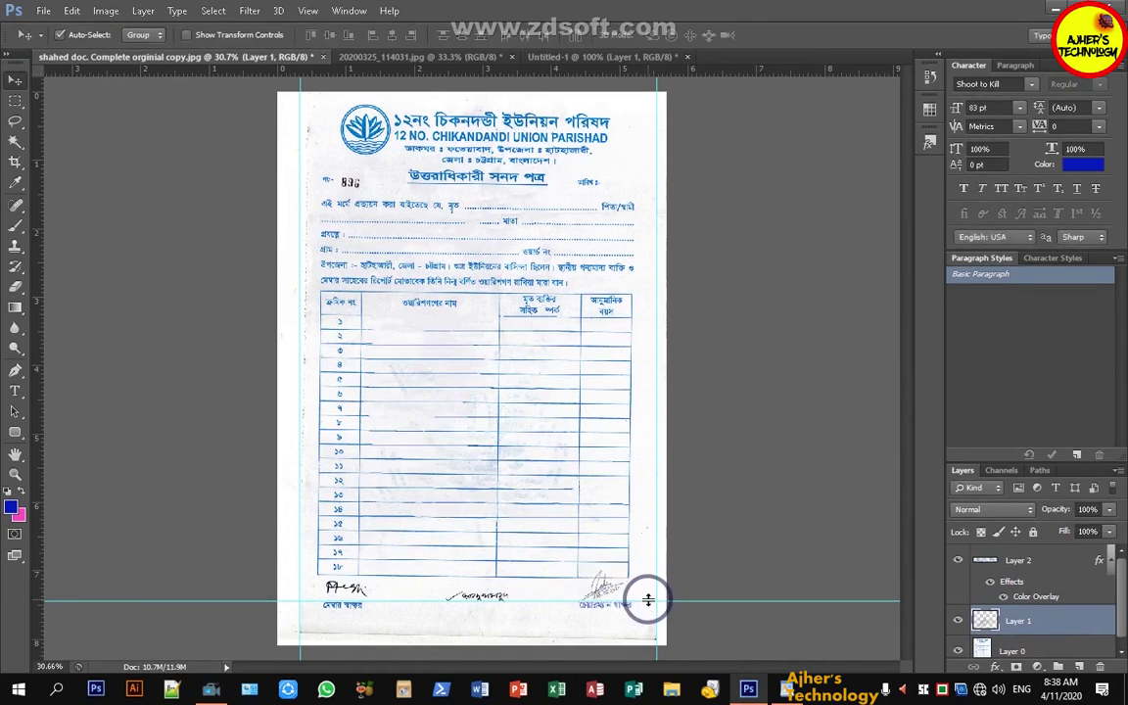
scroll(641, 602, "up", 2)
scroll(635, 617, "up", 1)
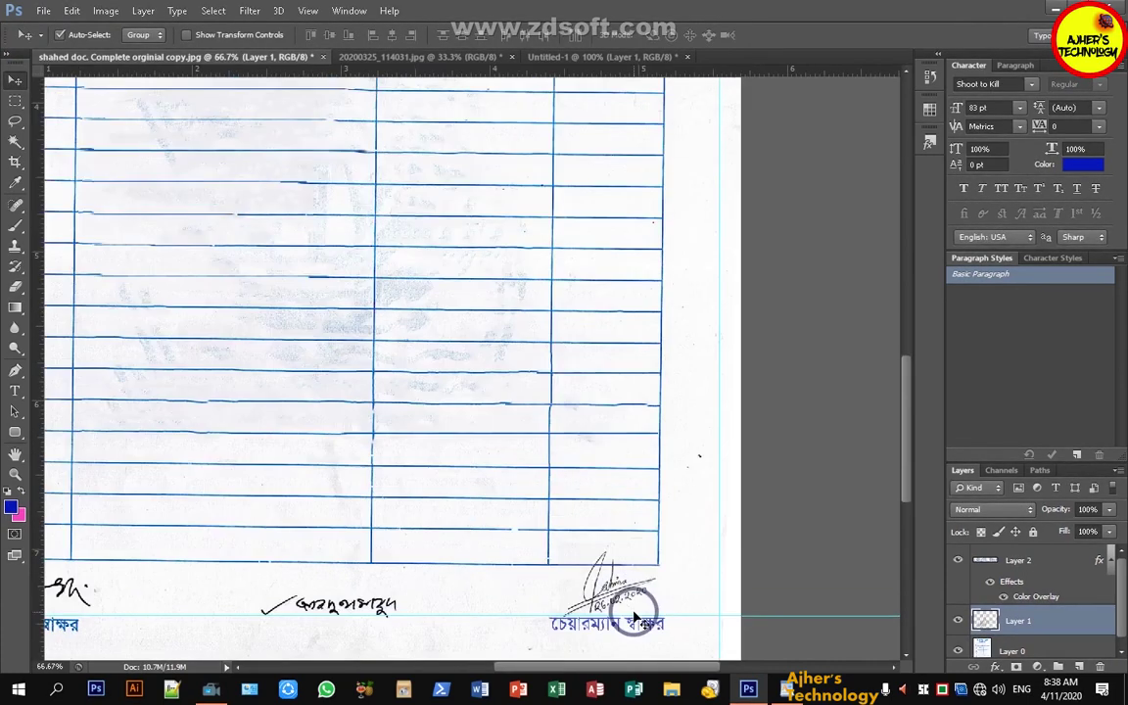
Browse the Image menu, then switch briefly to the Eyedropper and back to the Move tool.
left_click(106, 11)
mouse_move(129, 50)
key("Escape")
key("i")
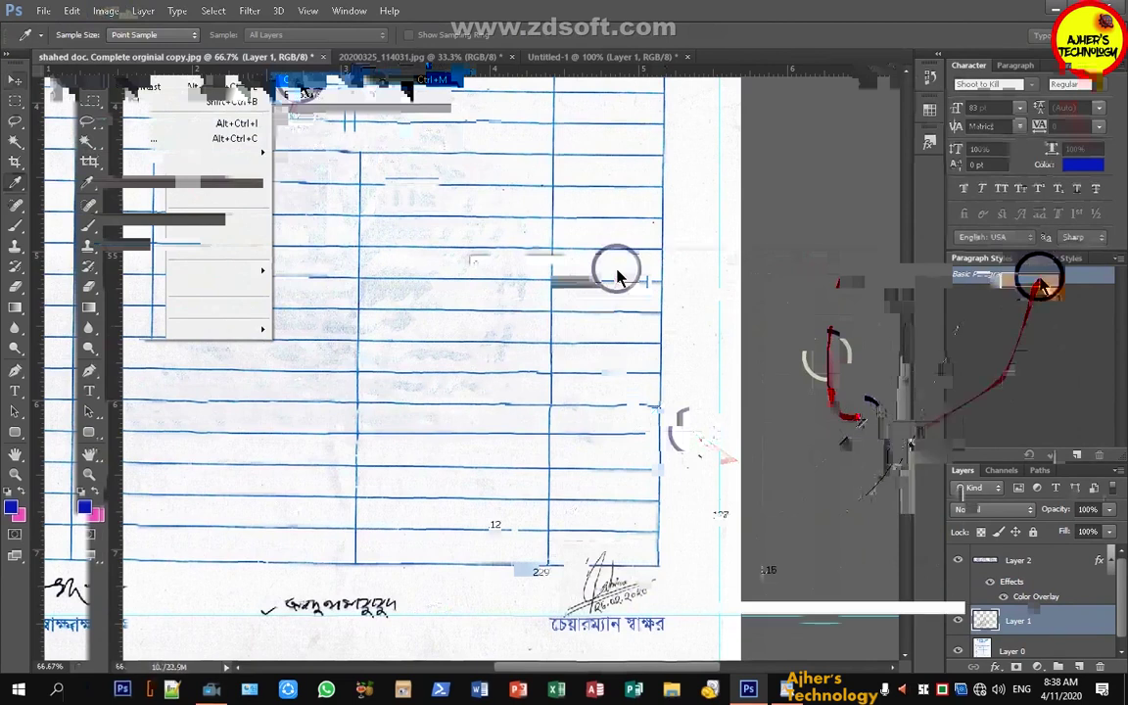
key("v")
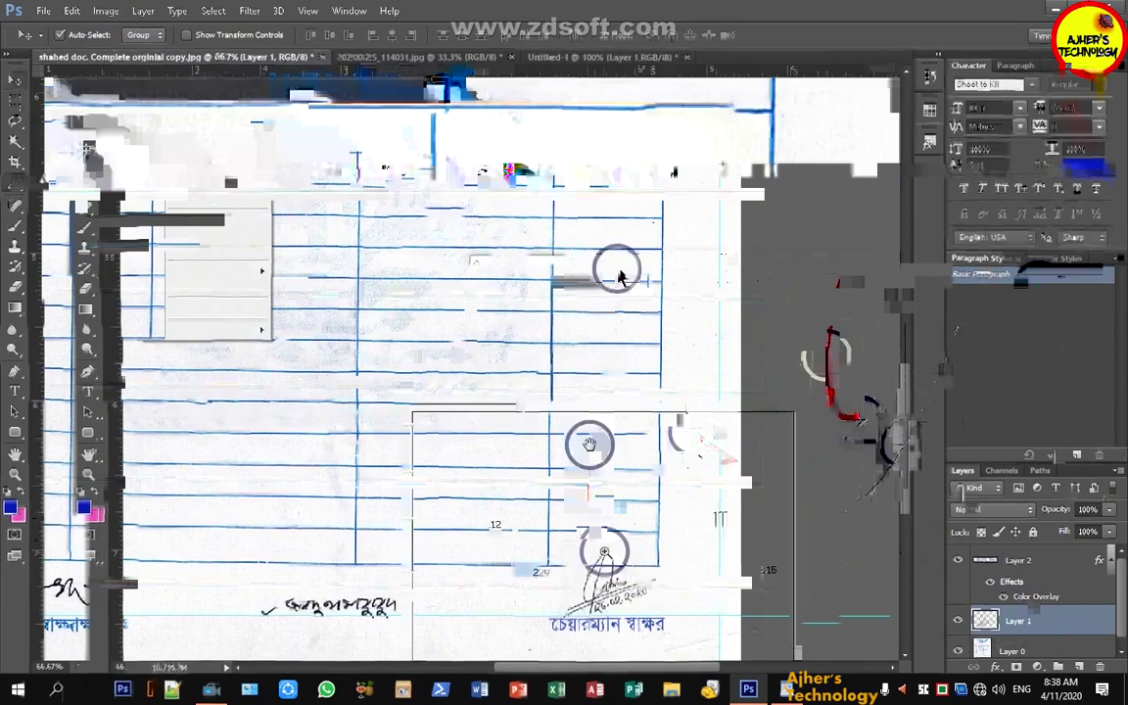
In Curves, raise the RGB curve to input 116, output 164.
left_click(1009, 519)
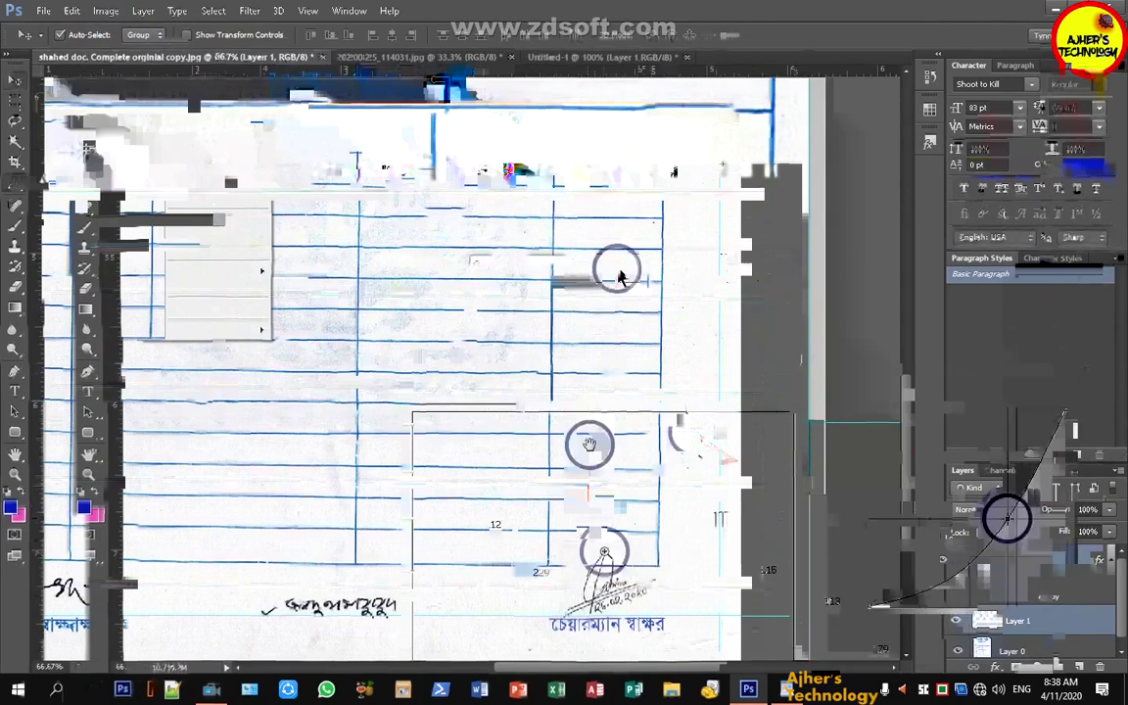
left_click_drag(624, 350, 947, 232)
left_click_drag(977, 395, 928, 359)
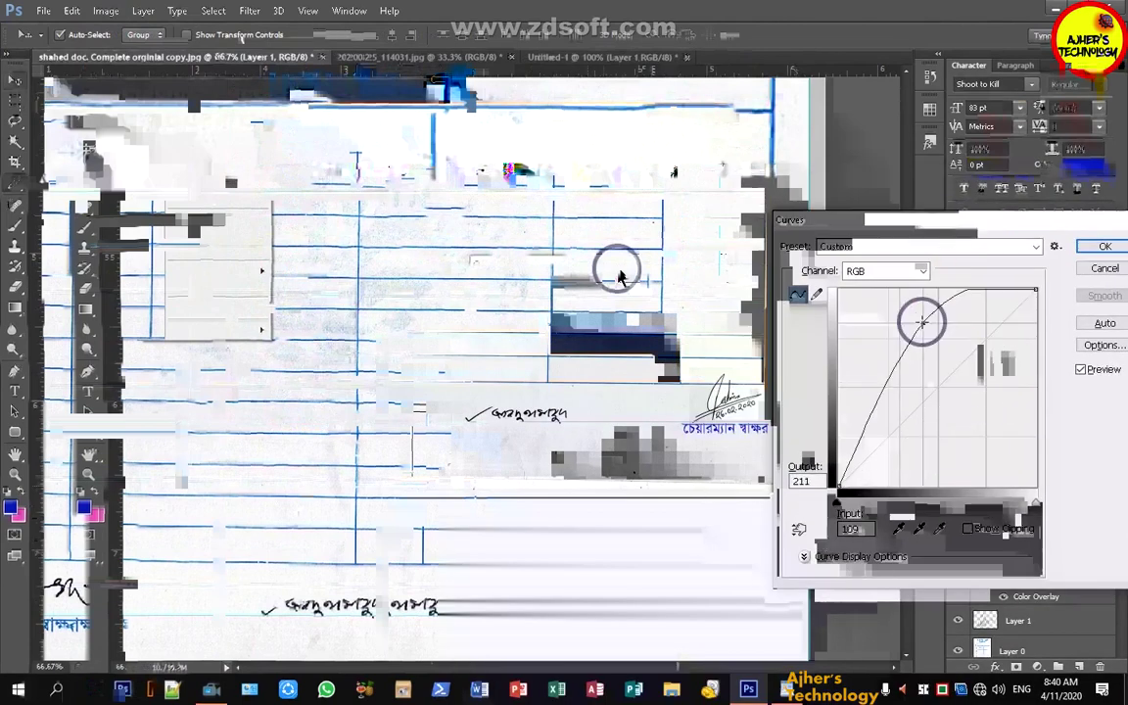
left_click_drag(909, 223, 923, 296)
Pull the Green curve down, raise the Blue curve, and apply the Curves adjustment.
left_click(921, 343)
left_click(900, 387)
left_click_drag(941, 462, 985, 490)
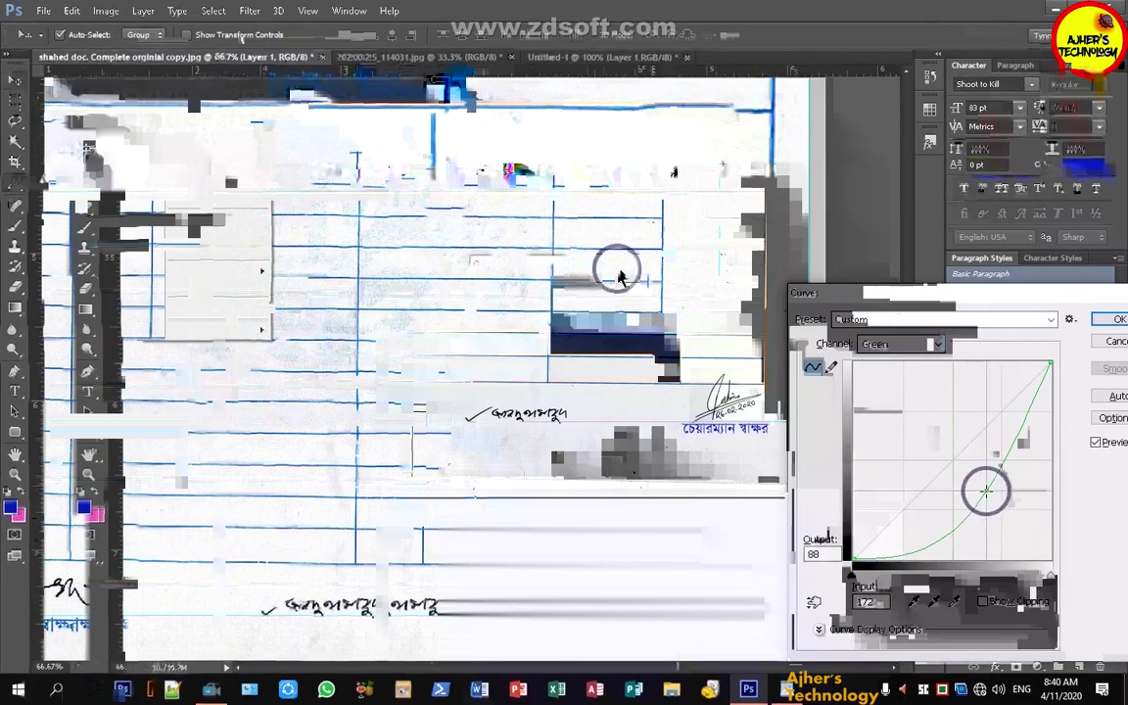
left_click(898, 343)
left_click(908, 398)
mouse_move(959, 466)
left_mouse_down()
mouse_move(914, 415)
mouse_move(982, 464)
mouse_move(941, 423)
left_mouse_up()
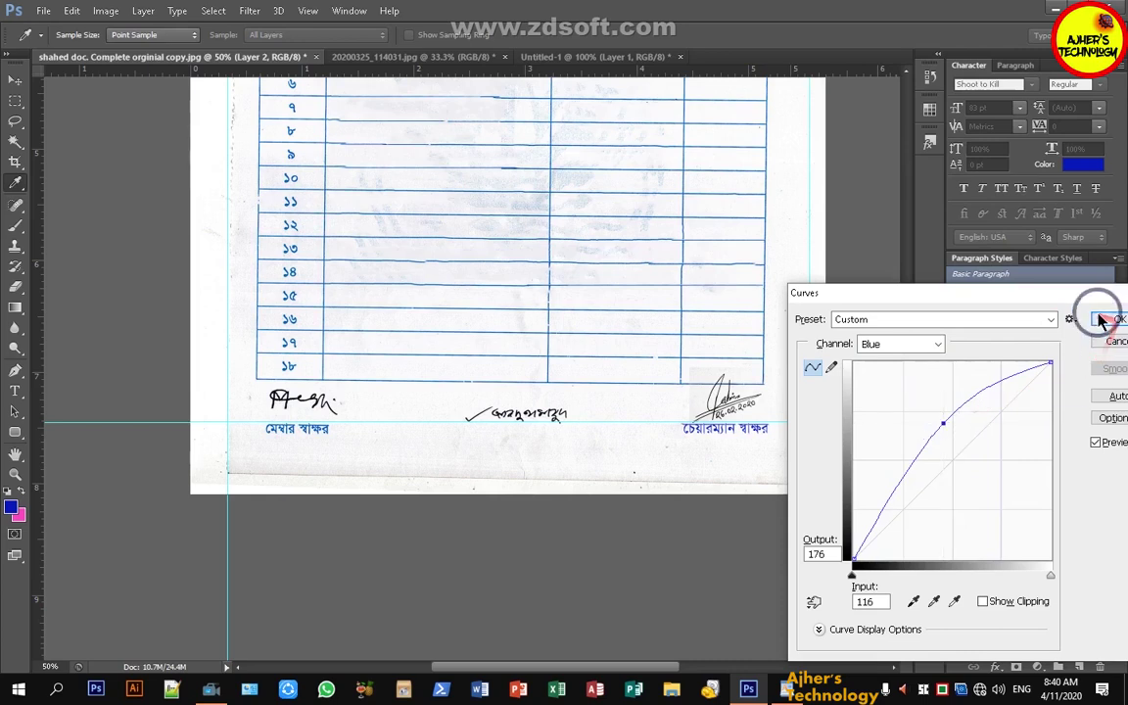
left_click(1118, 319)
key("ctrl+minus")
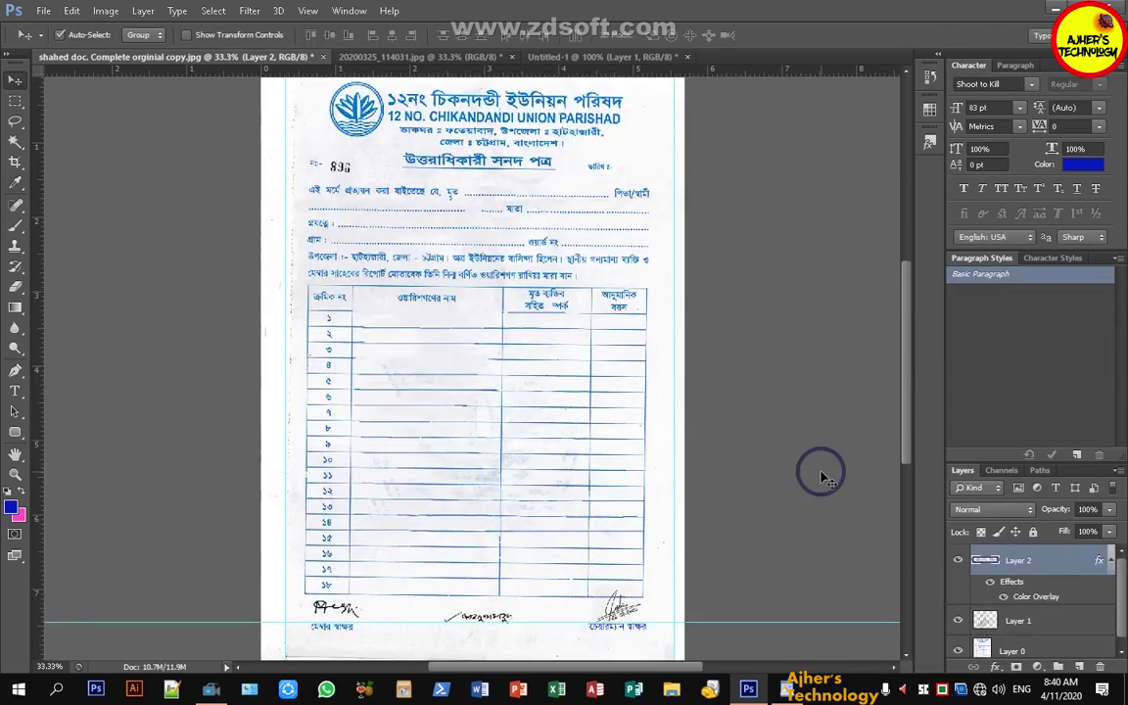
Sample the table-line blue into the foreground colour with the Color Picker eyedropper.
key("ctrl+plus")
key("ctrl+plus")
key("ctrl+plus")
left_click(10, 505)
left_click(656, 116)
left_click(1094, 451)
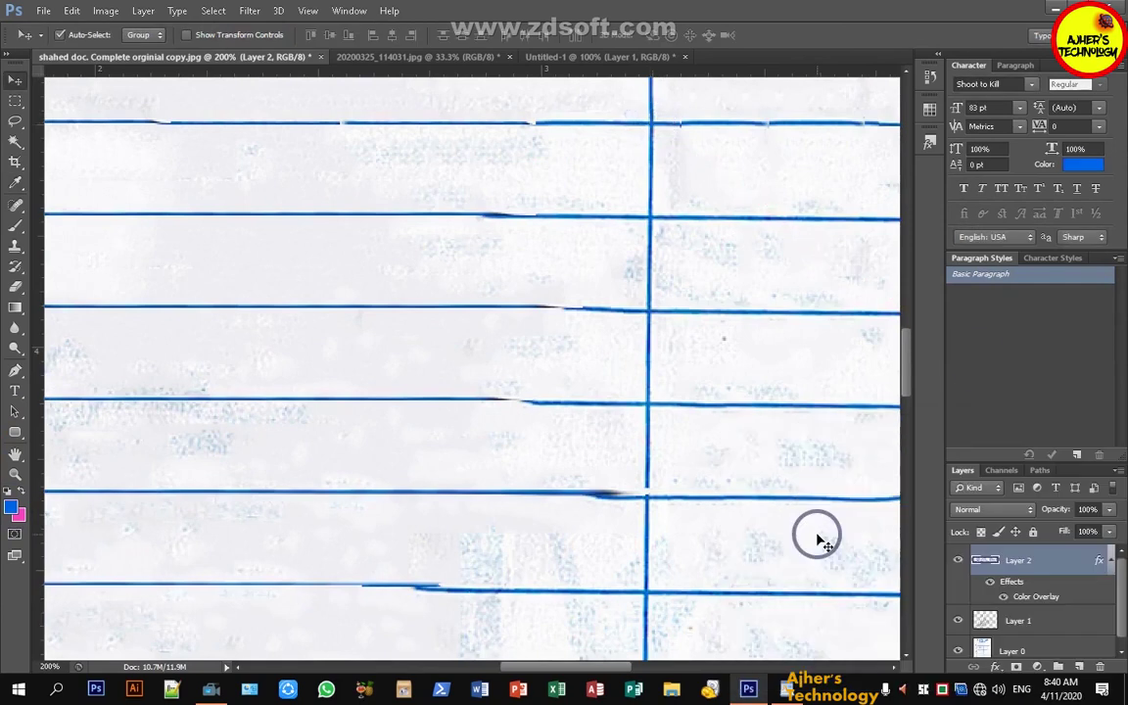
key("ctrl+minus")
key("ctrl+minus")
key("ctrl+minus")
key("ctrl+minus")
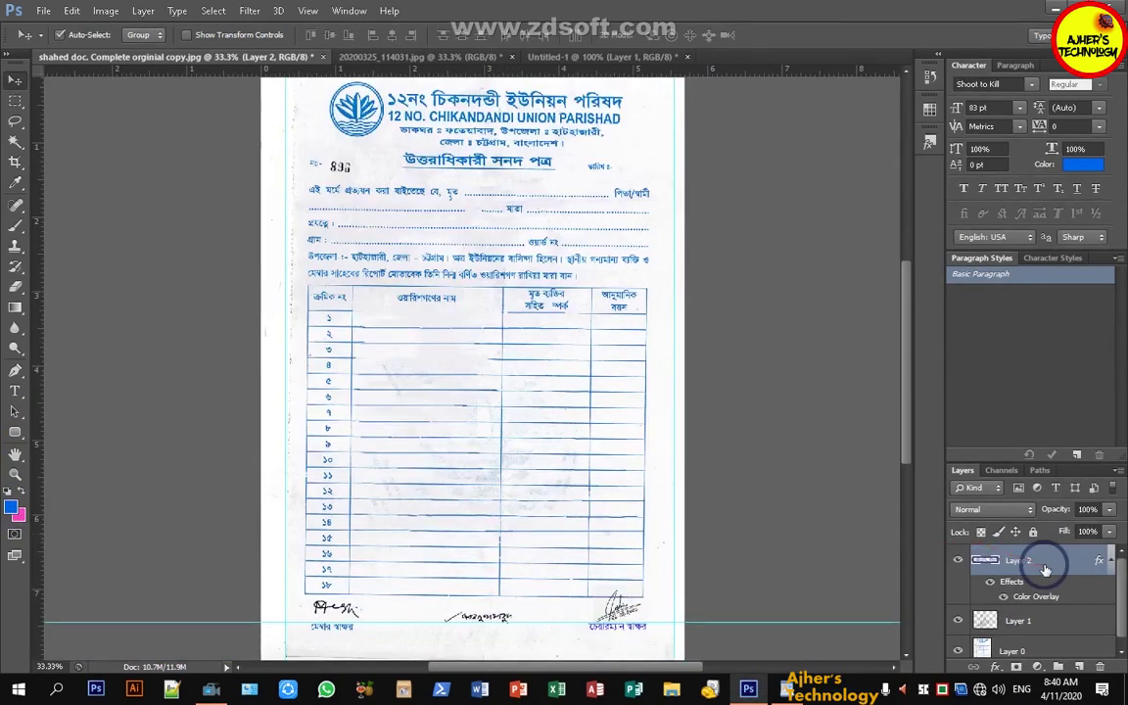
Swap colours, test-fill Layer 2 with the blue and undo it, then inspect the blue's values.
key("x")
key("ctrl+BackSpace")
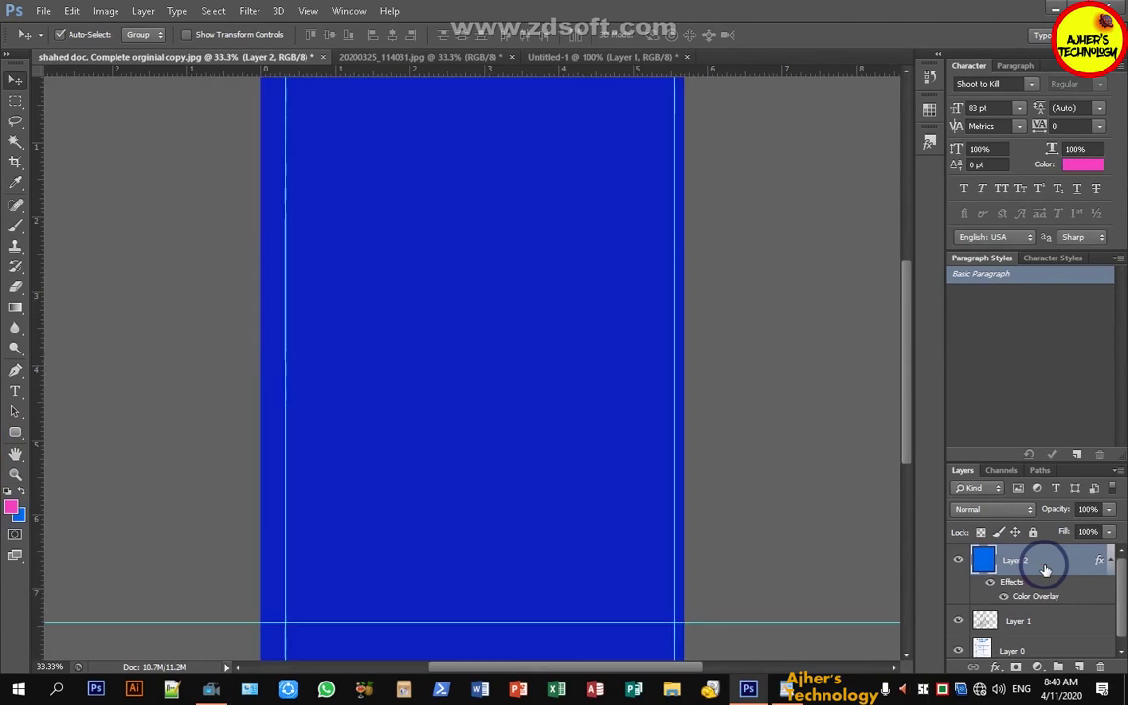
key("ctrl+z")
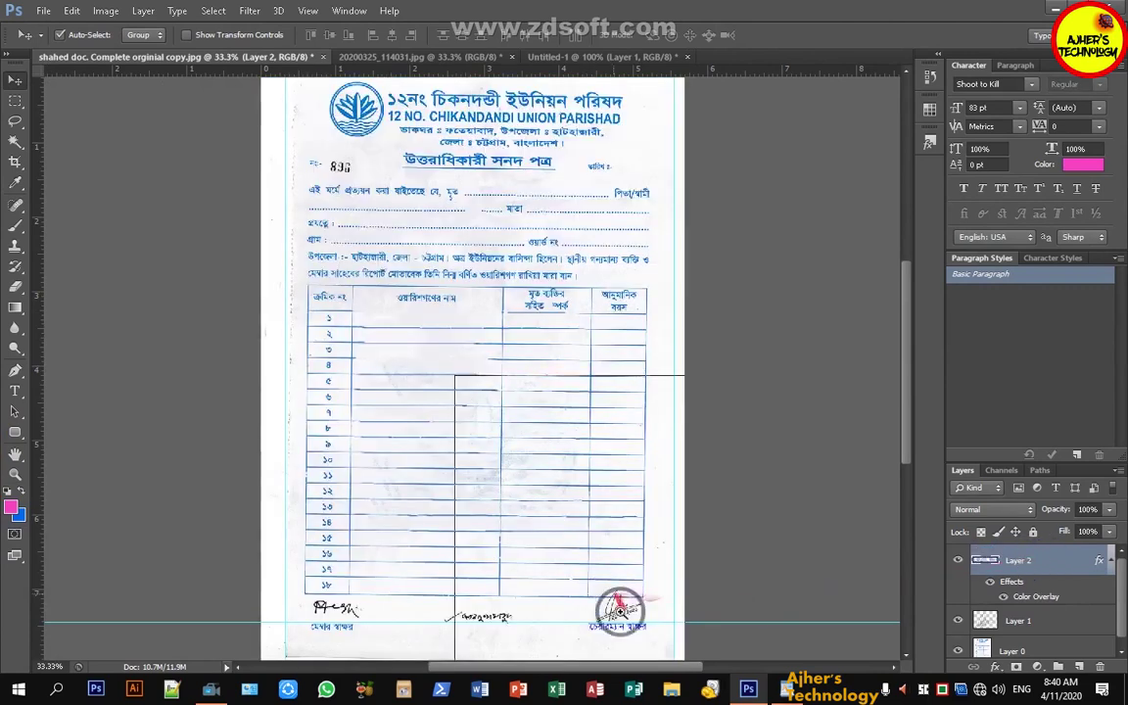
key("ctrl+1")
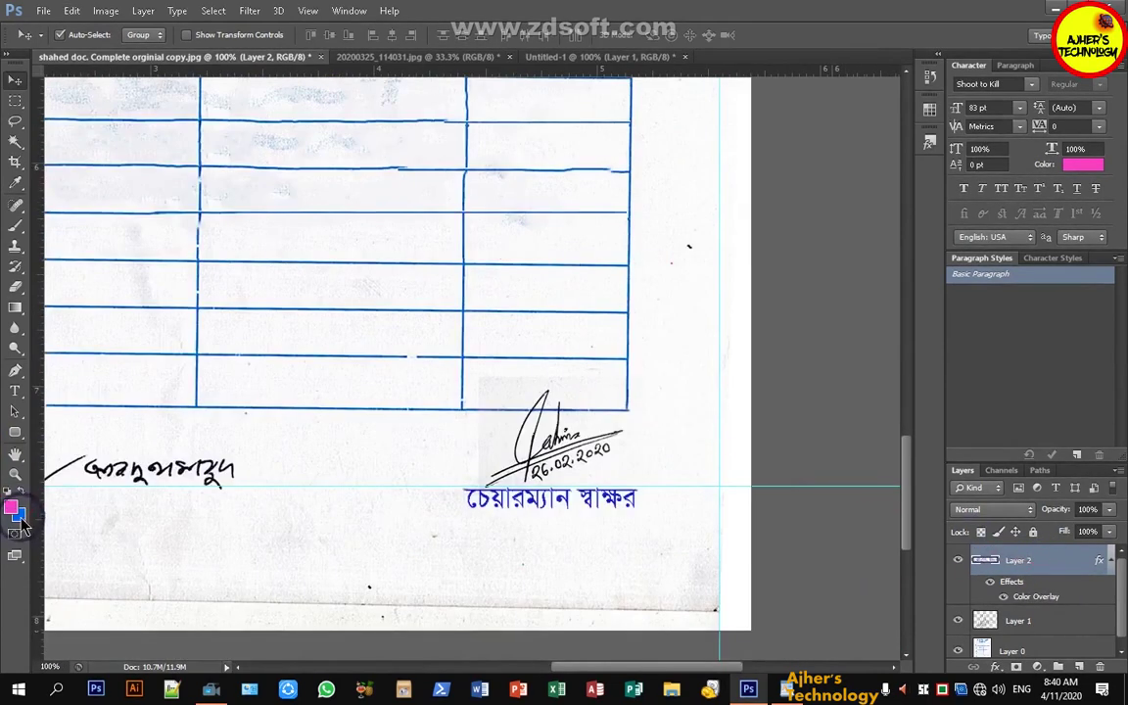
left_click(16, 514)
Copy the sampled hex and paste it as Layer 2's Color Overlay colour, #0068ea.
right_click(1007, 674)
left_click(959, 527)
key("Return")
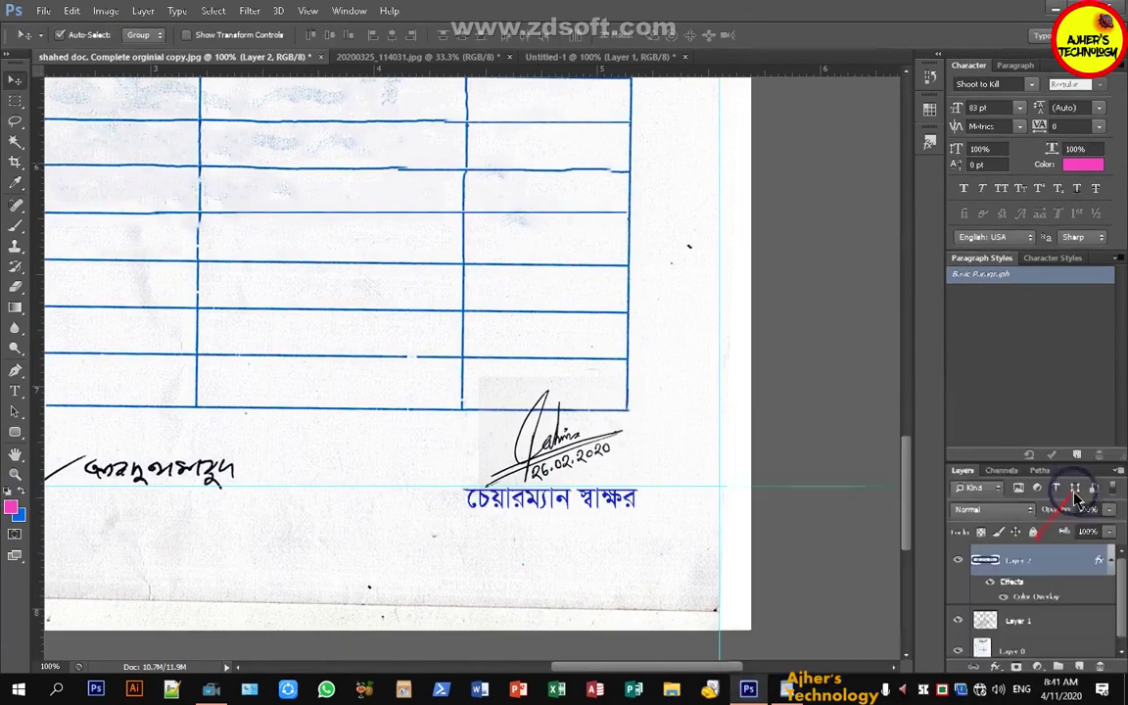
double_click(1074, 566)
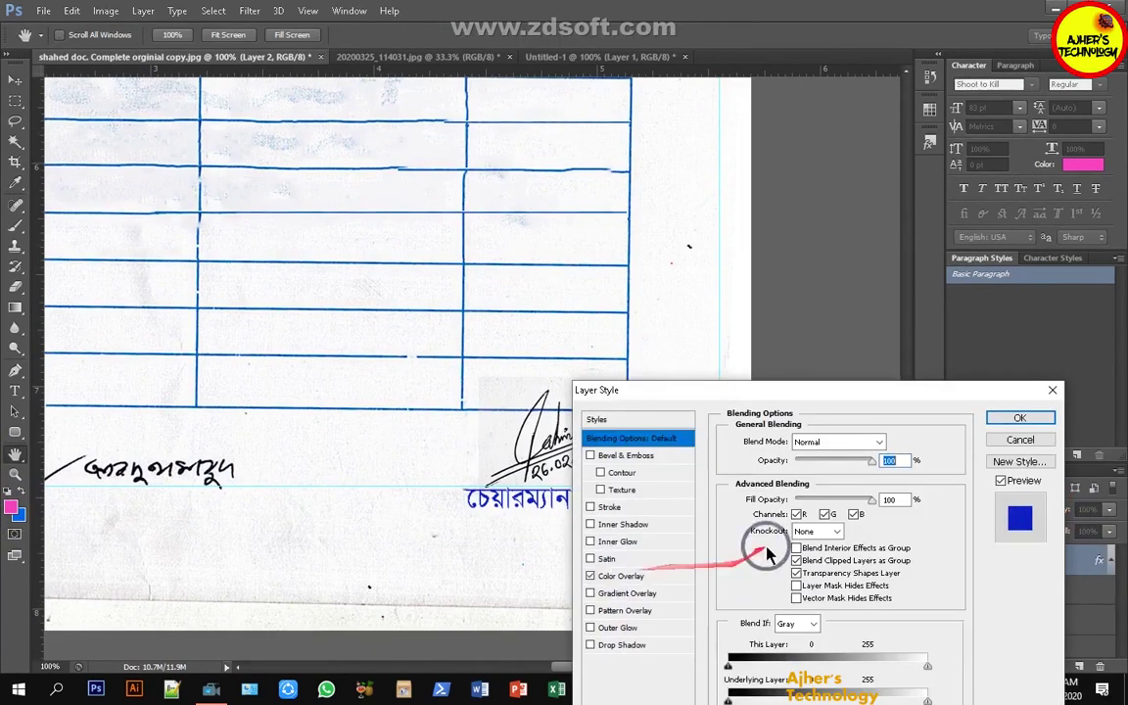
left_click(635, 577)
left_click(890, 442)
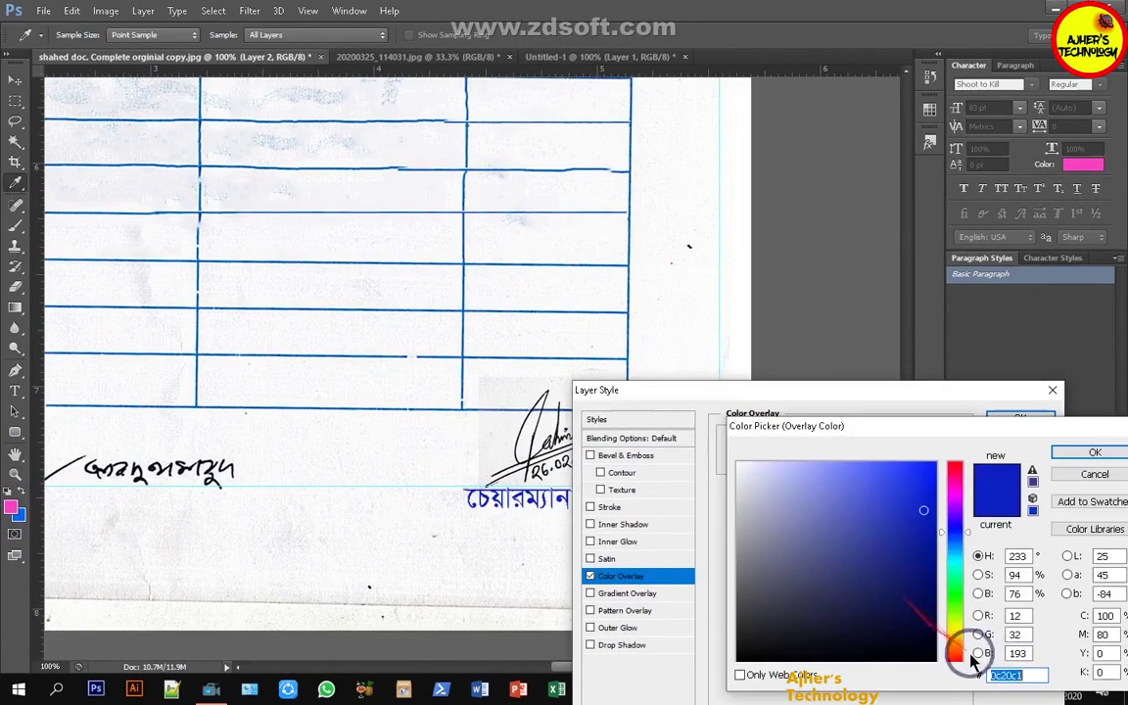
right_click(1008, 675)
left_click(977, 526)
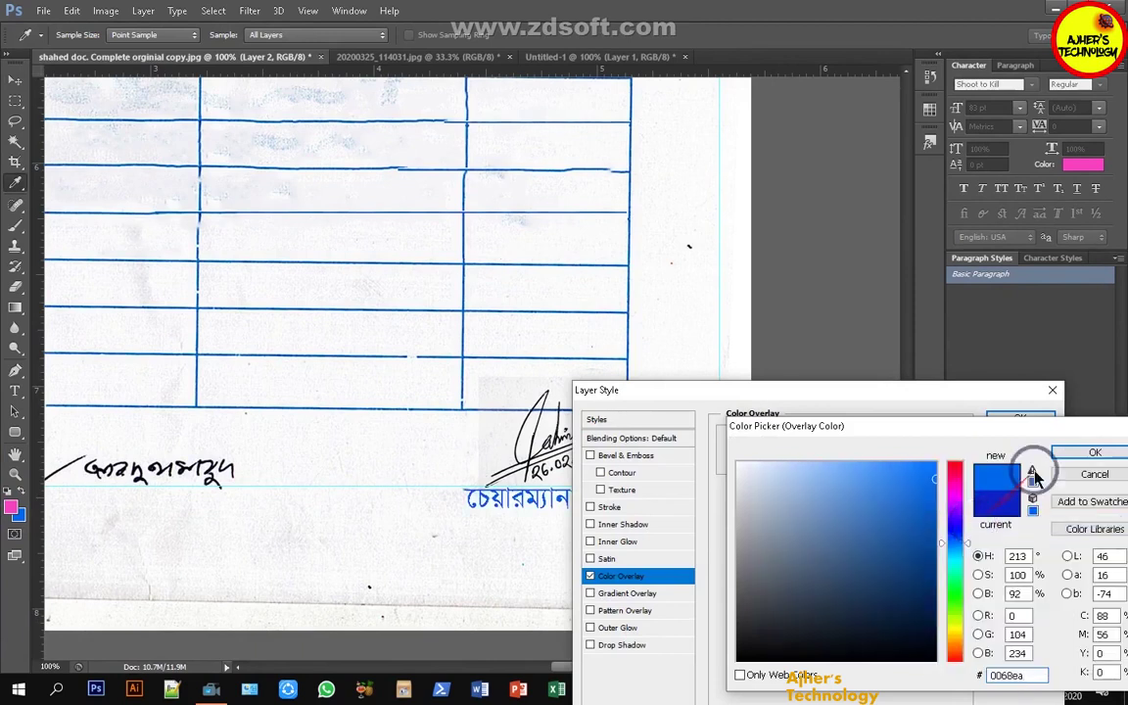
left_click(1095, 452)
left_click(1019, 419)
key("ctrl+minus")
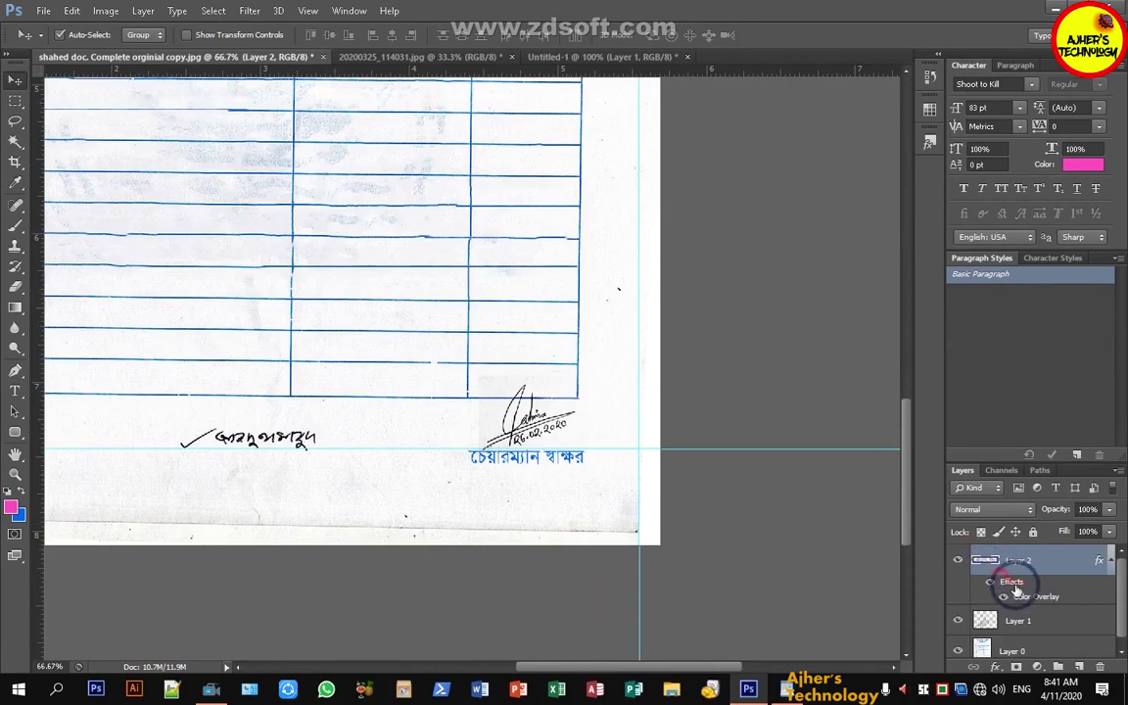
Darken Layer 2 with a Curves point pulled down to about input 196, output 88.
key("ctrl+m")
left_click_drag(945, 467, 977, 486)
left_click(1099, 441)
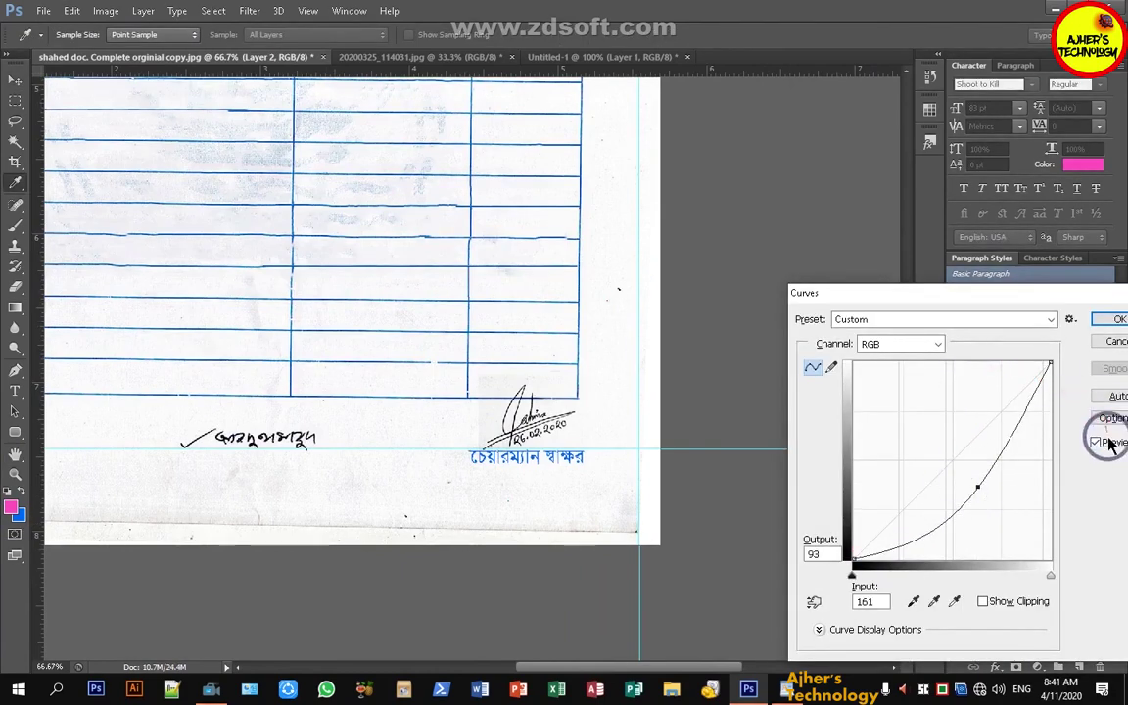
left_click_drag(977, 487, 1005, 489)
left_click_drag(956, 291, 830, 314)
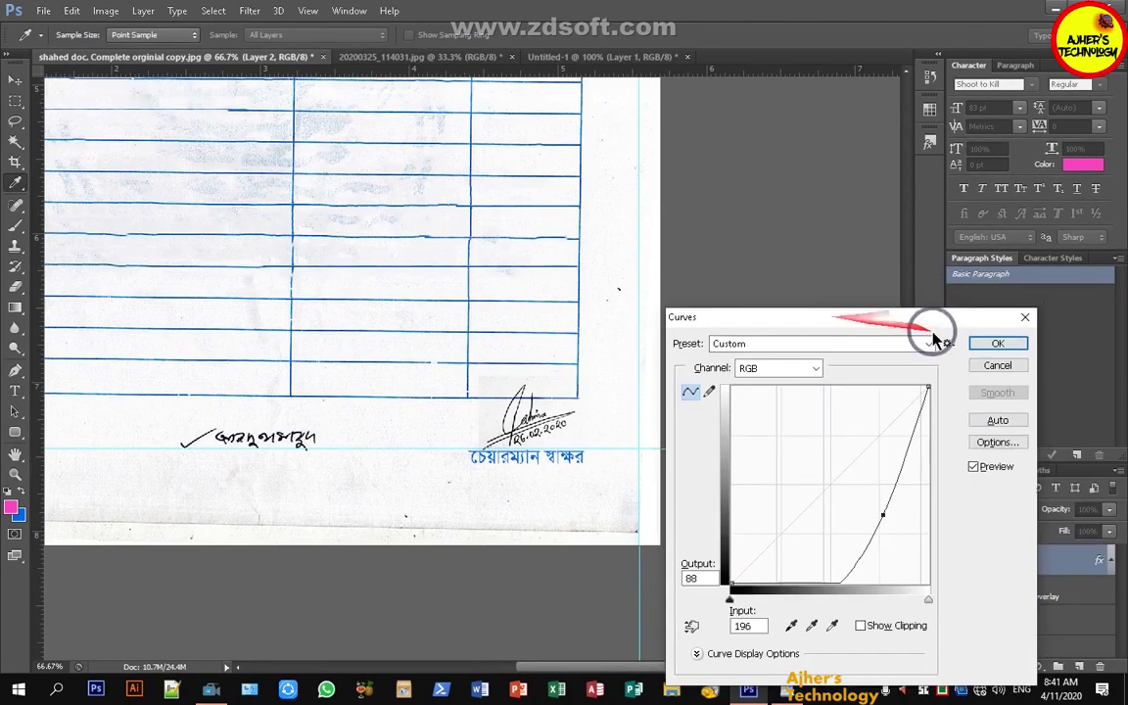
left_click(982, 338)
key("ctrl+minus")
key("ctrl+minus")
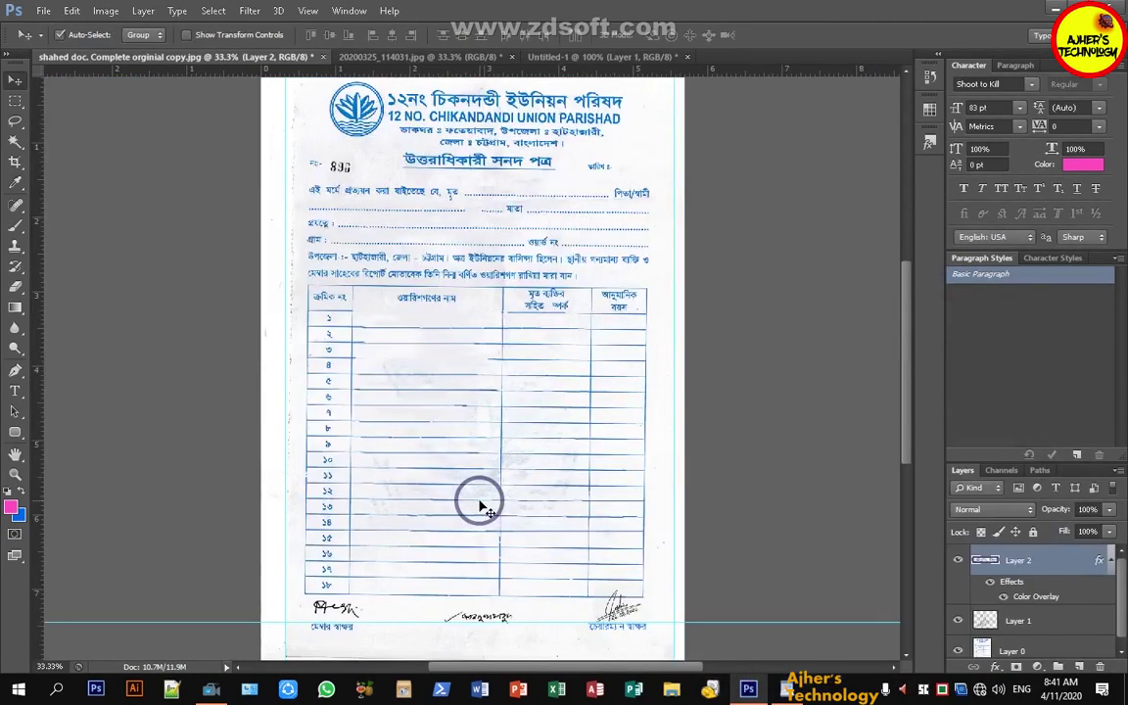
key("ctrl+plus")
key("ctrl+plus")
mouse_move(478, 500)
left_mouse_down()
mouse_move(543, 372)
mouse_move(484, 403)
left_mouse_up()
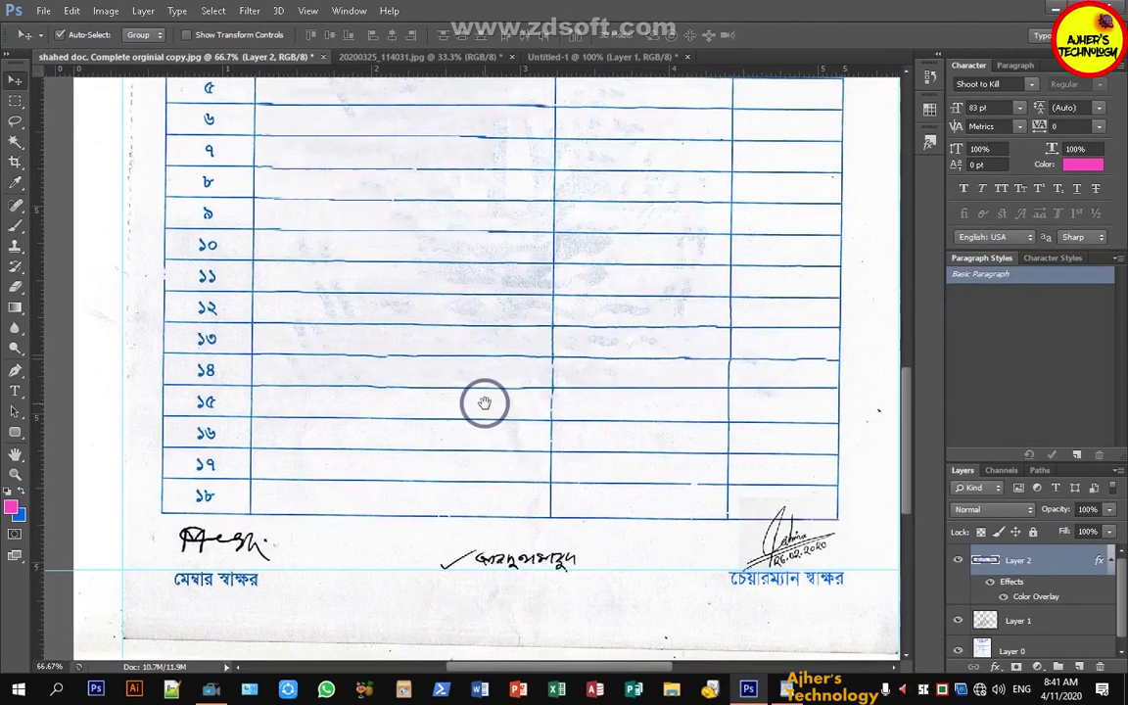